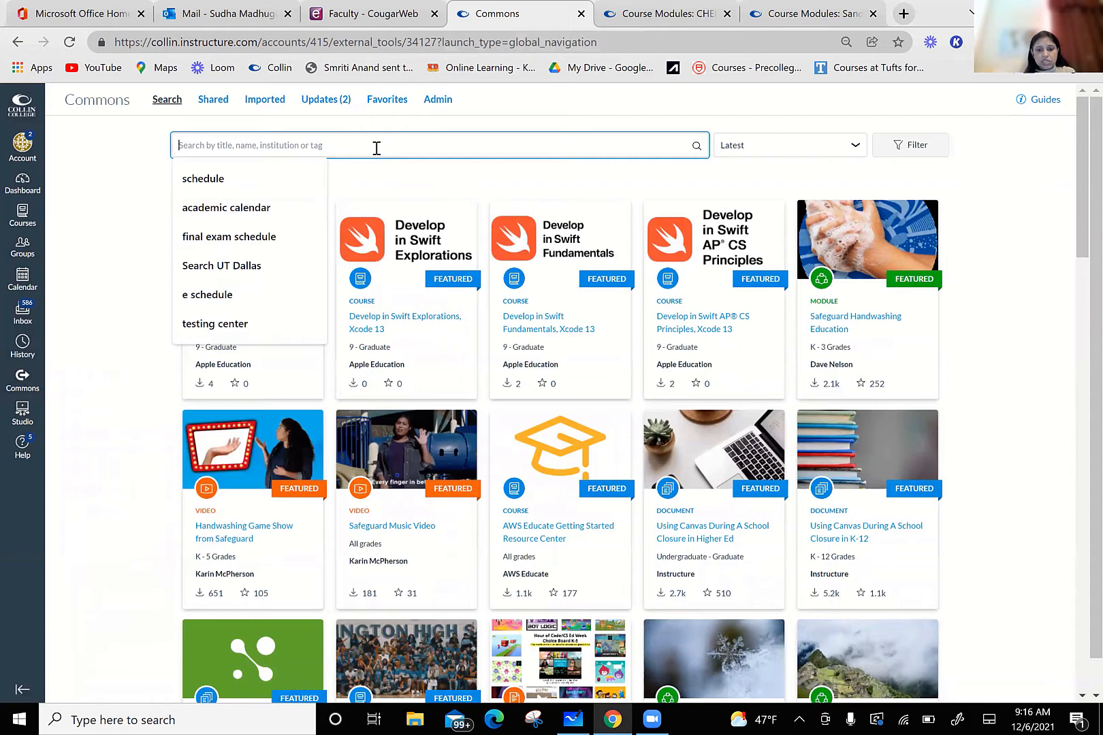
Step: Search Commons for "page with colored tabs"
text(page with)
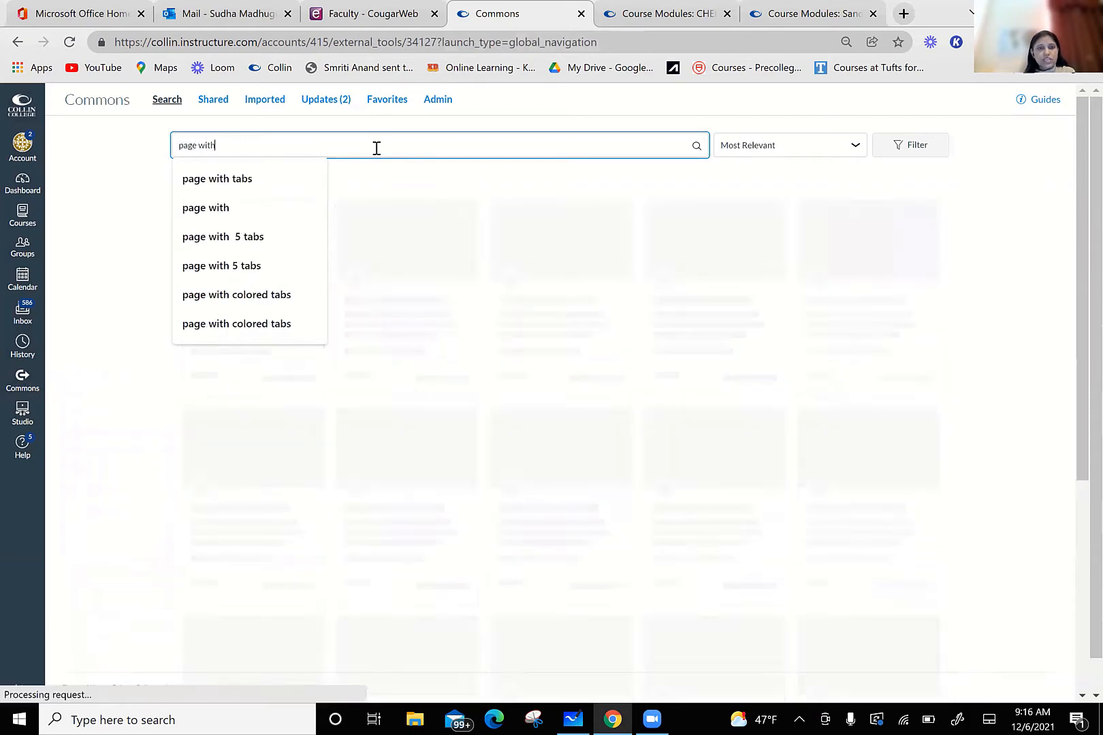
click(255, 181)
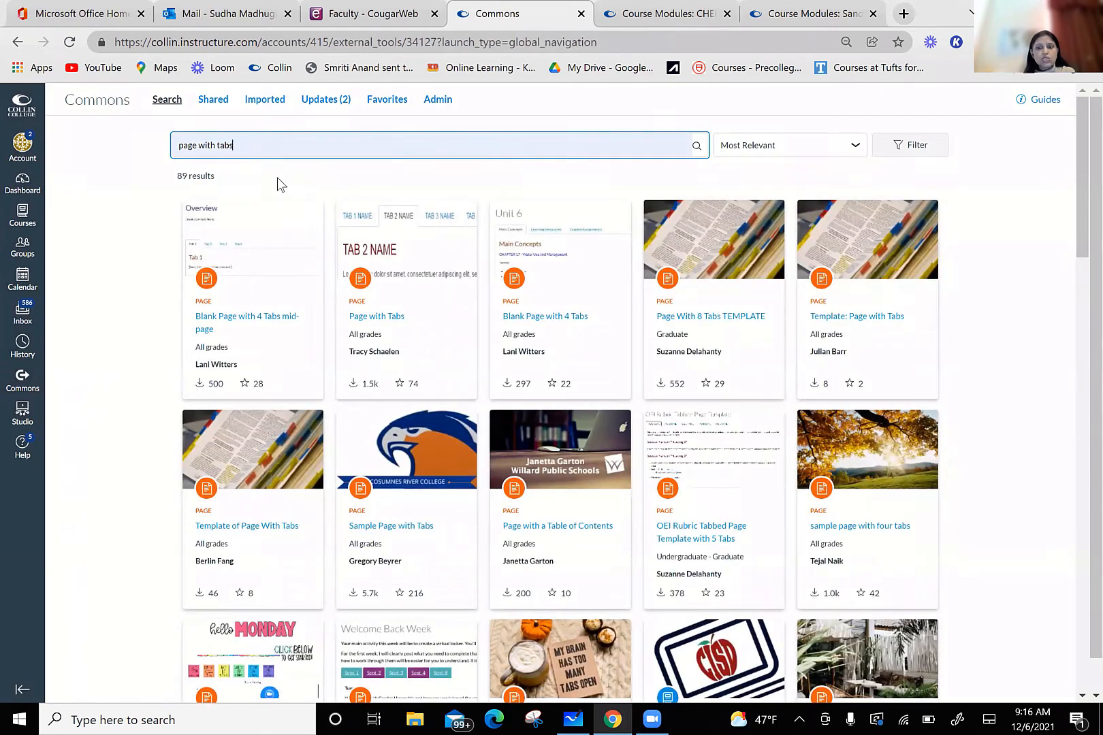
click(217, 147)
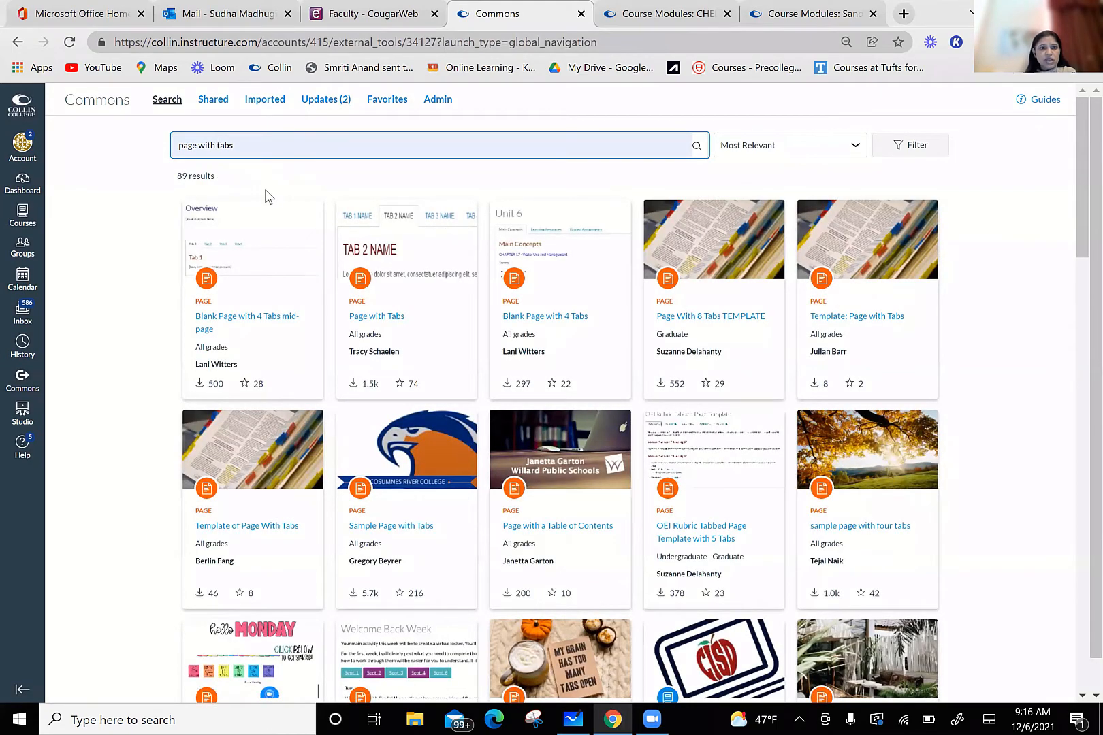
text(color)
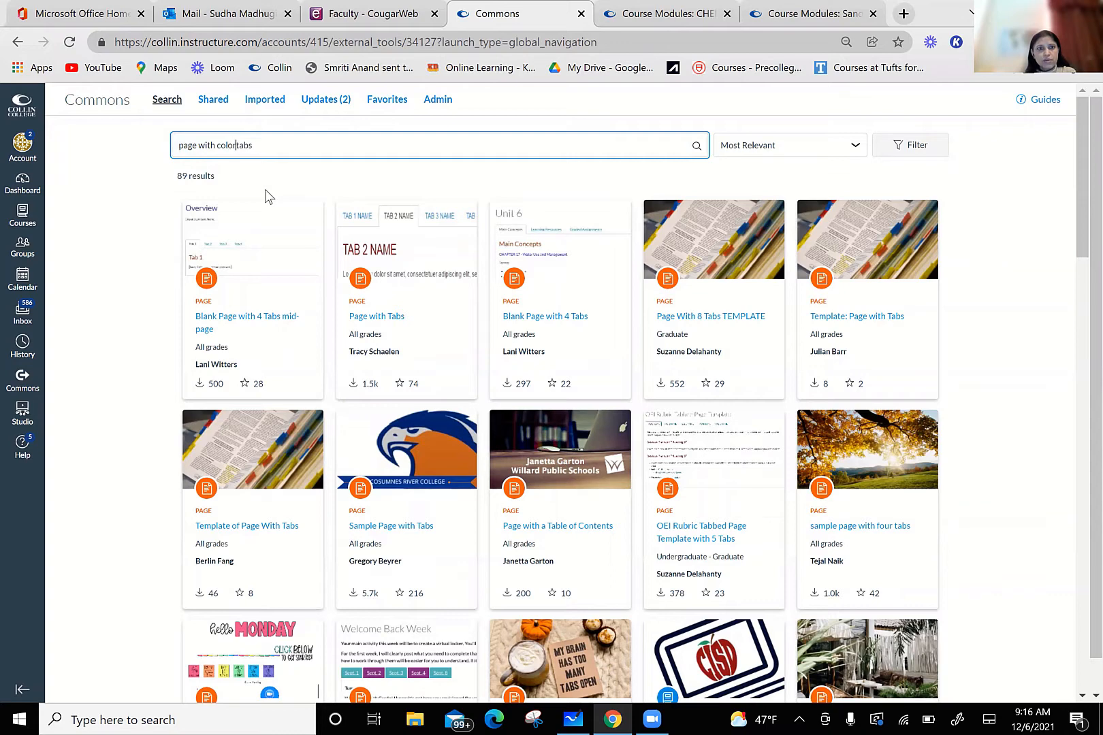
text(ed)
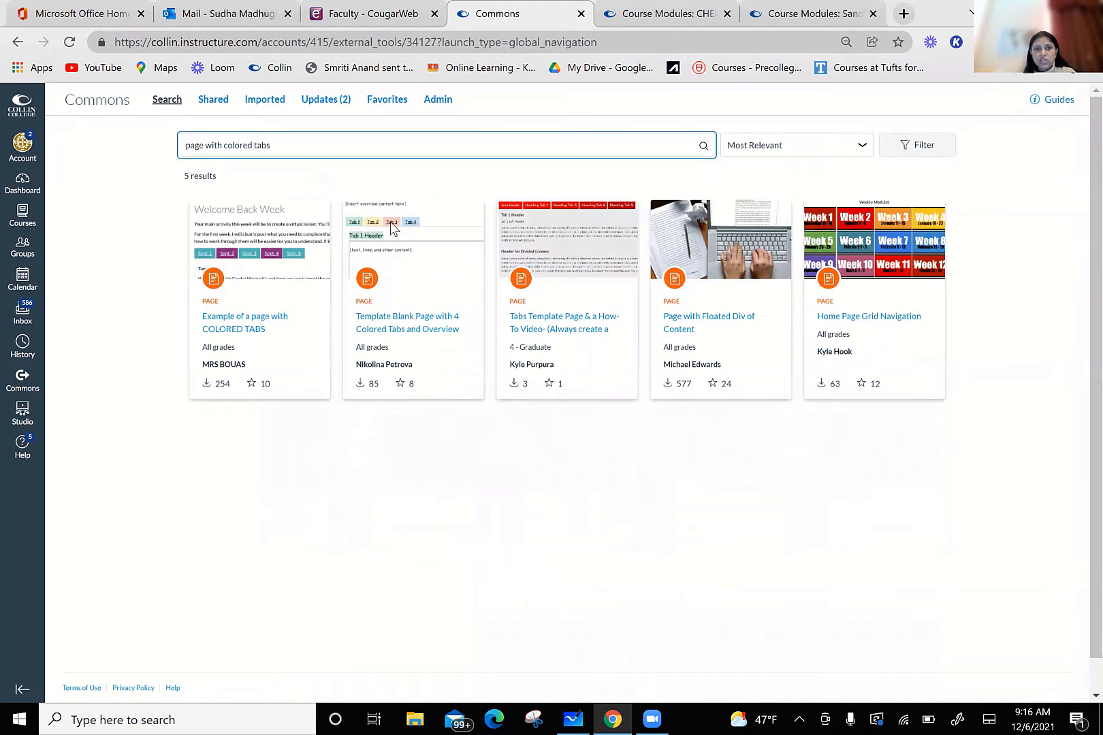
Step: Import the "Template Blank Page with 4 Colored Tabs and Overview No HTML Needed" page into the UNLINKED CHEM 1405 course
click(407, 320)
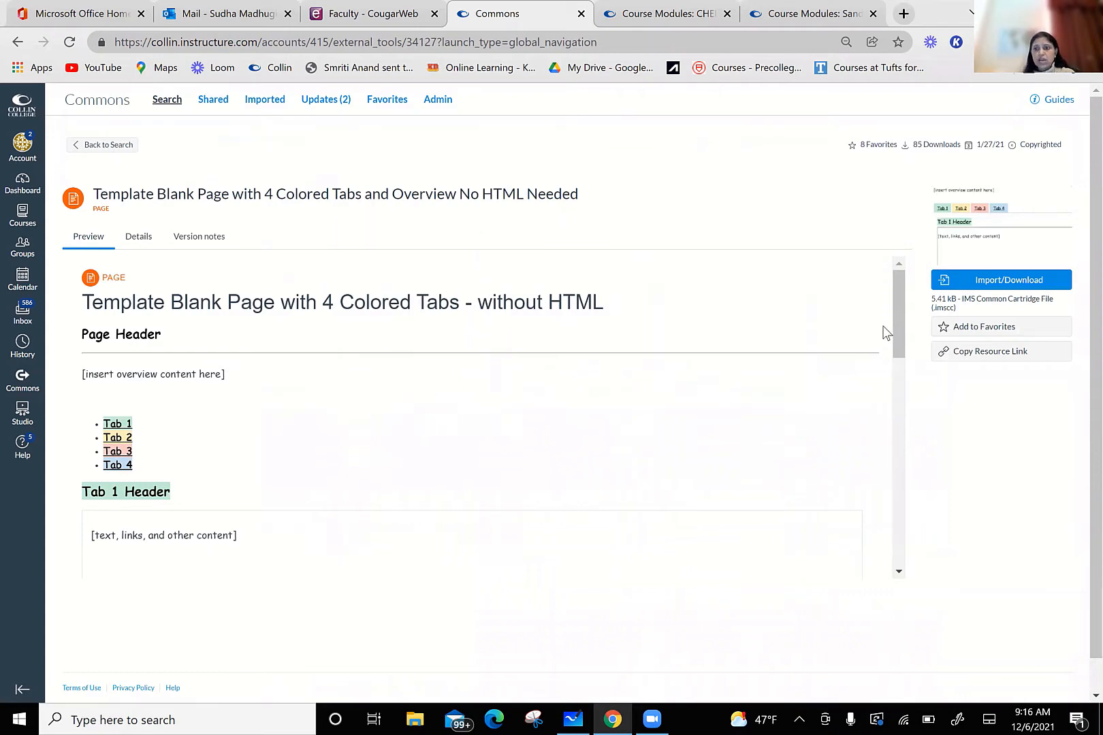
click(1001, 281)
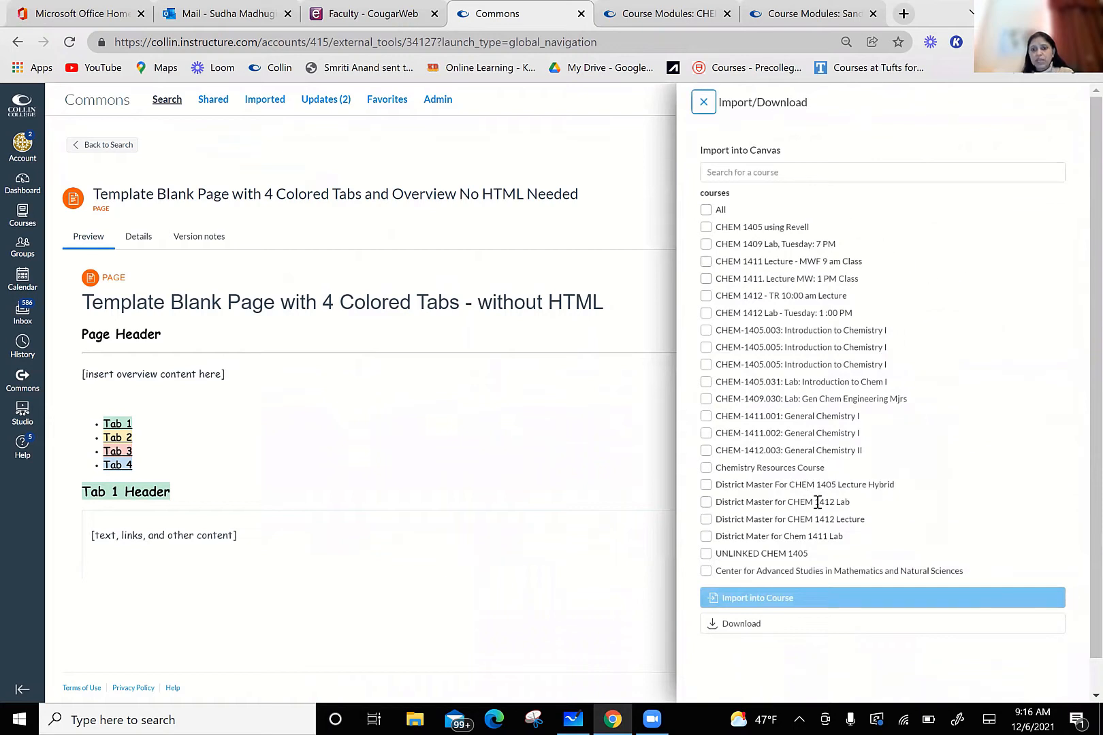
click(706, 554)
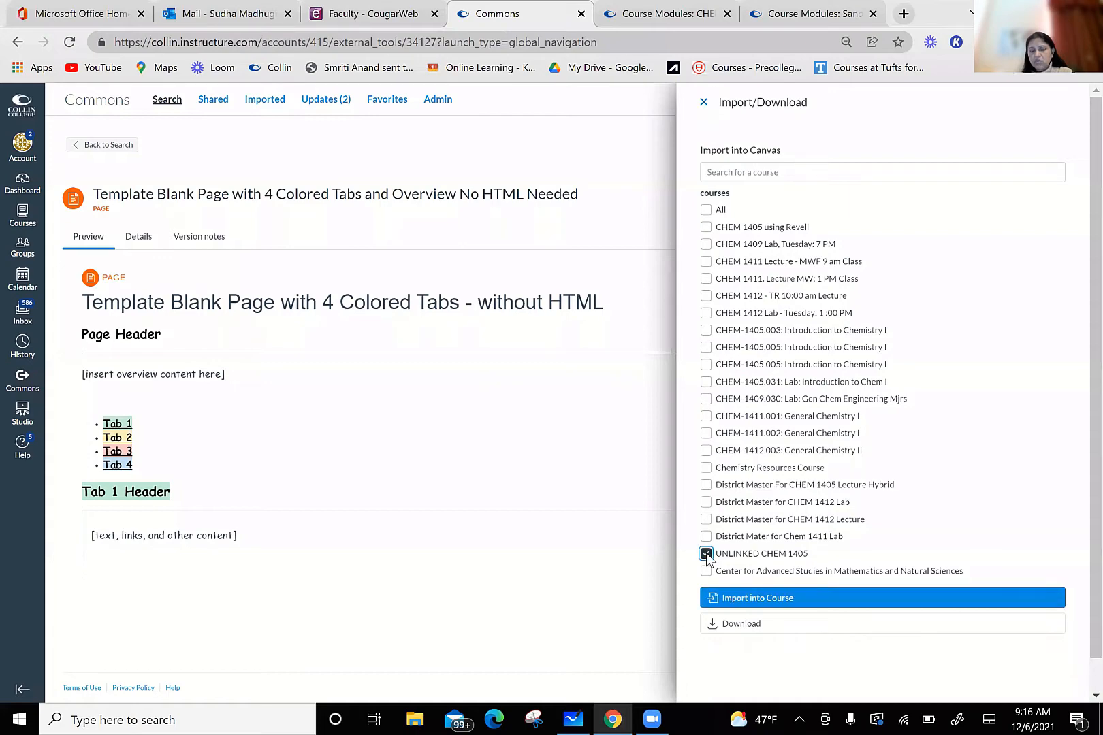
click(782, 600)
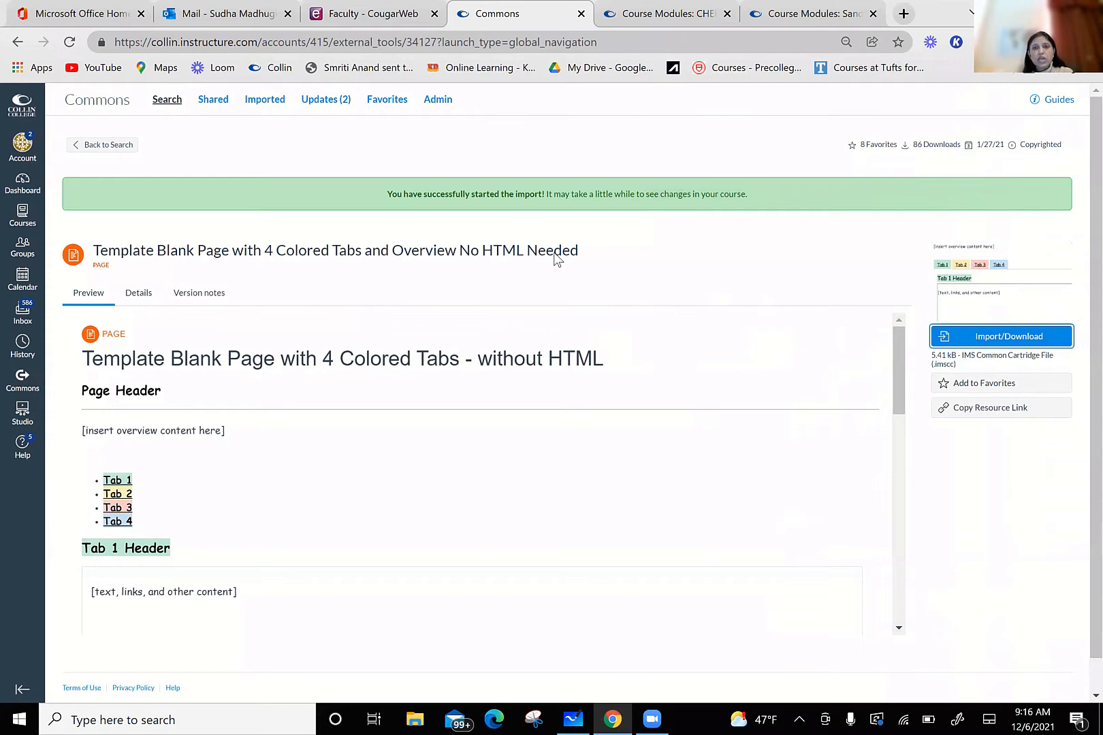
Step: Switch to the UNLINKED CHEM 1405 course and list all its pages sorted by creation date, newest first
click(796, 13)
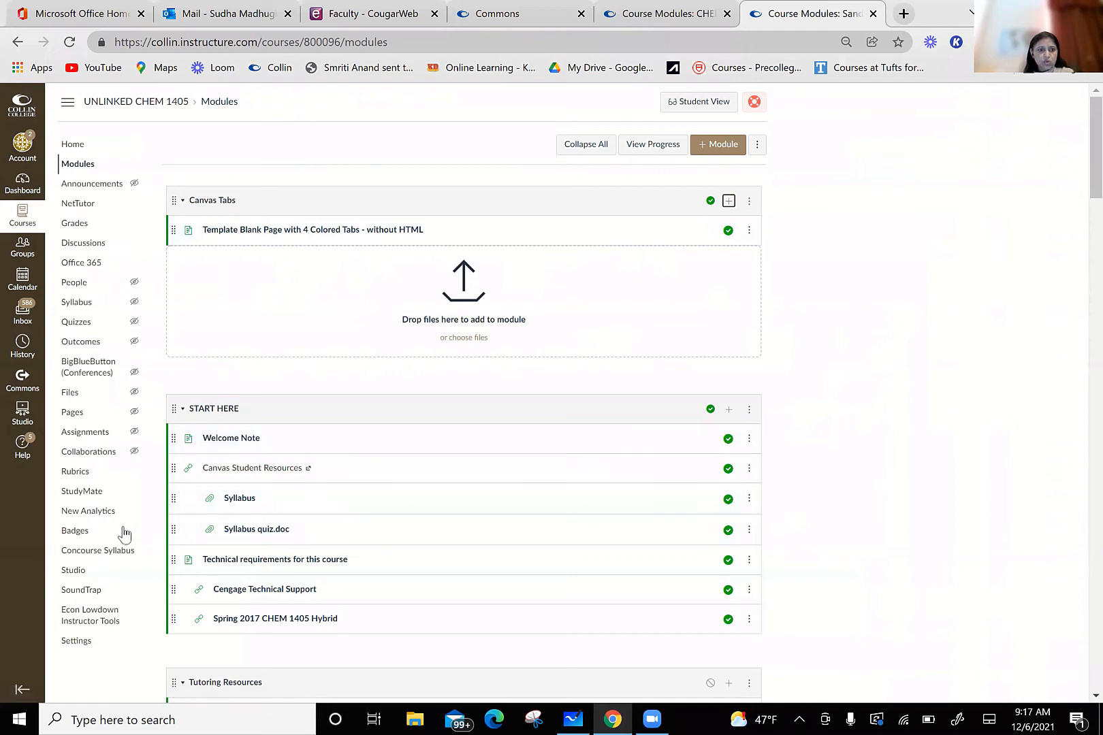
click(78, 415)
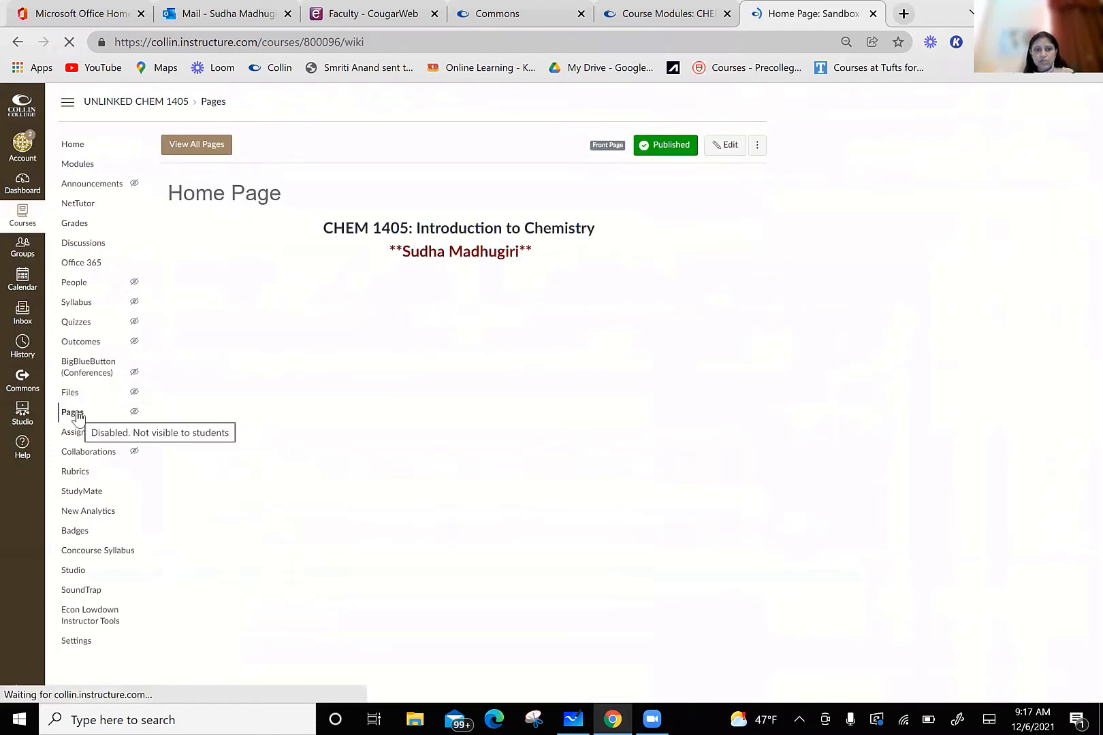
click(181, 147)
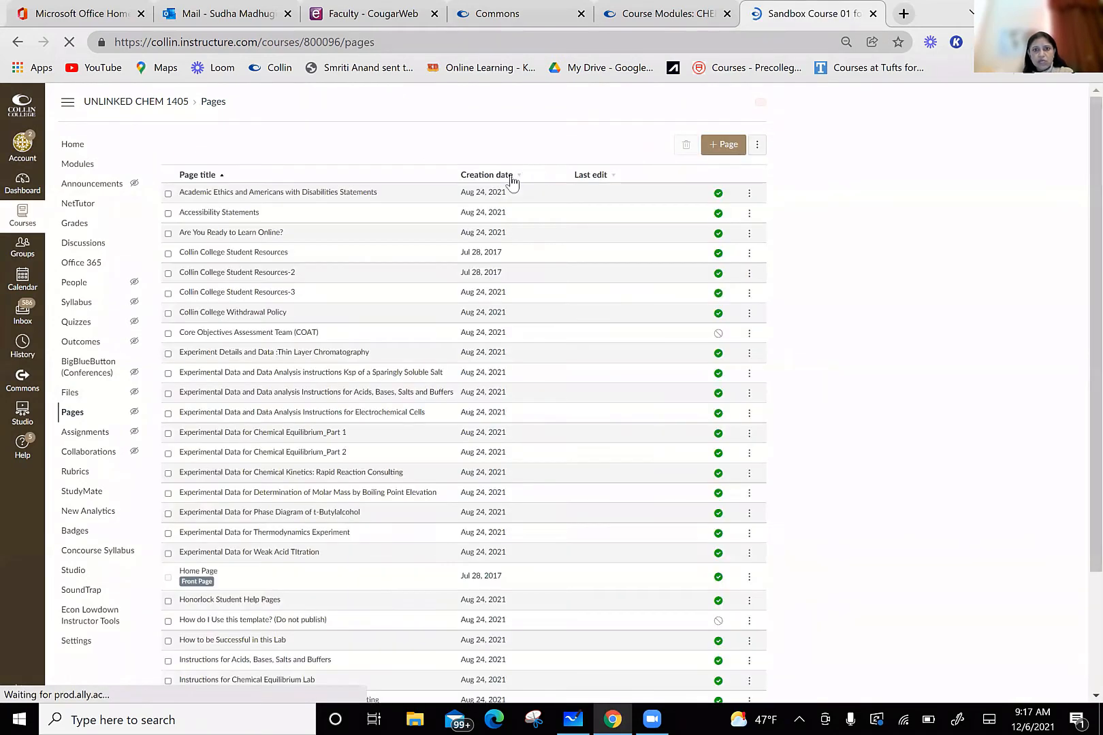
click(488, 176)
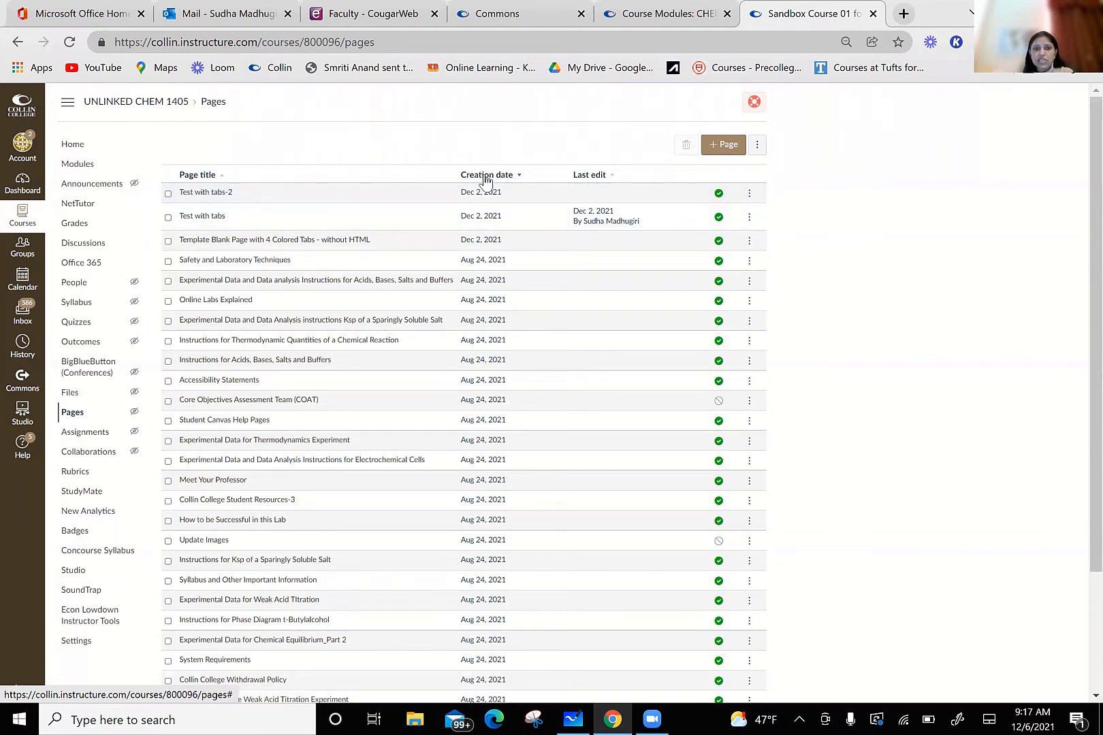
click(749, 196)
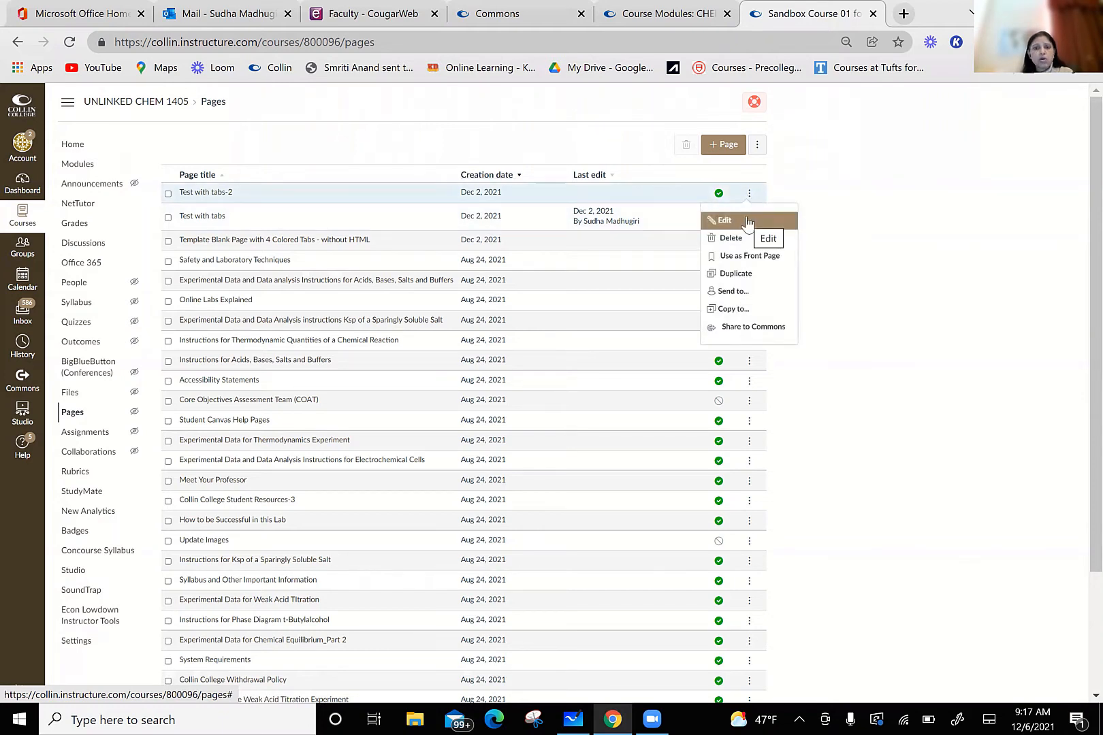
click(747, 222)
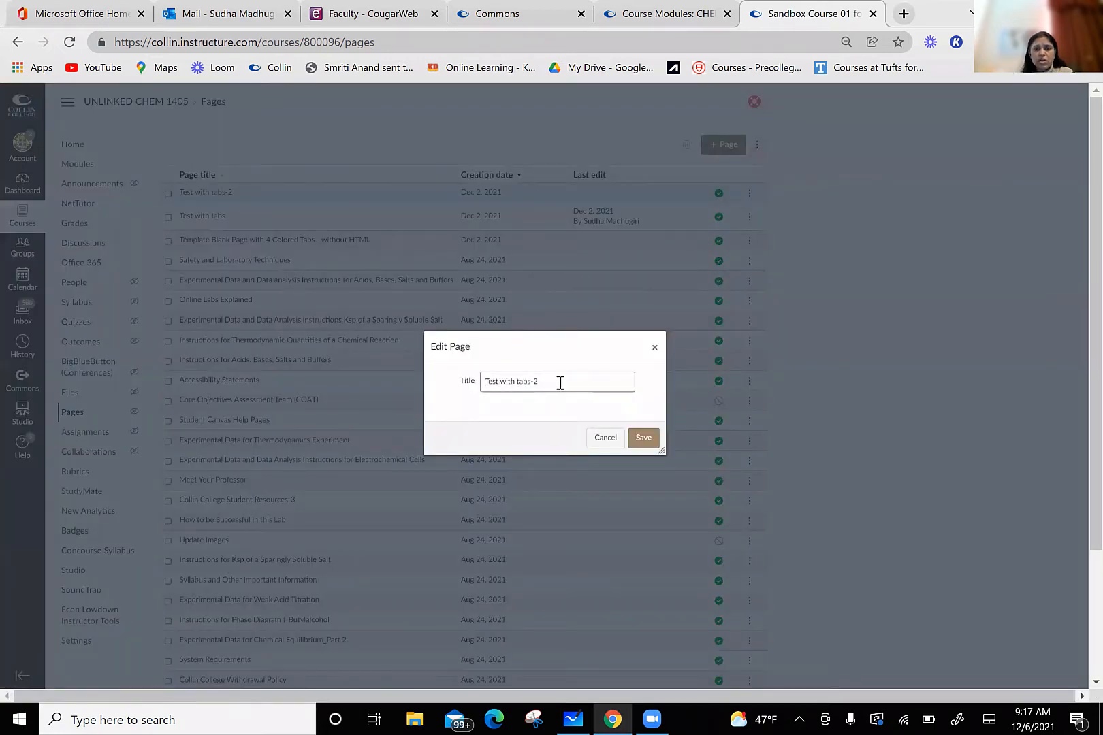
drag(562, 381, 442, 375)
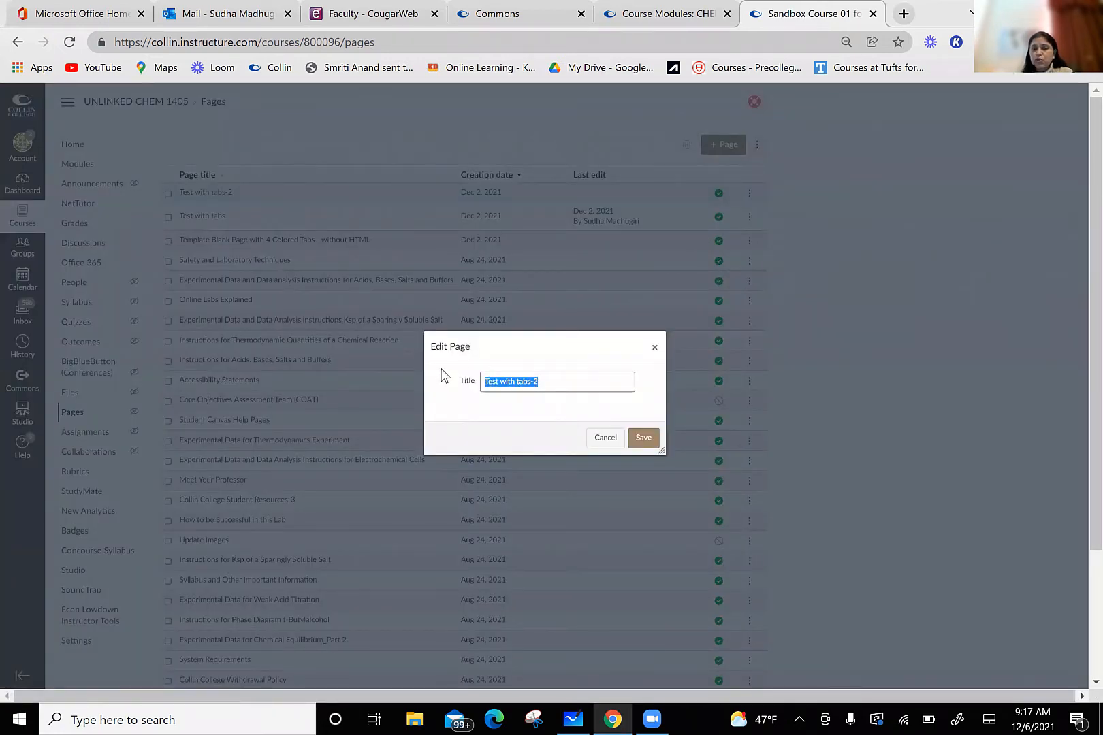
click(605, 437)
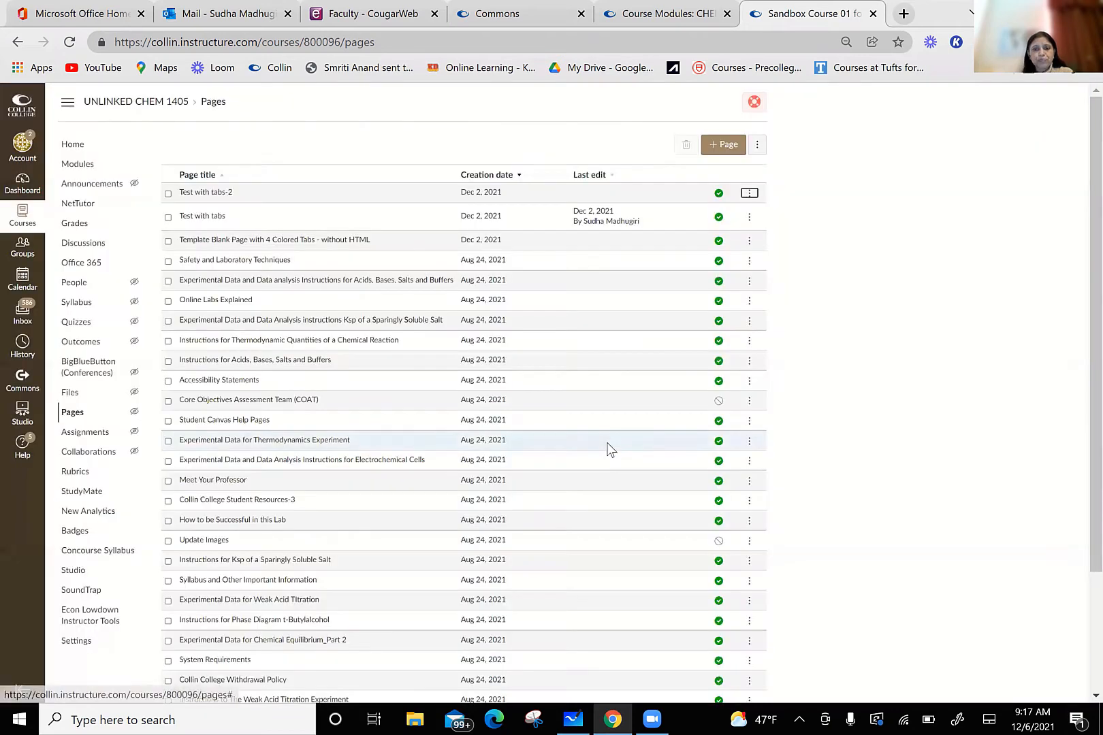
Step: Add the existing page "Template Blank Page with 4 Colored Tabs - without HTML" to the Canvas Tabs module without indentation
click(86, 169)
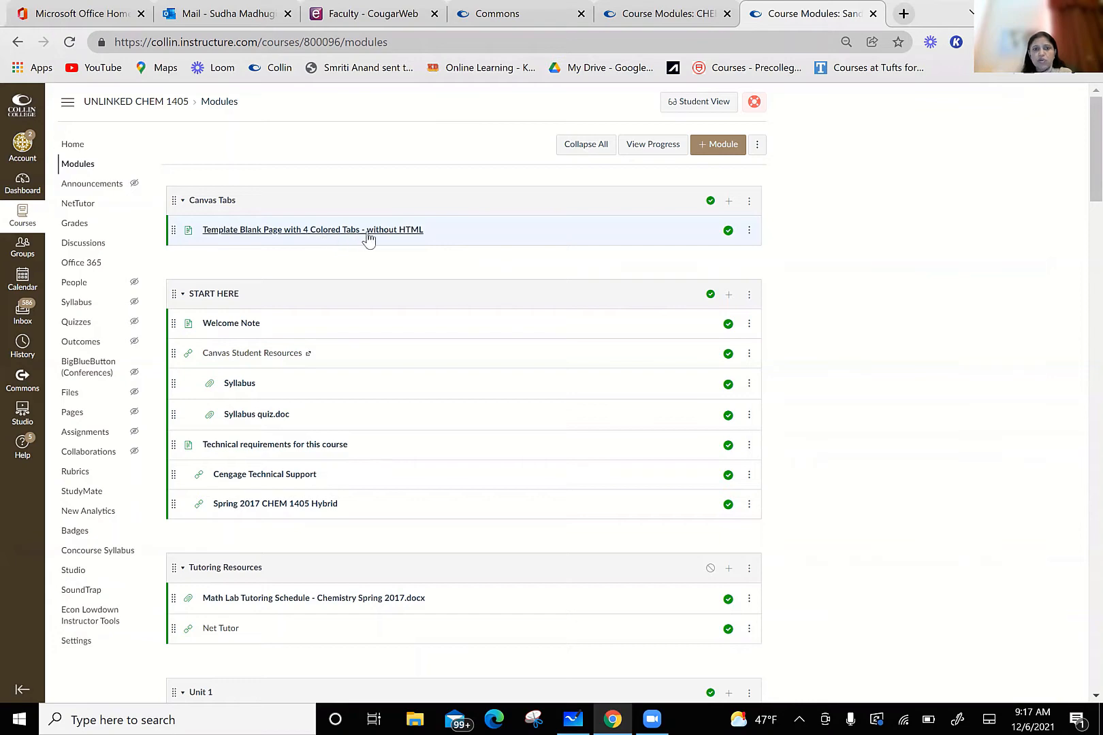
click(729, 206)
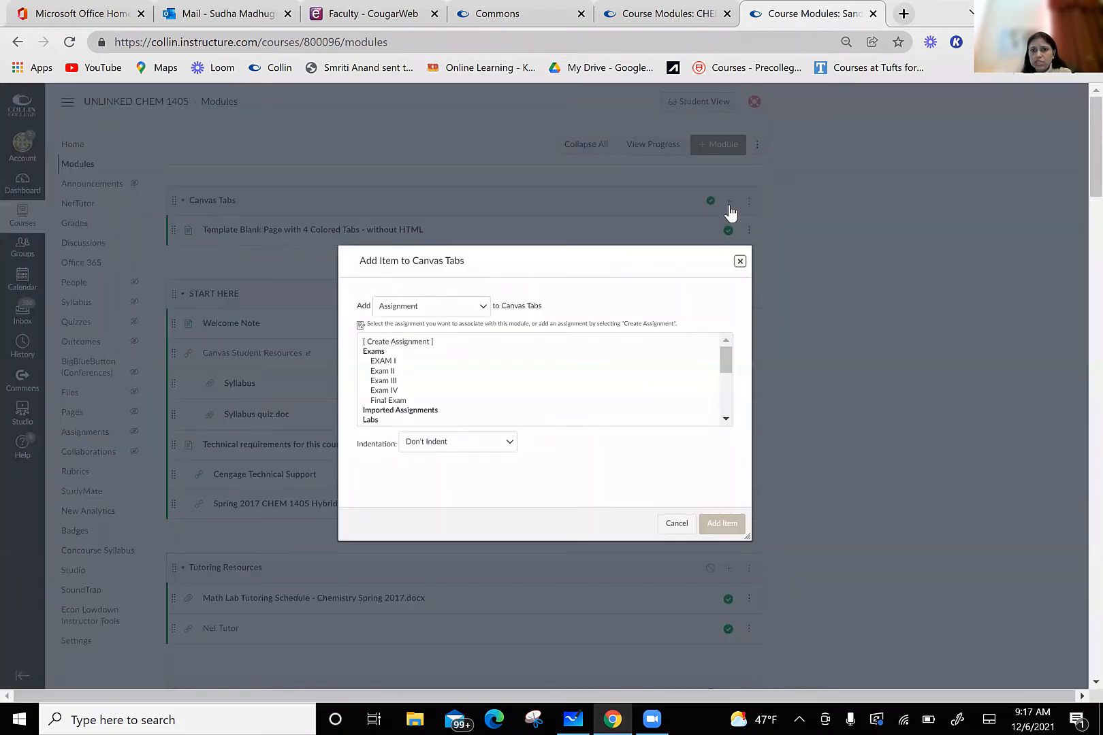
click(484, 308)
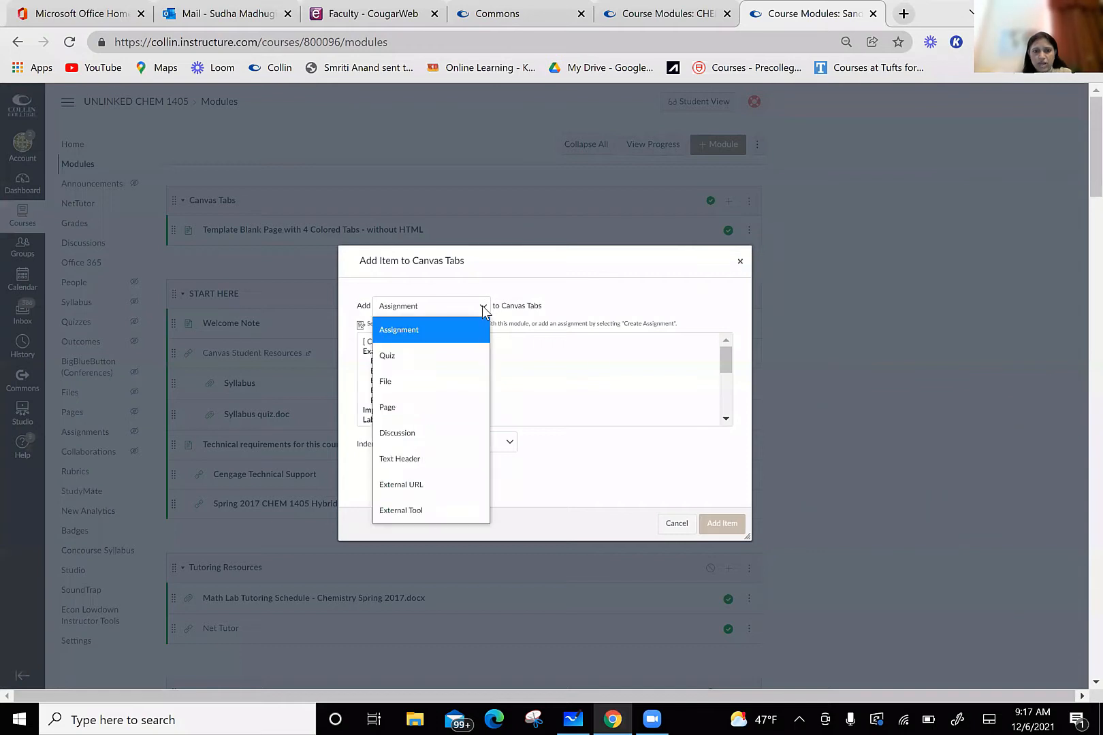
click(426, 401)
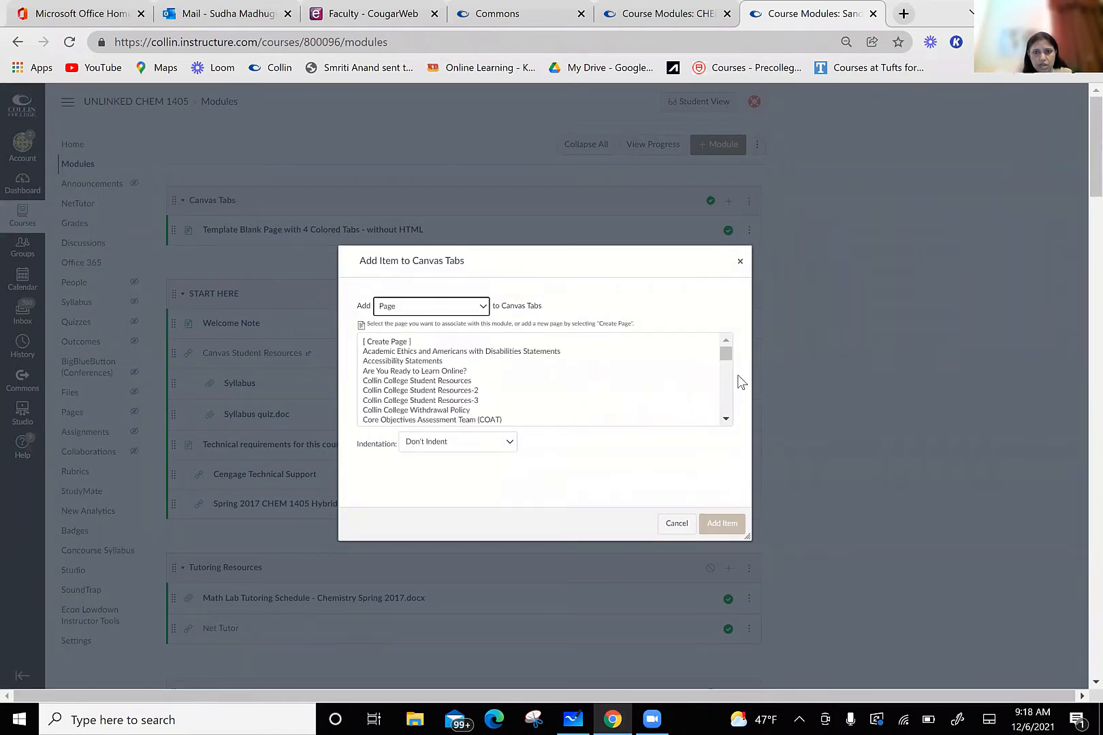
drag(727, 354, 724, 409)
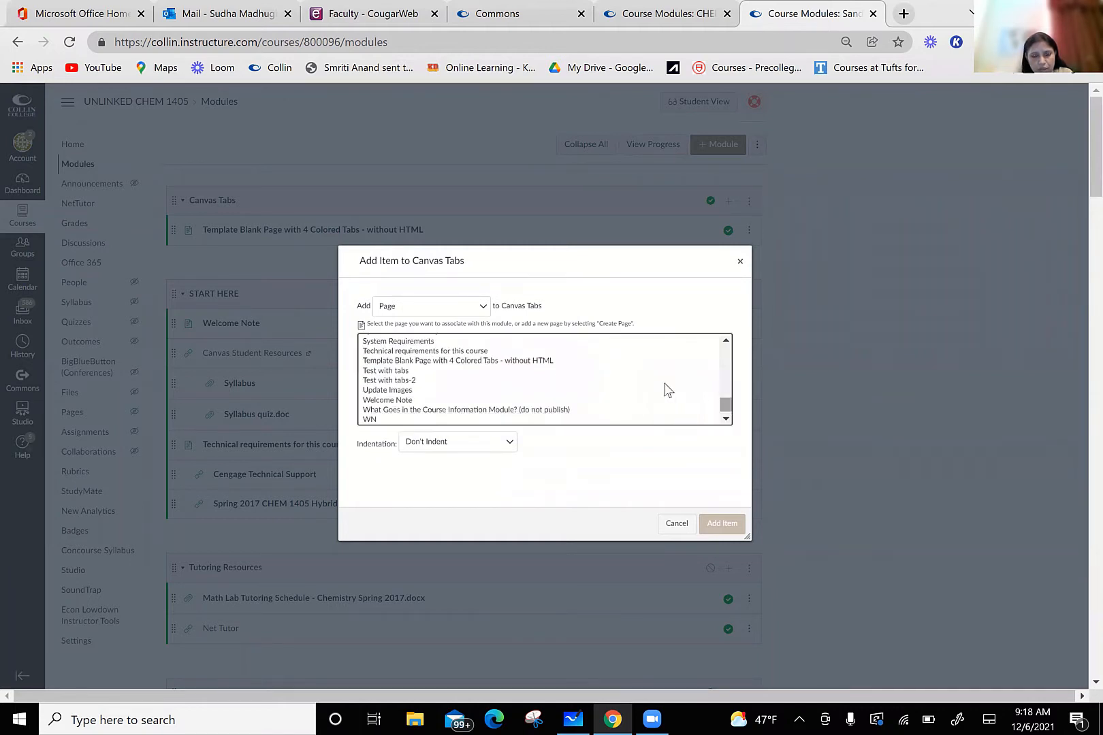
click(539, 363)
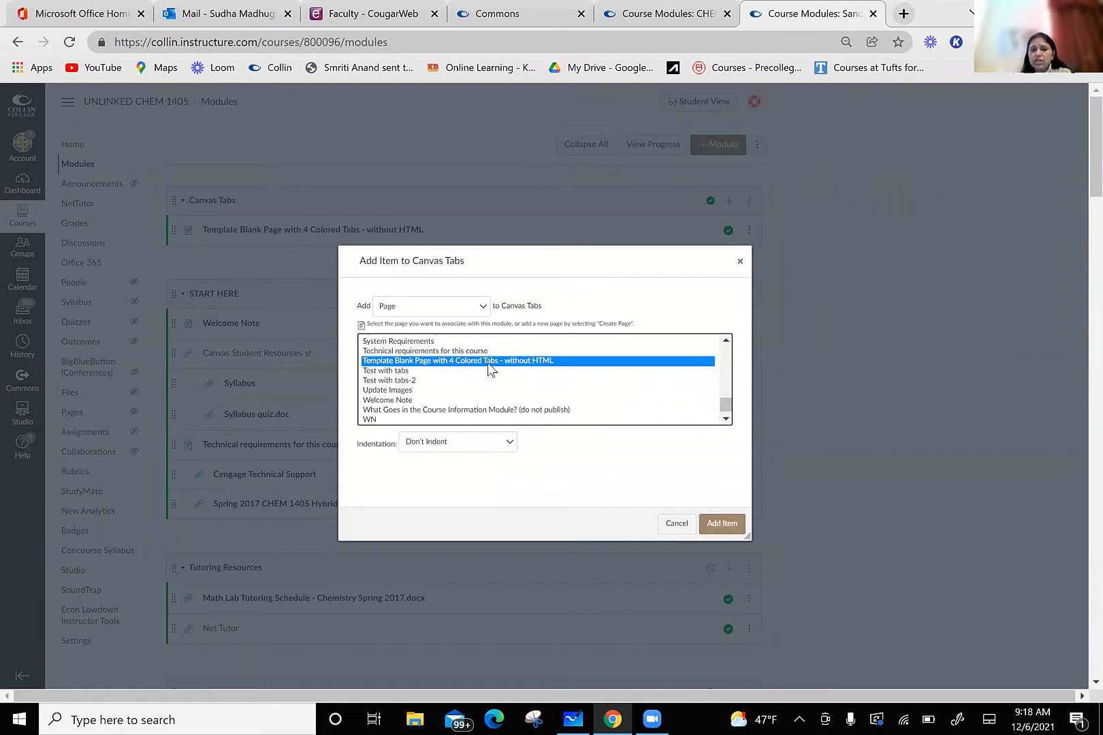
click(721, 524)
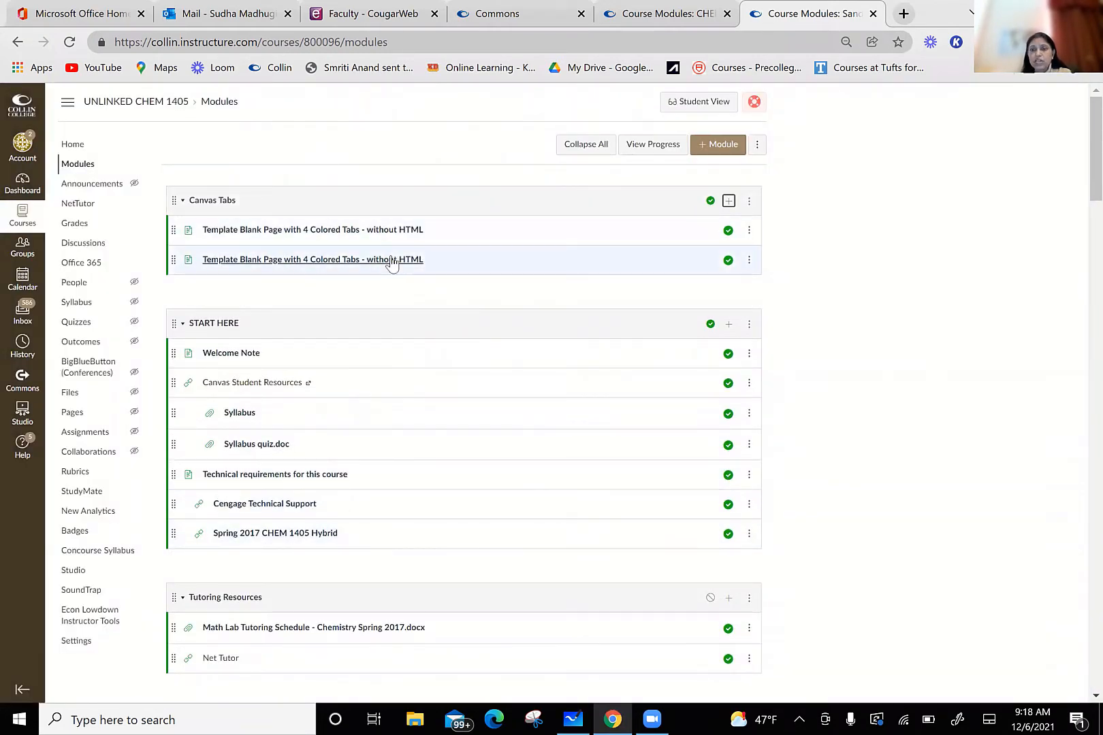
Step: Open the colored-tabs template page from the Canvas Tabs module for editing and change its title to "Test Page with Tabls"
click(347, 231)
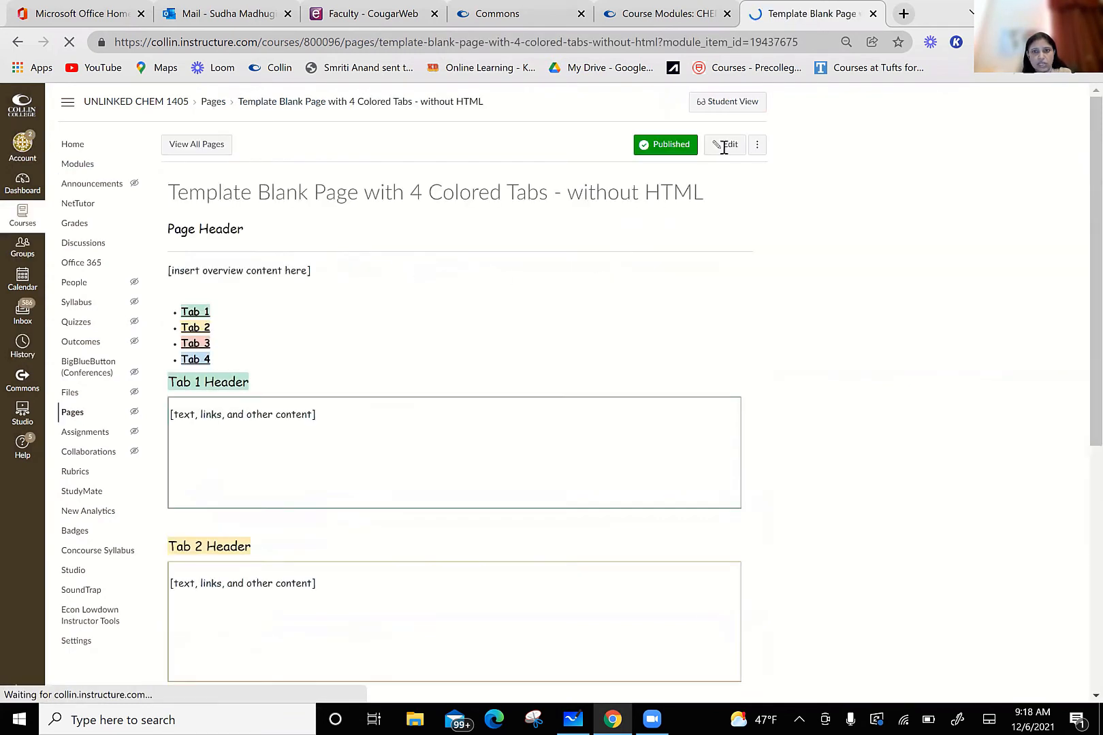
click(725, 146)
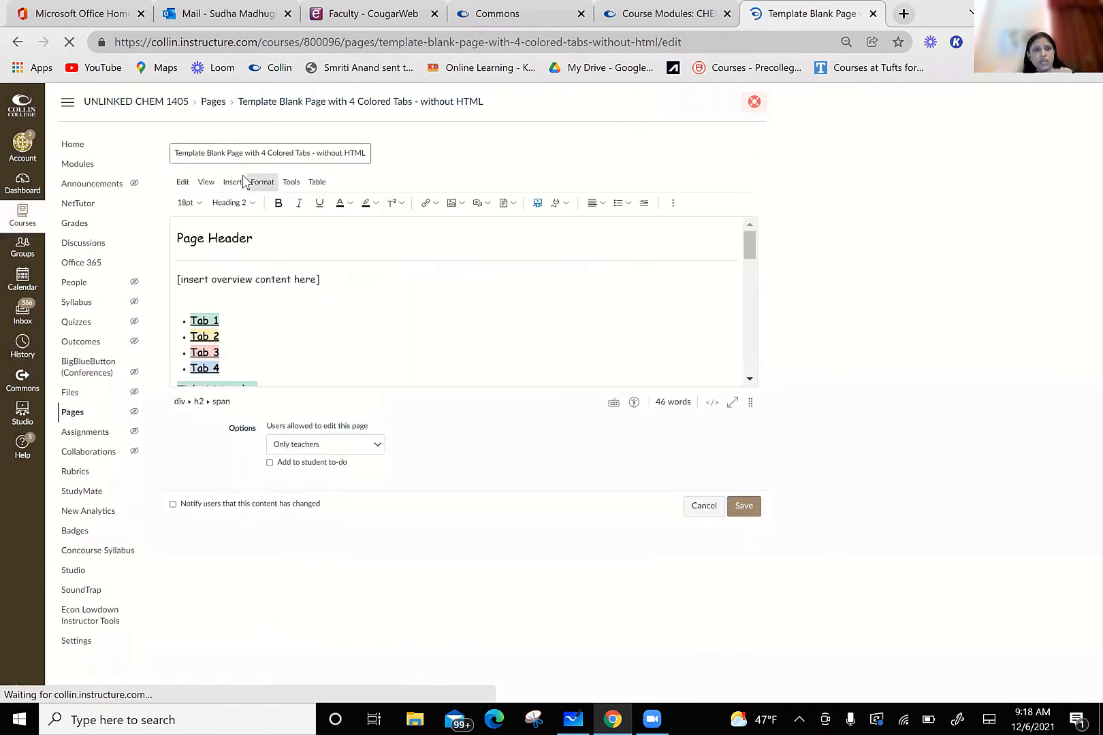
drag(174, 153, 366, 154)
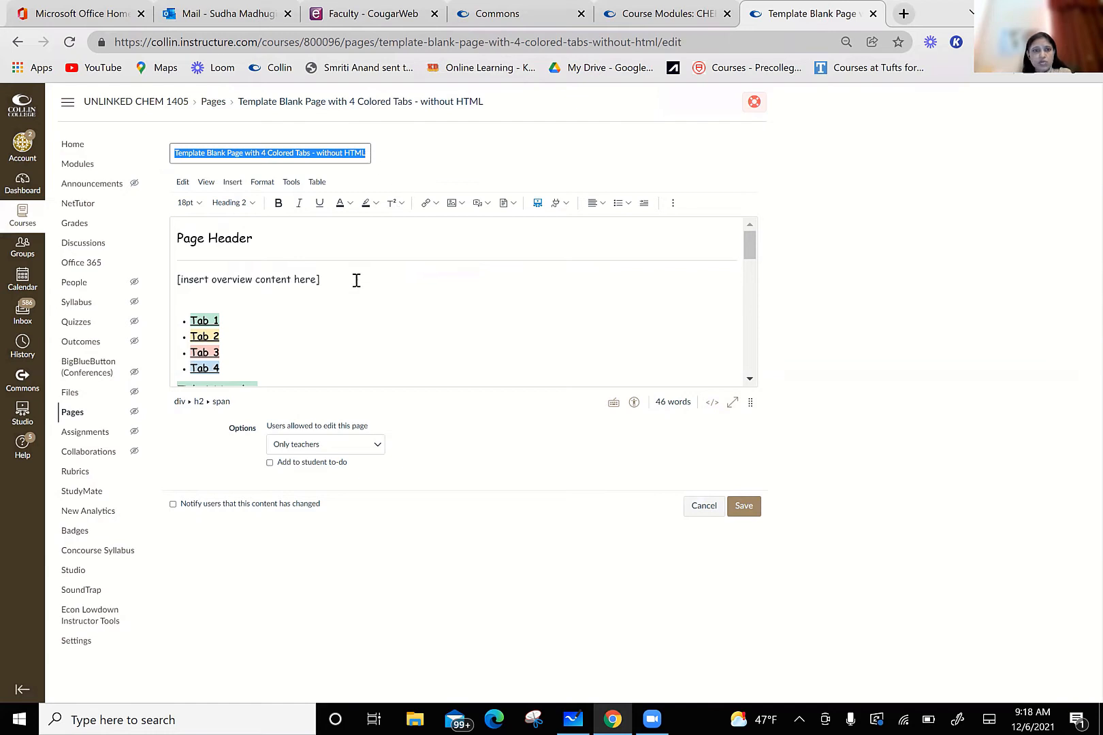
text(Test Page with Tabls)
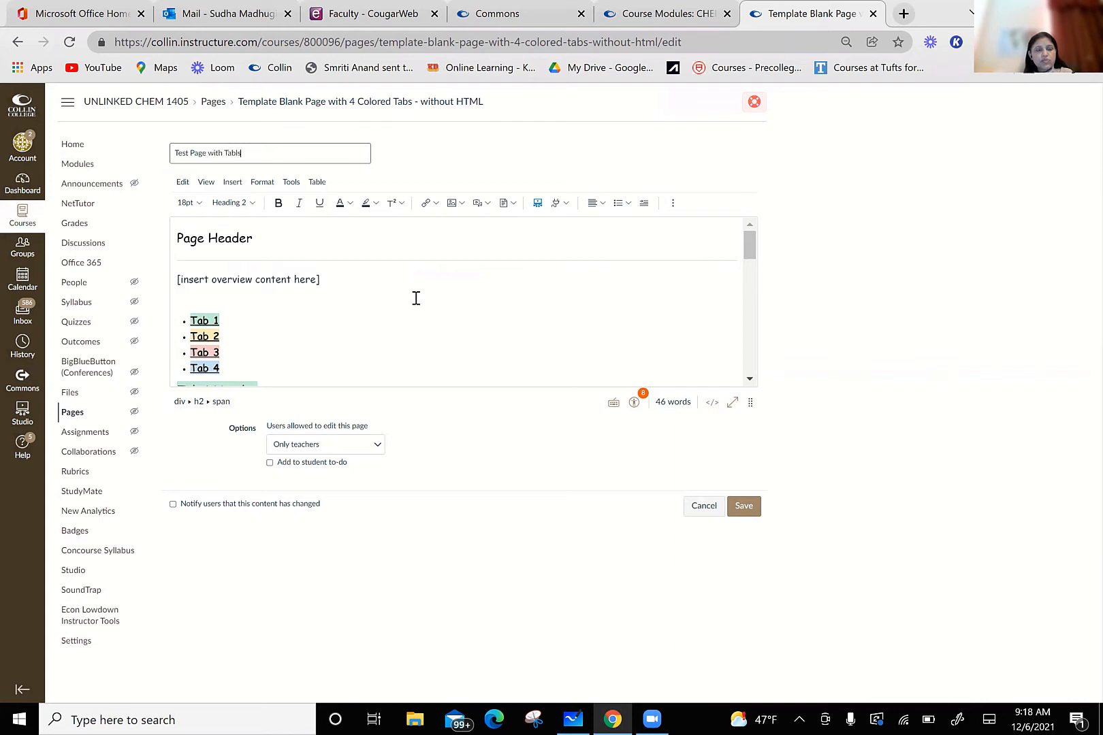
Step: Replace the "Tab 1" link text in the page's bulleted tab list with "Study Guide"
click(403, 337)
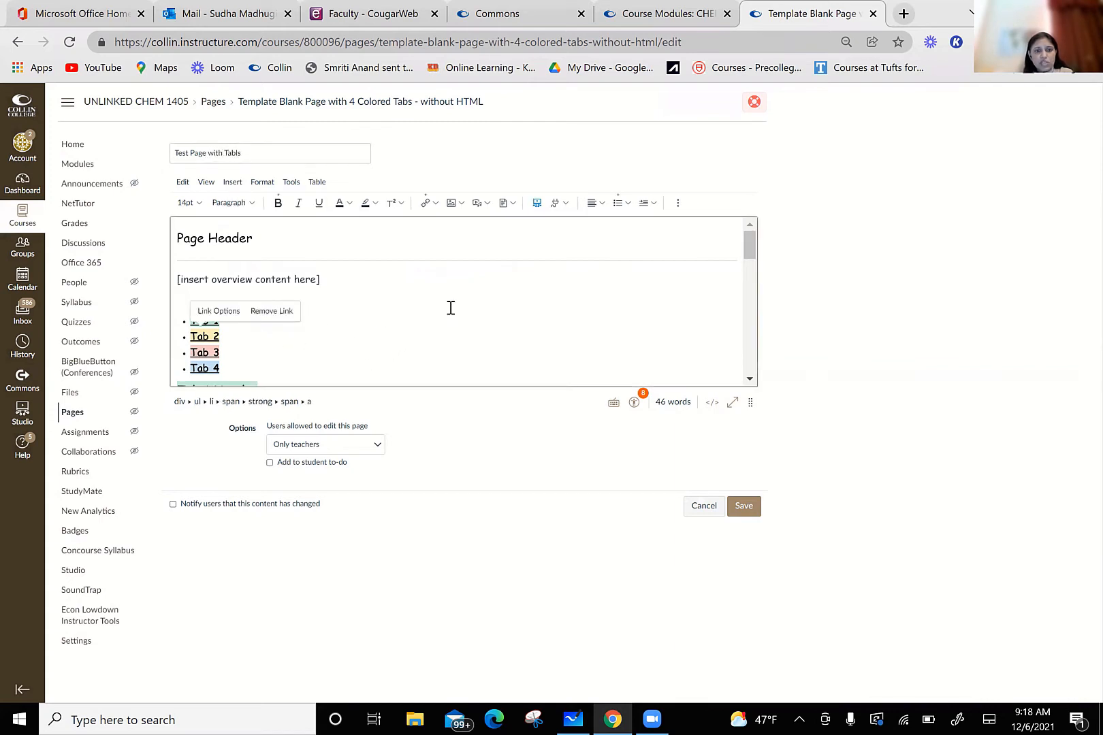
click(307, 320)
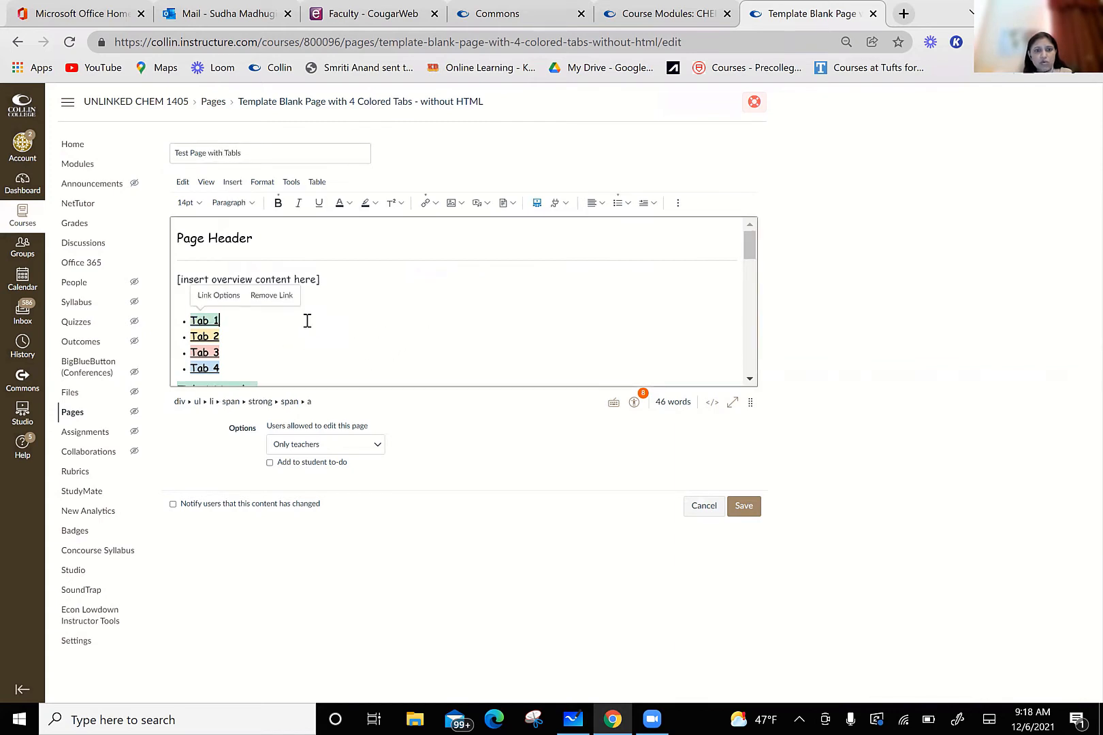
click(209, 321)
key(BackSpace)
key(BackSpace)
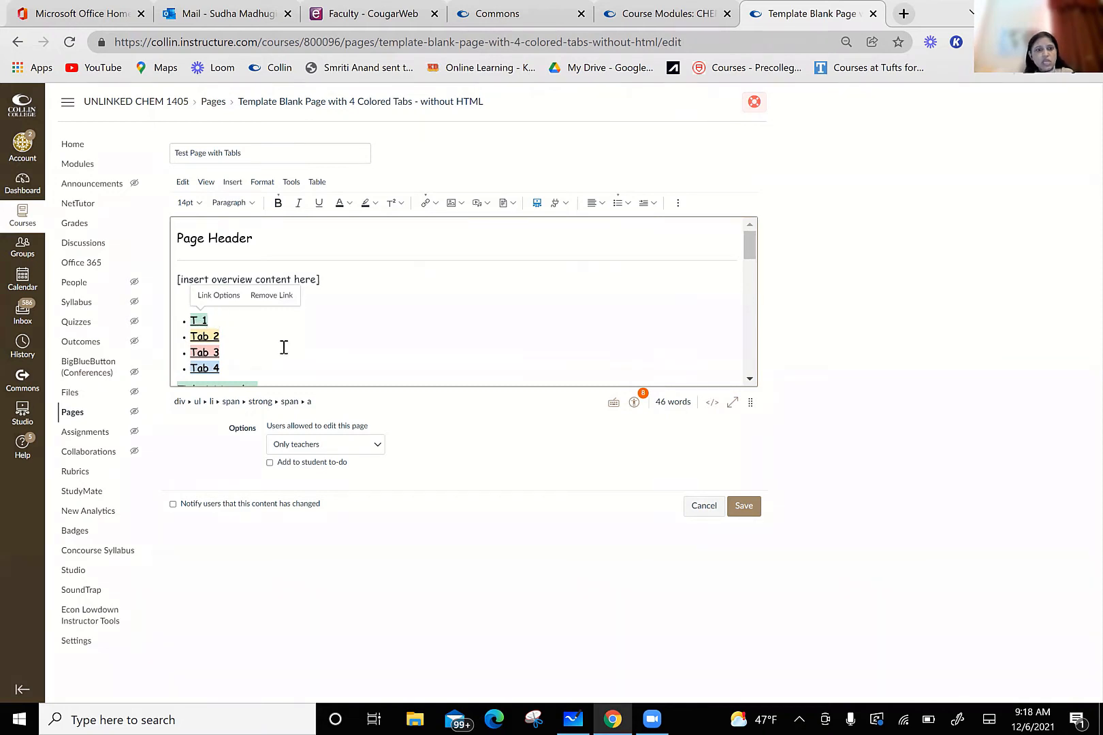
text(Study )
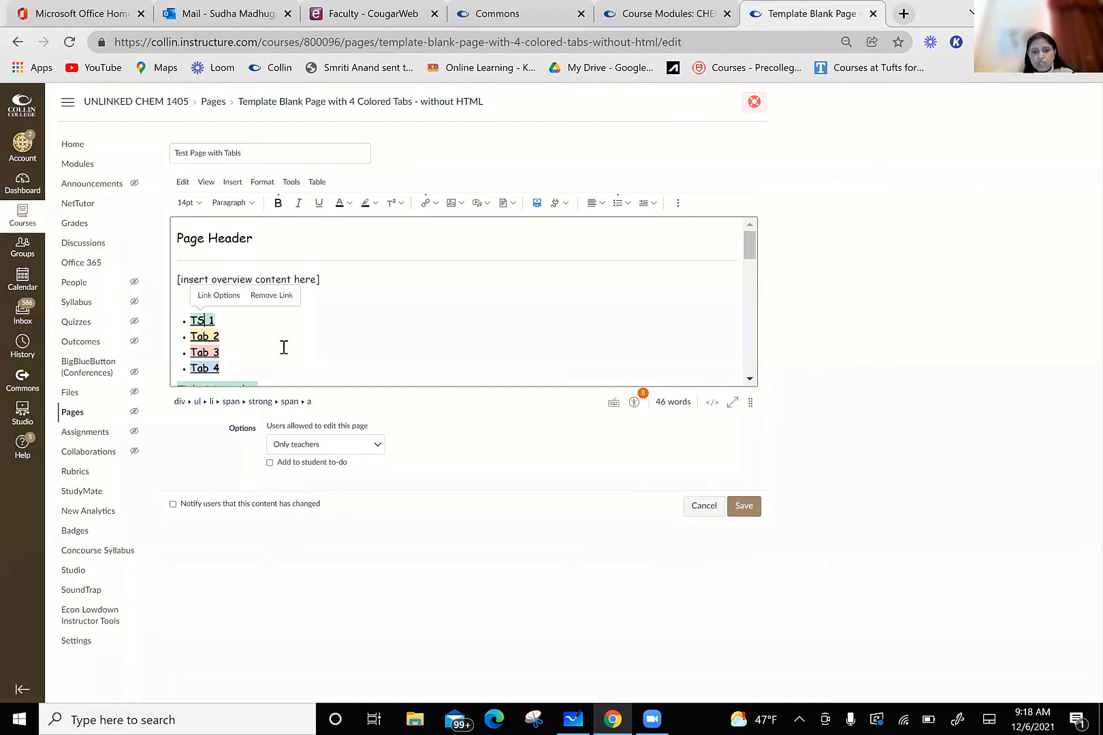
text(Guide)
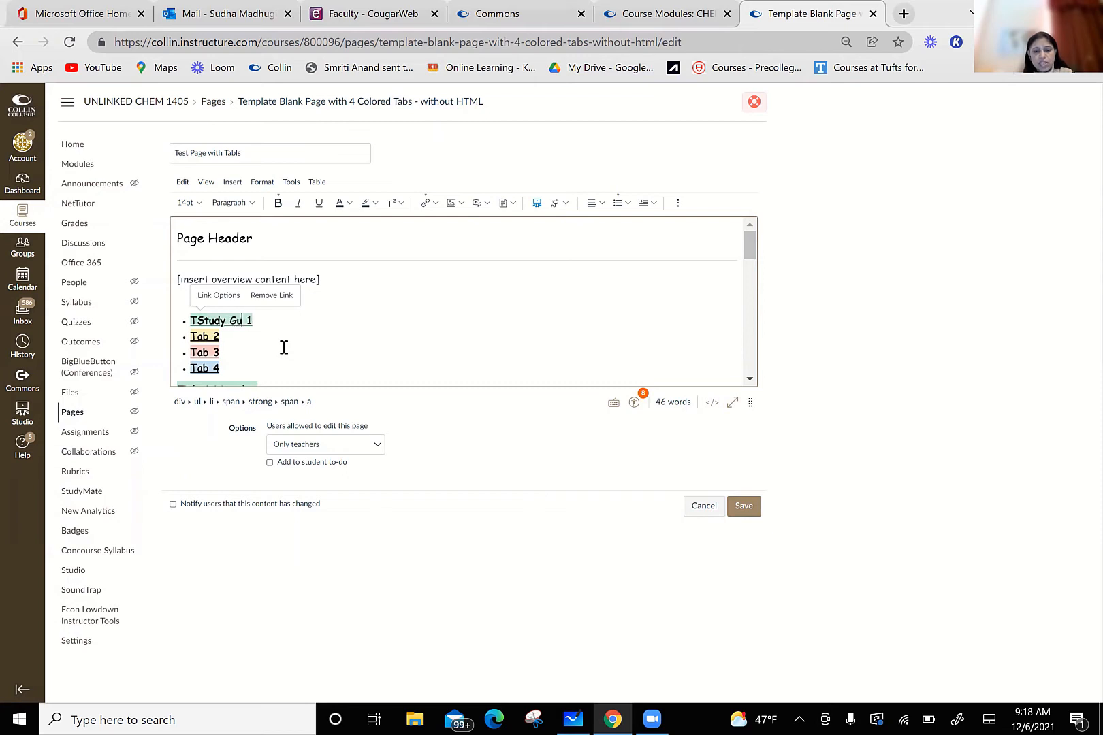
key(Delete)
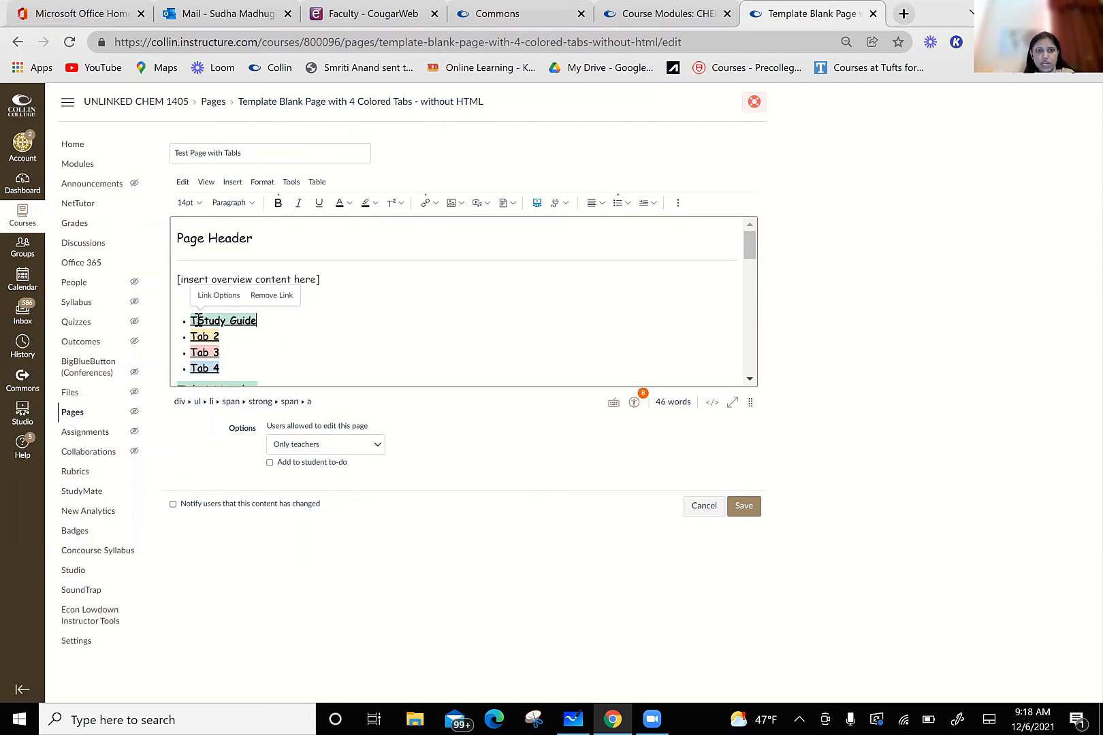
key(Delete)
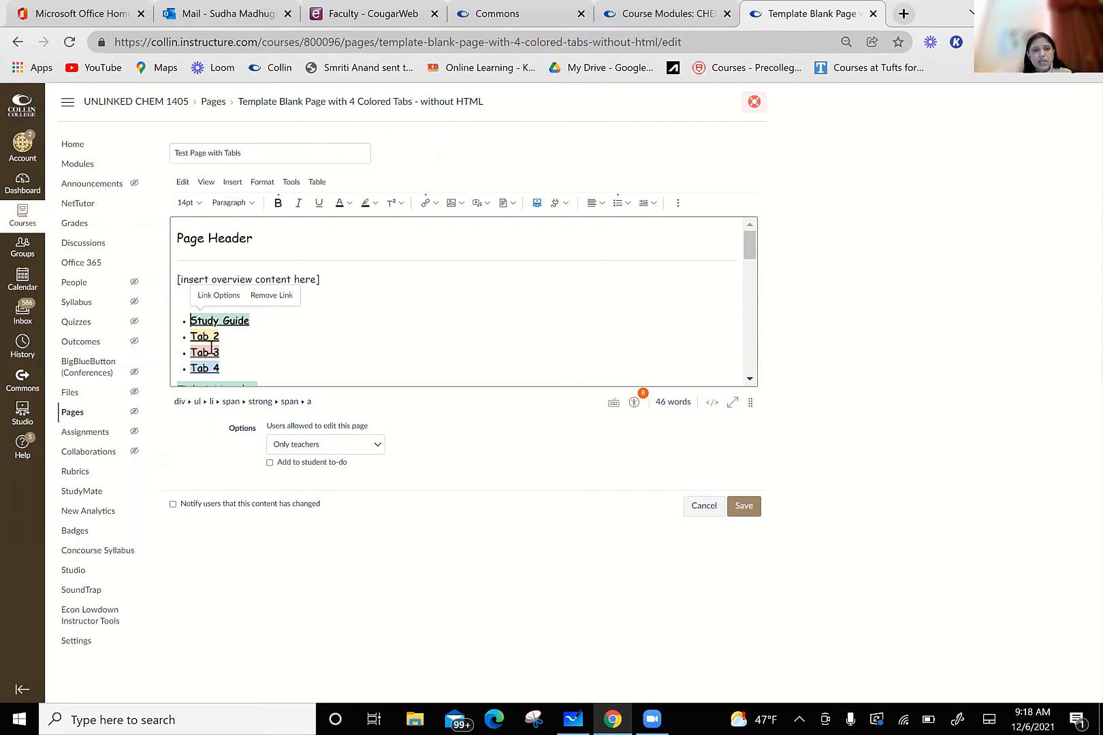
Step: Replace the "Tab 2" link text in the page's bulleted tab list with "Instuctor Videos"
click(209, 336)
key(BackSpace)
key(BackSpace)
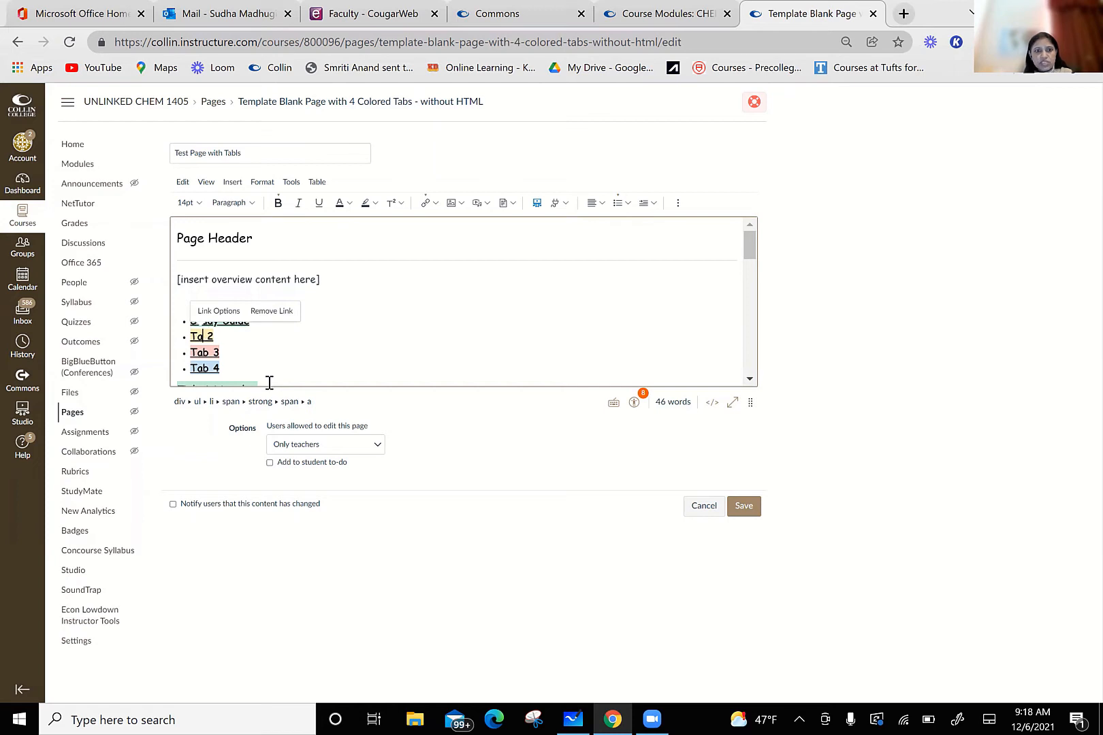
text(Instuctor)
text( Videos)
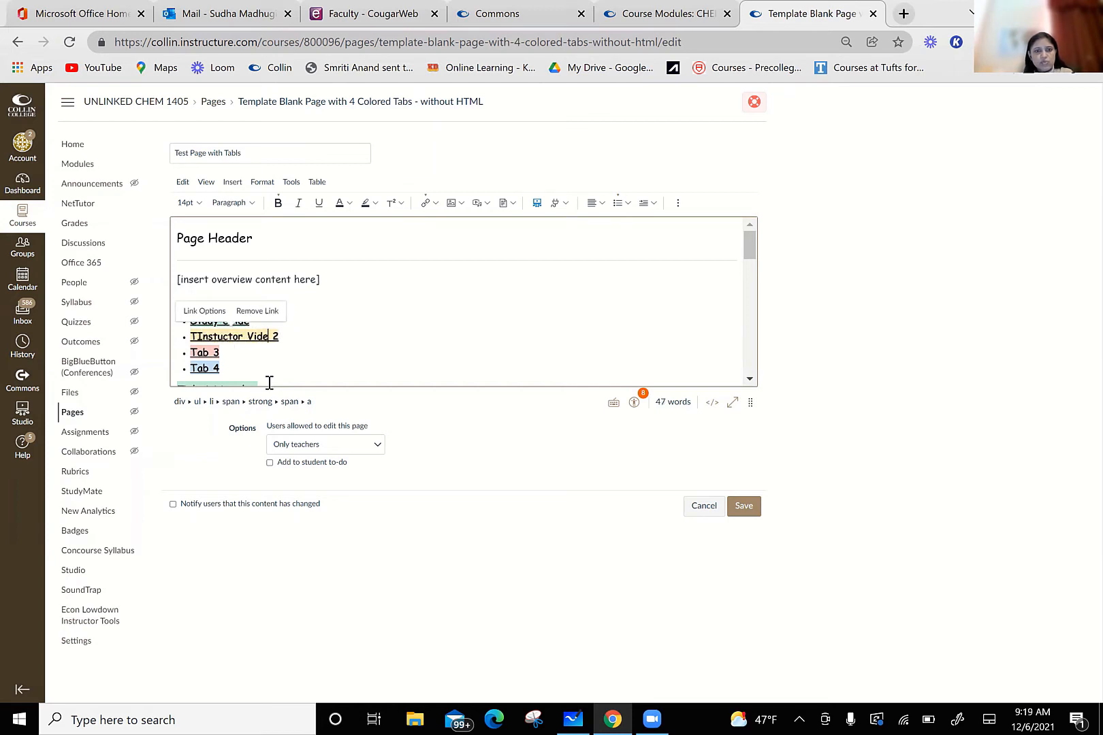
key(Delete)
key(Delete)
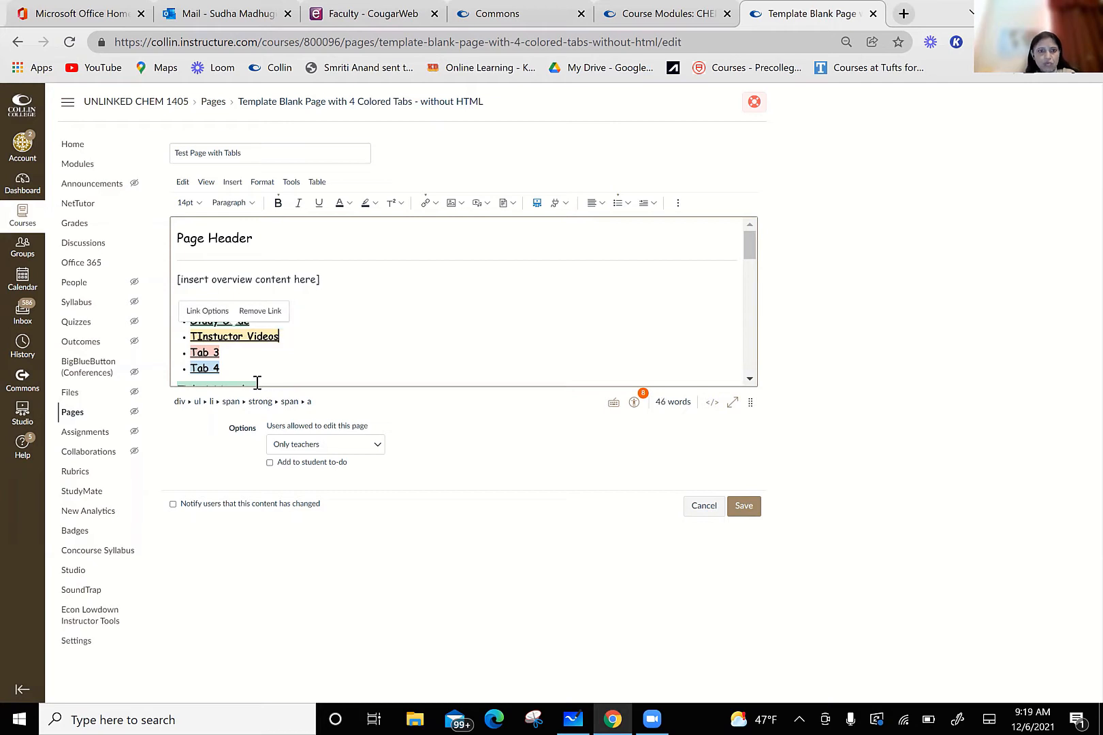
key(BackSpace)
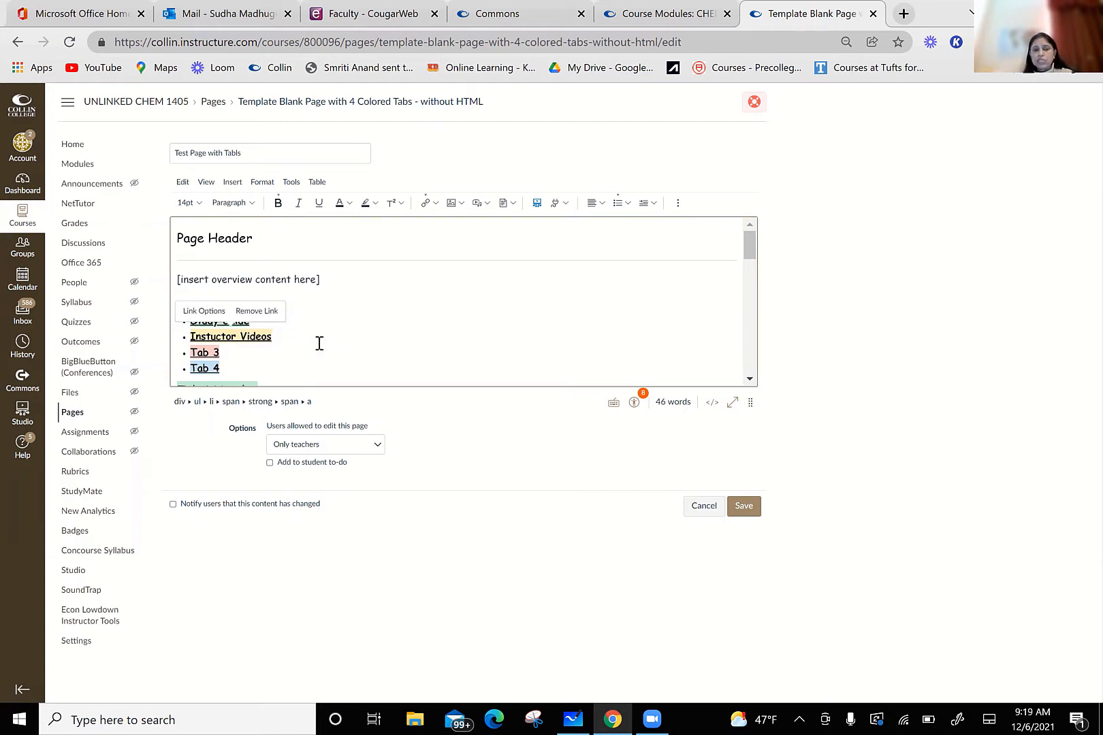
click(403, 315)
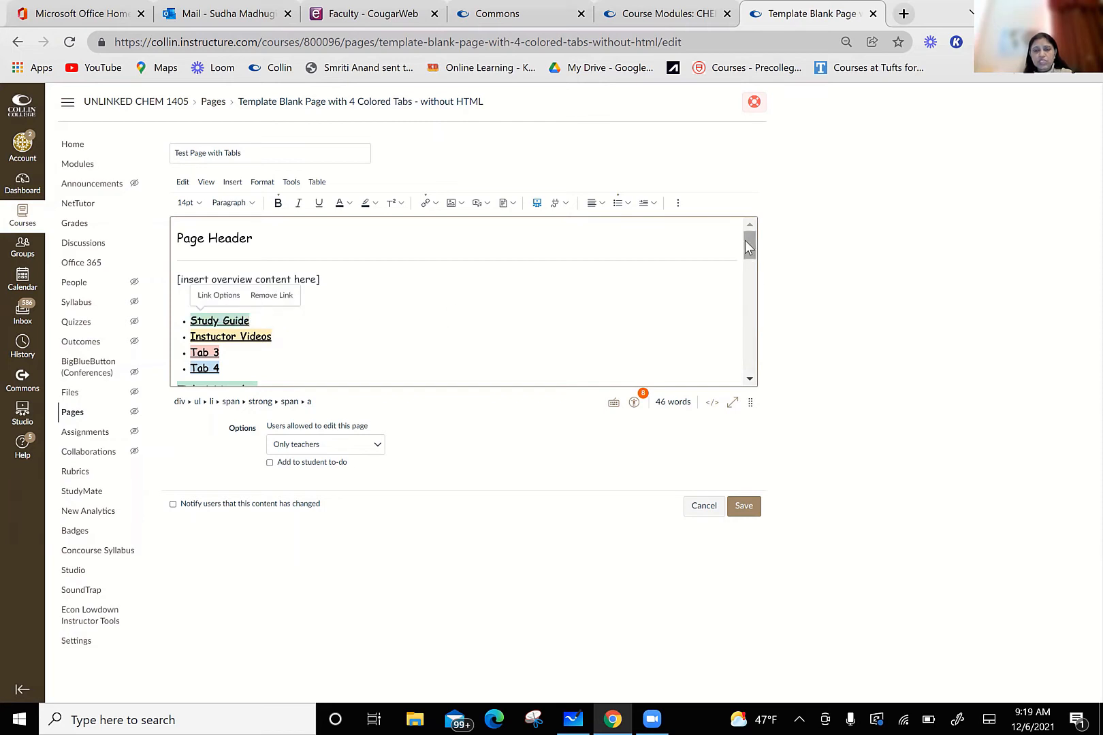
Step: Replace the green "Tab 1 Header" heading with "Study Guide"
drag(744, 240, 747, 265)
click(259, 246)
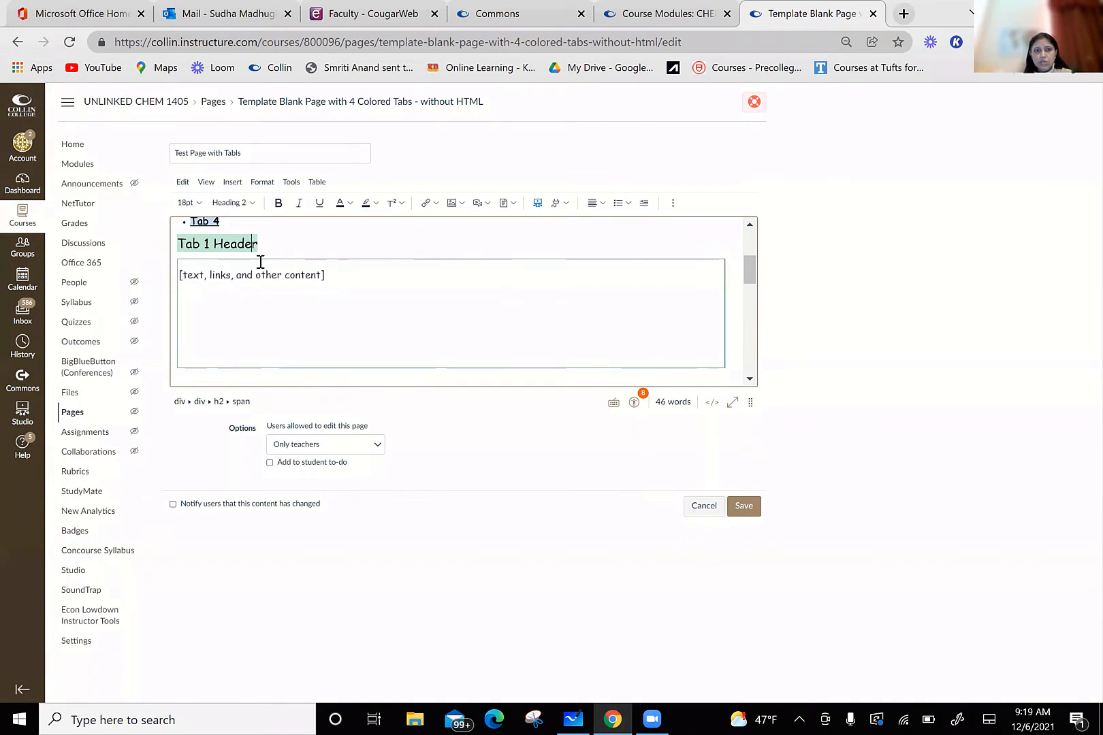
key(BackSpace)
key(BackSpace)
key(BackSpace)
key(BackSpace)
key(BackSpace)
key(BackSpace)
key(BackSpace)
key(BackSpace)
key(BackSpace)
key(BackSpace)
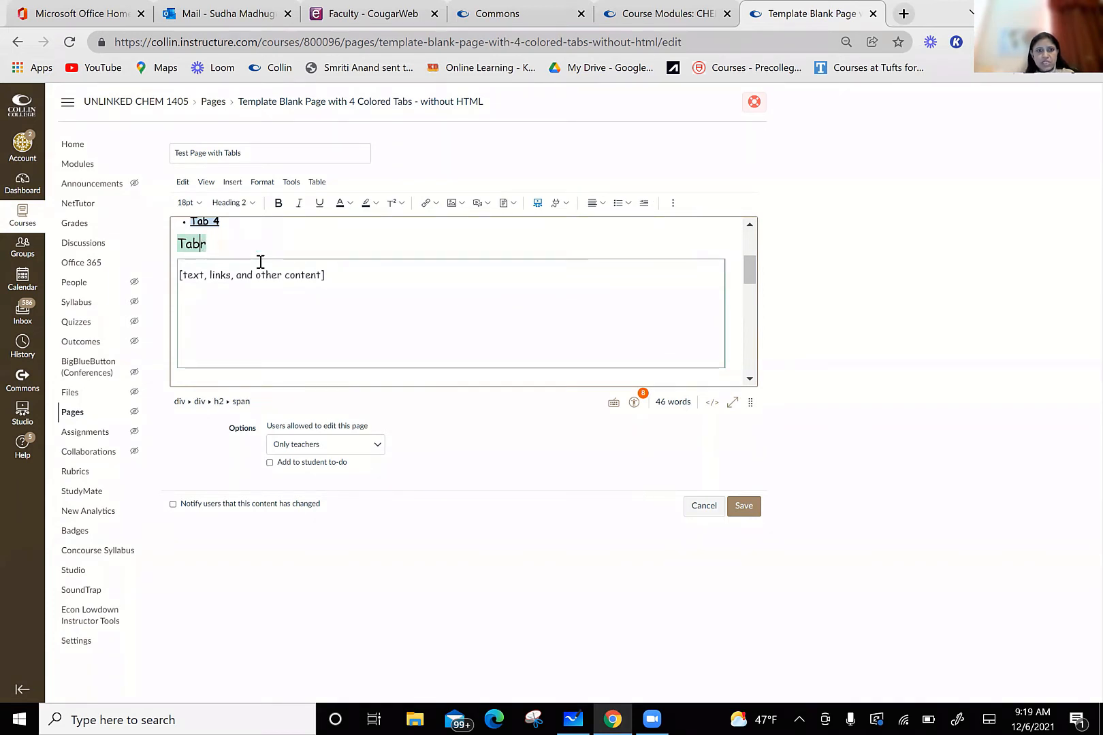
text(Study )
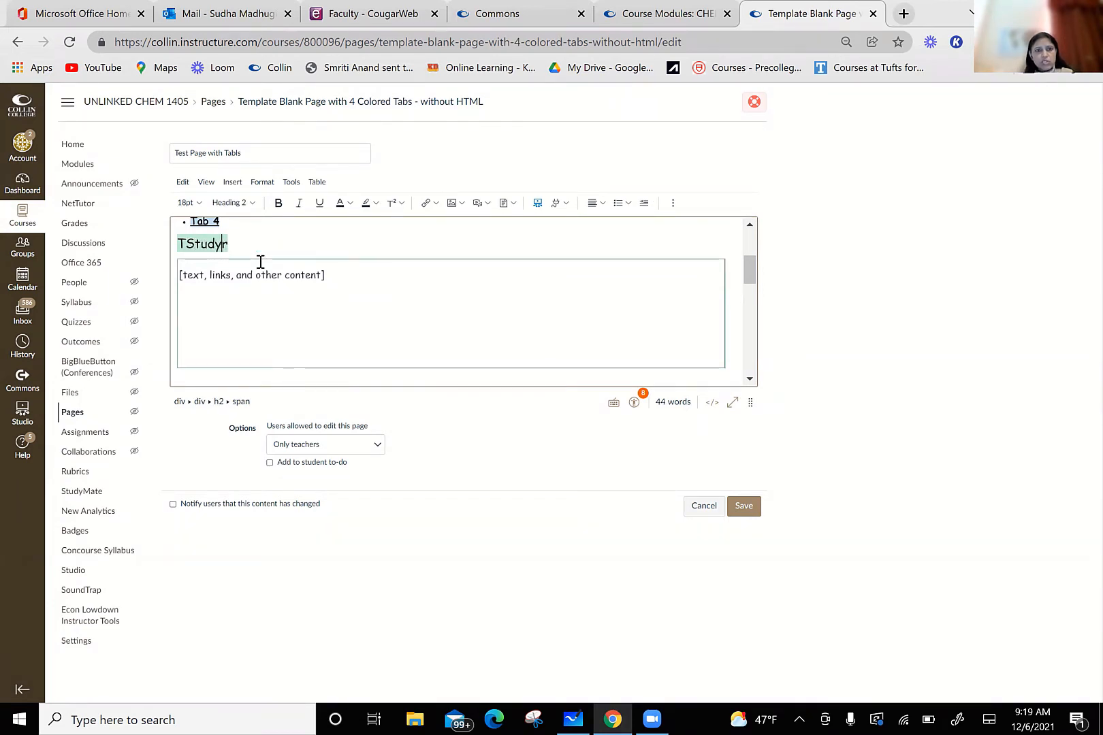
text(Guide)
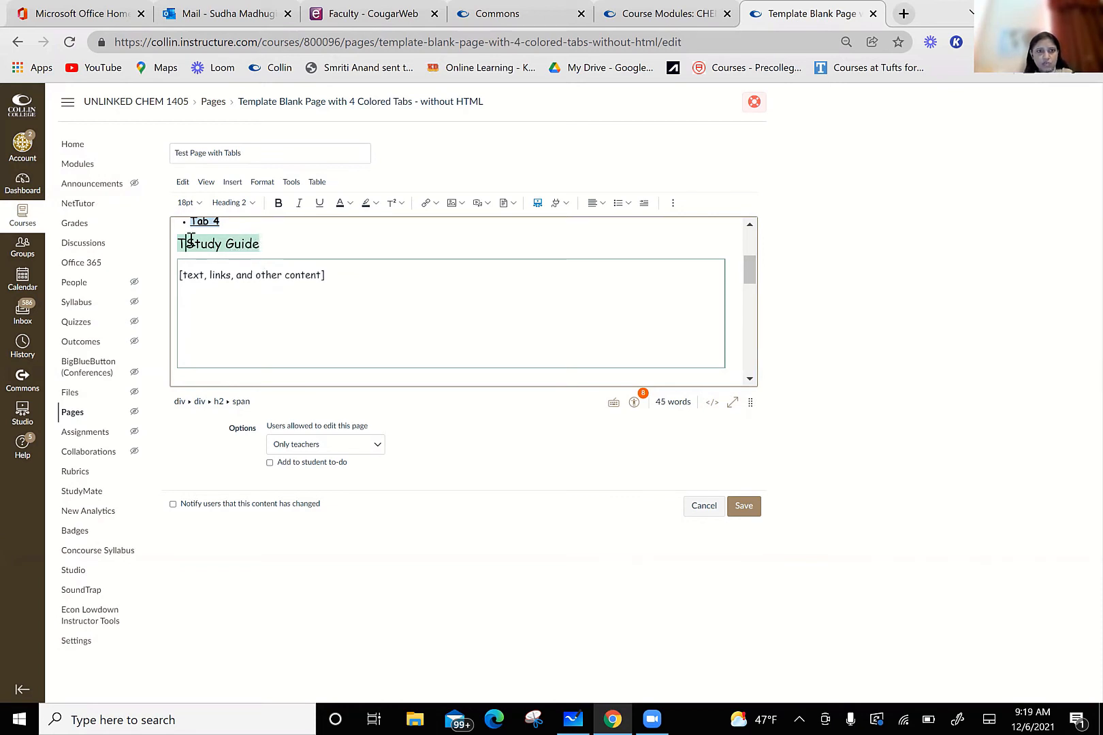
key(BackSpace)
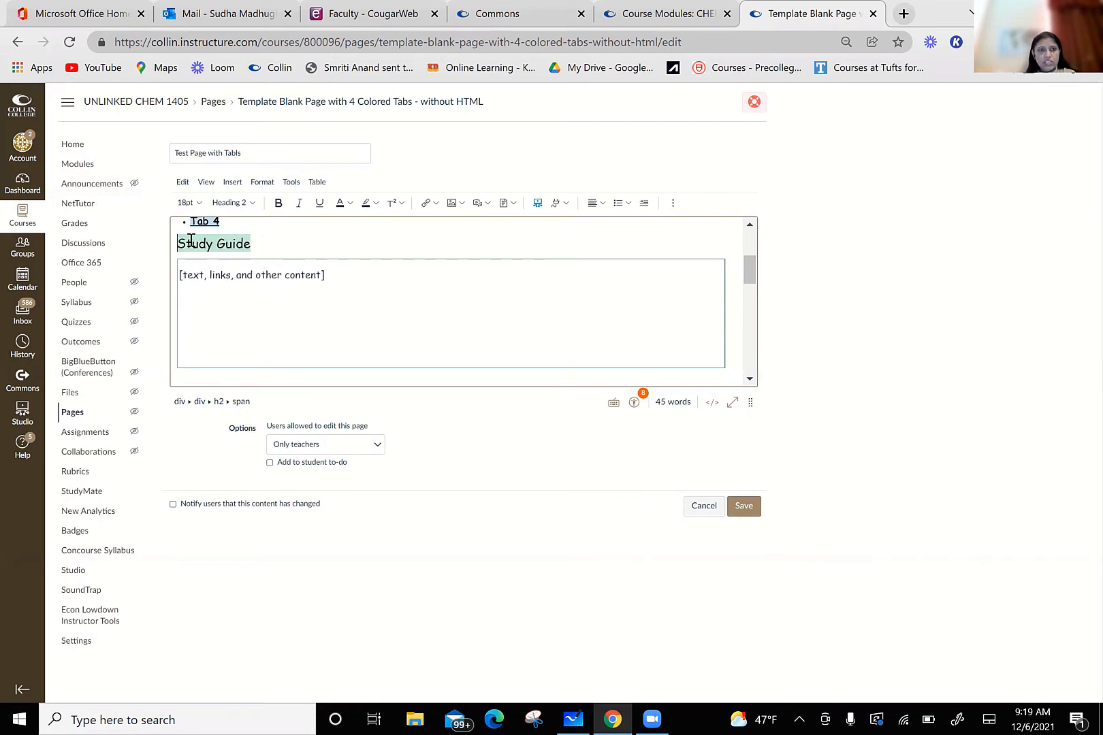
Step: Delete the placeholder "[text, links, and other content]" from the content box under the Study Guide heading
click(369, 289)
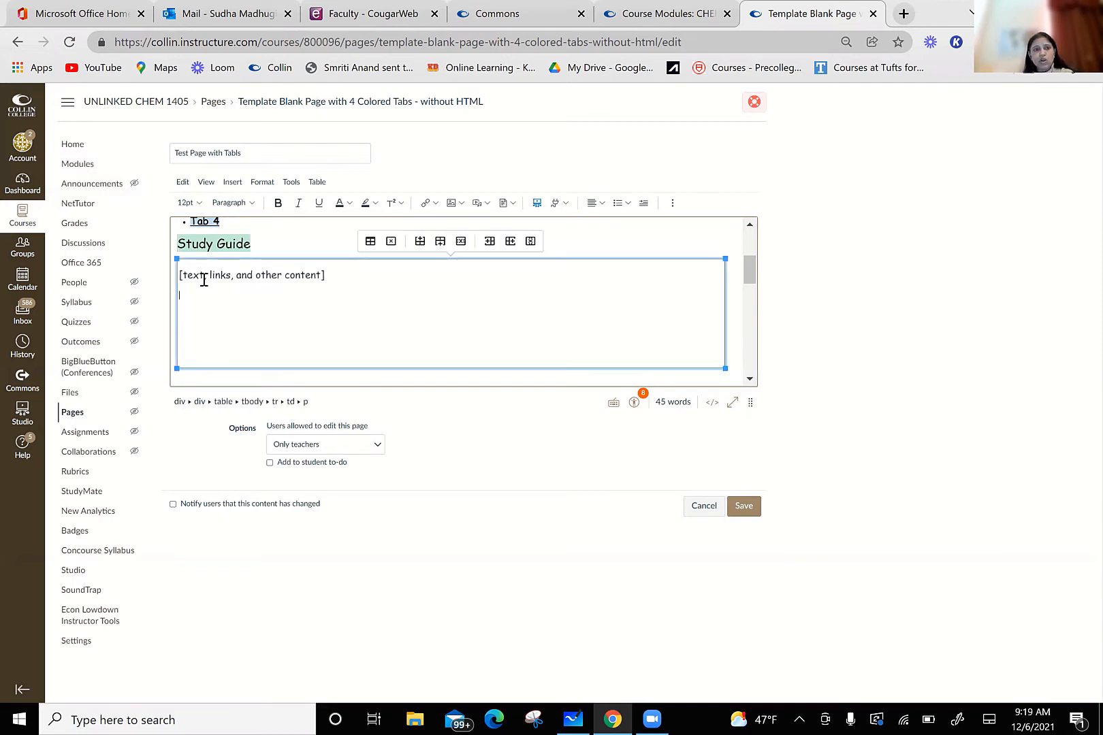
drag(185, 275, 327, 286)
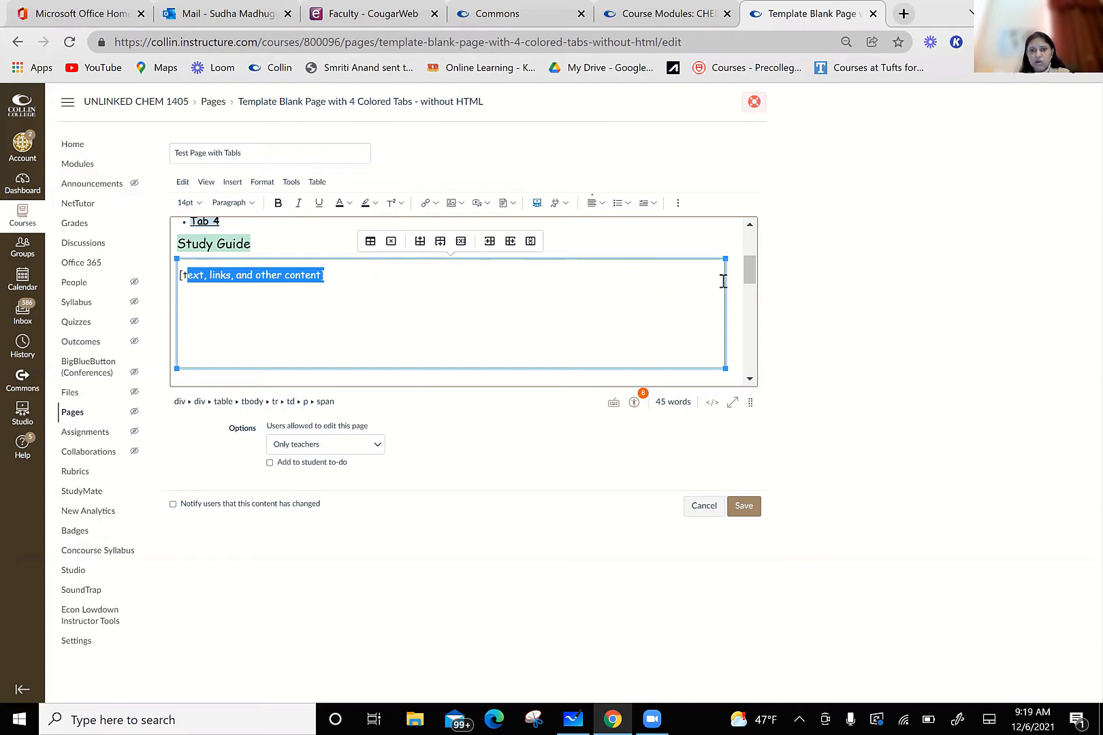
drag(750, 271, 752, 302)
click(620, 306)
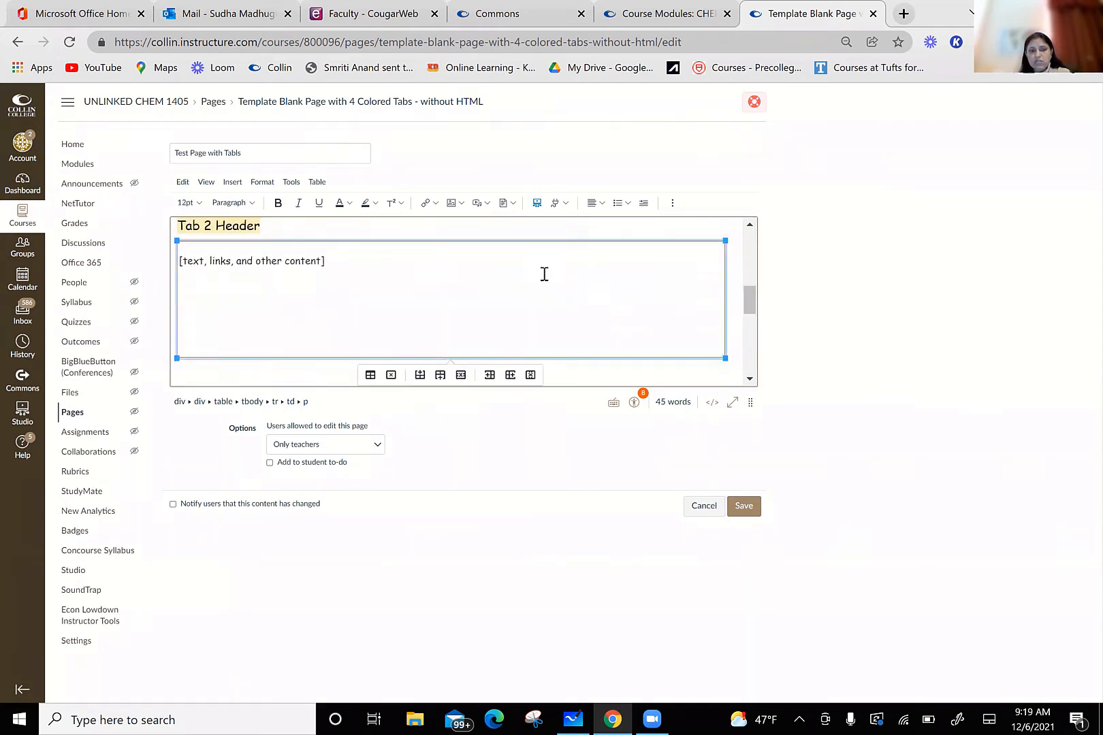
drag(748, 303, 755, 268)
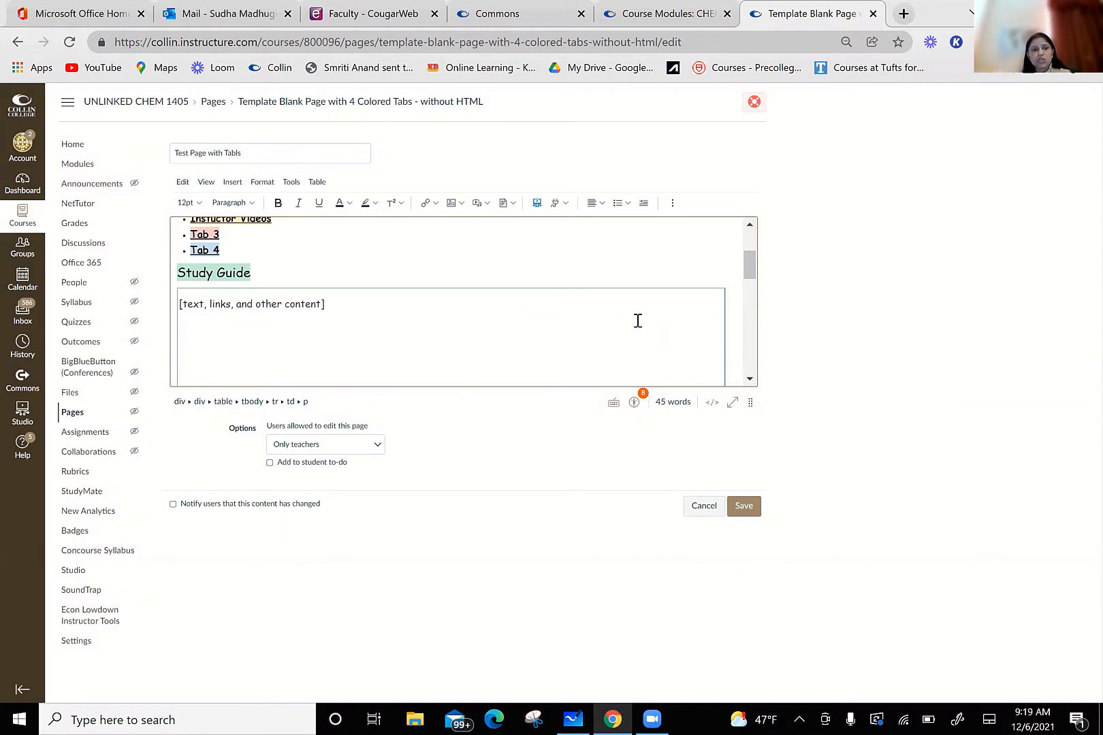
click(589, 310)
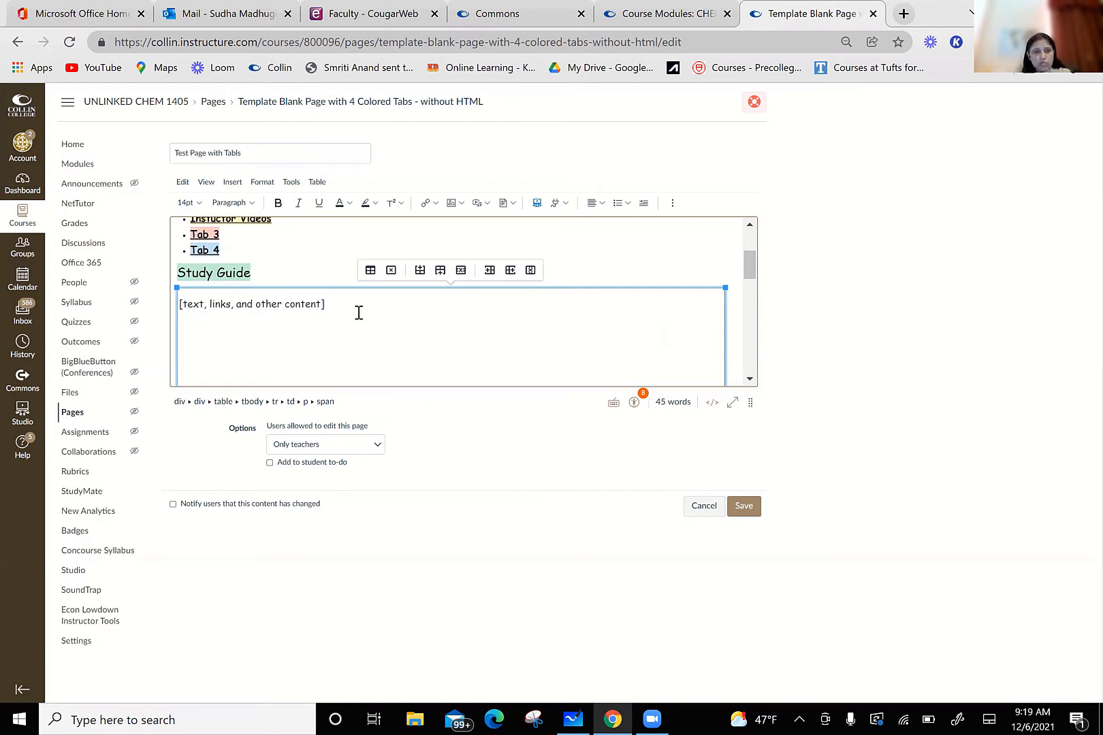
drag(325, 305, 183, 306)
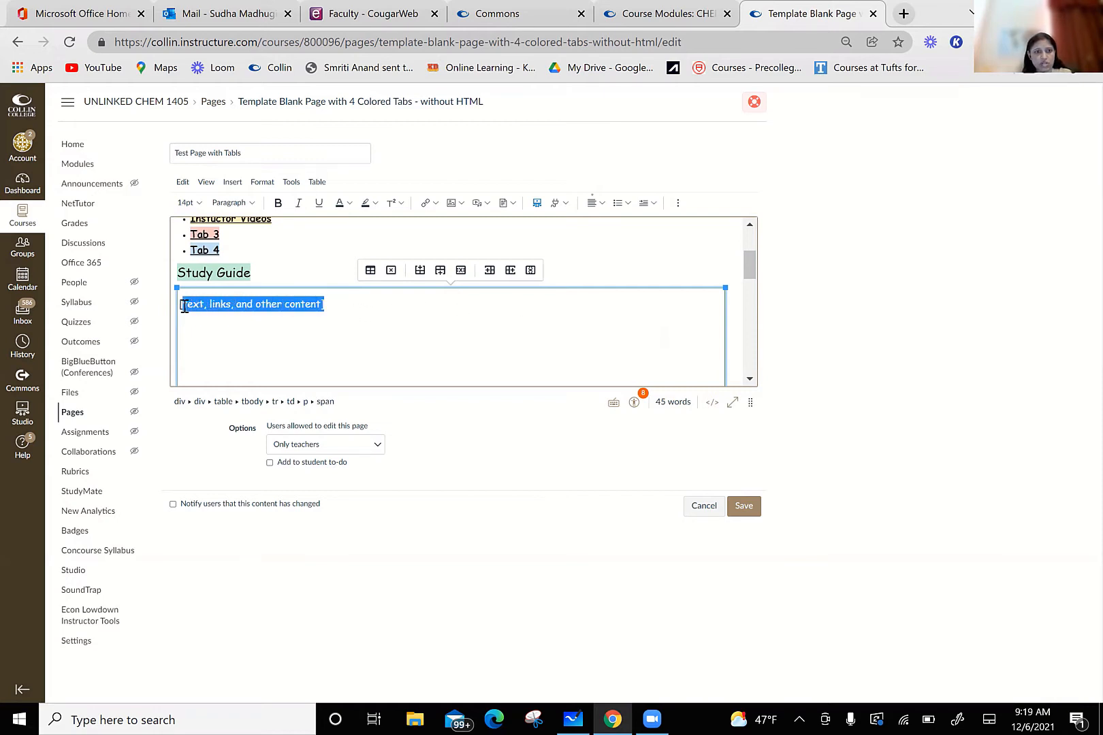
key(BackSpace)
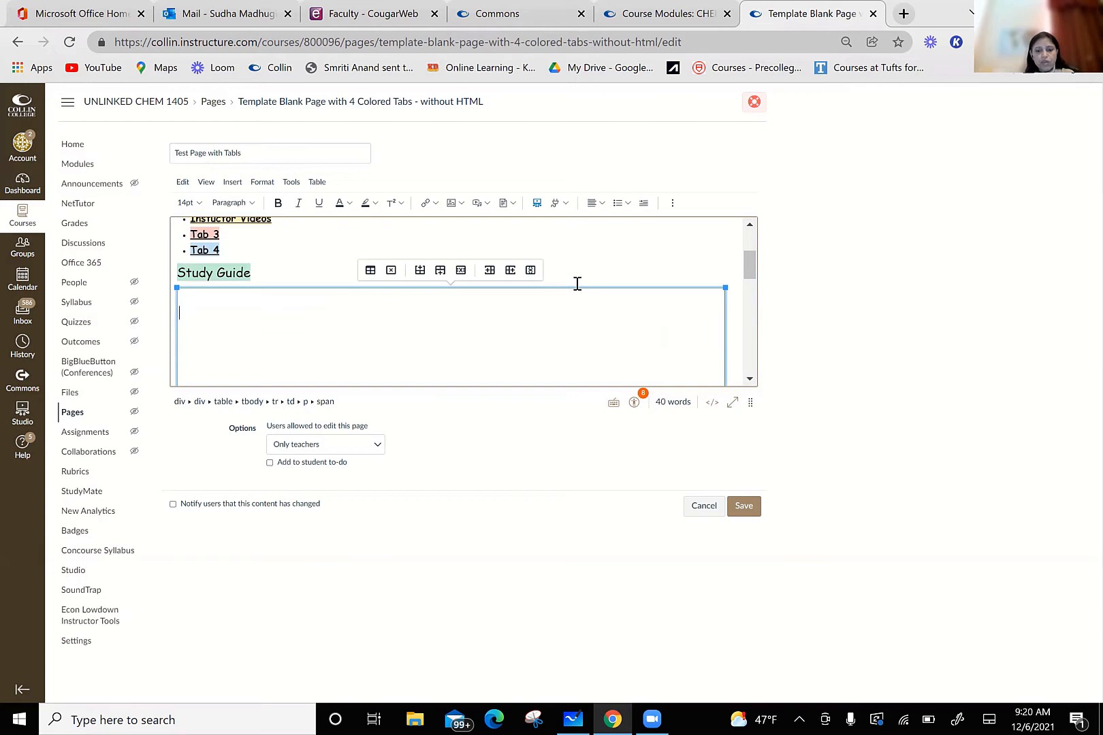
Step: Try entering sample text in the Study Guide content box and clear it again
text(whladj;lfj)
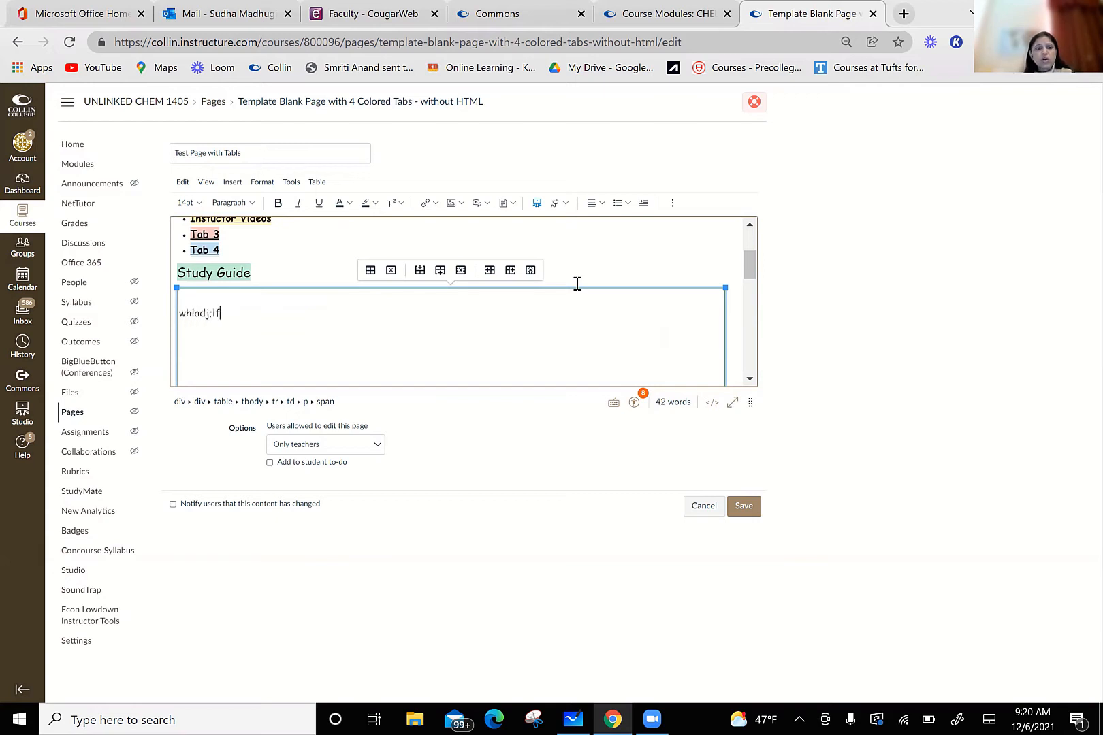
key(BackSpace)
key(BackSpace)
key(BackSpace)
key(BackSpace)
key(BackSpace)
key(BackSpace)
key(BackSpace)
key(BackSpace)
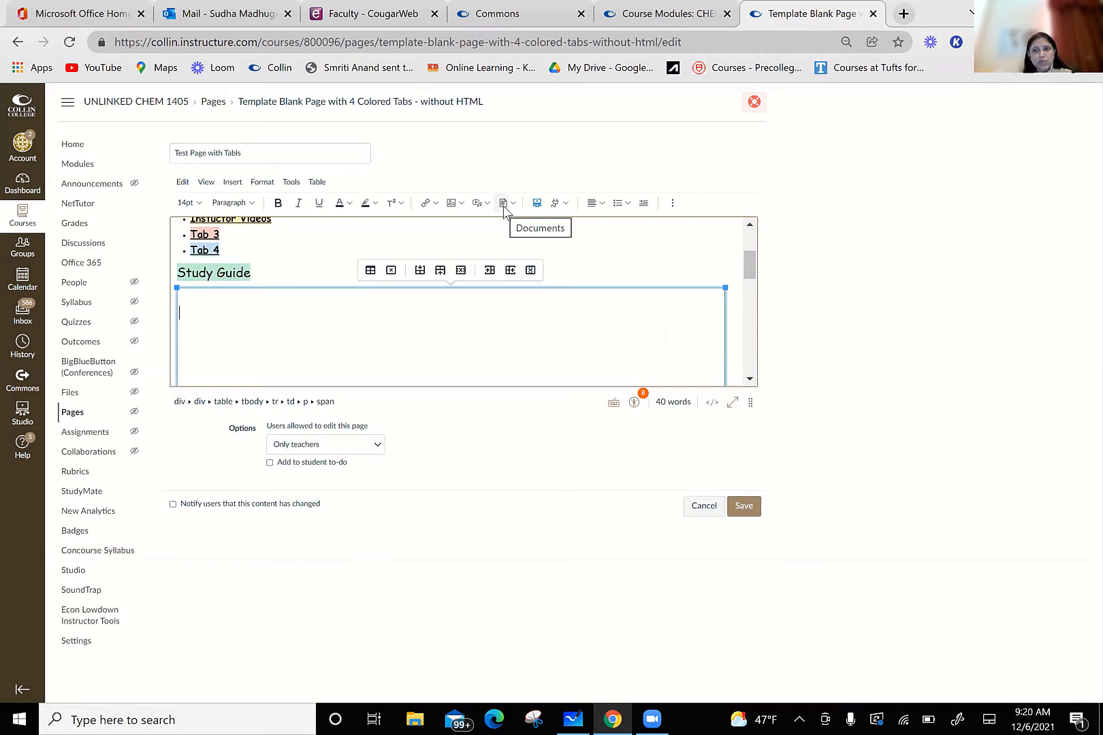
Step: Examine the document, media and image upload dialogs for the Study Guide box, closing each without uploading anything
click(503, 204)
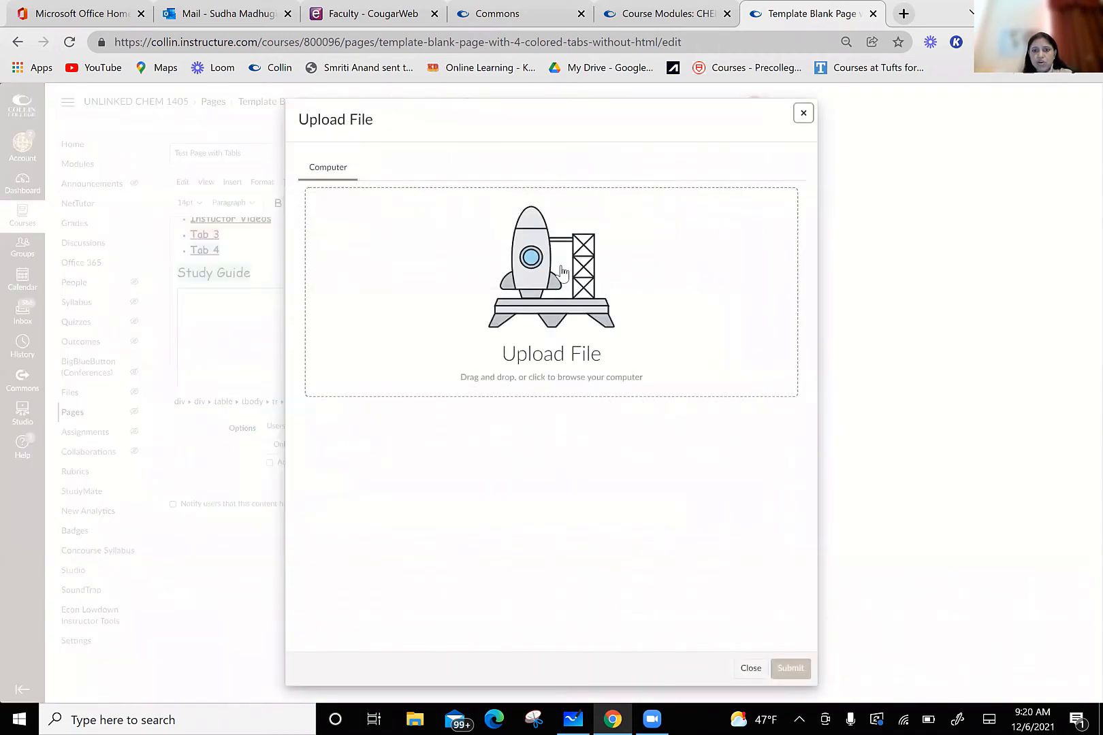
click(751, 668)
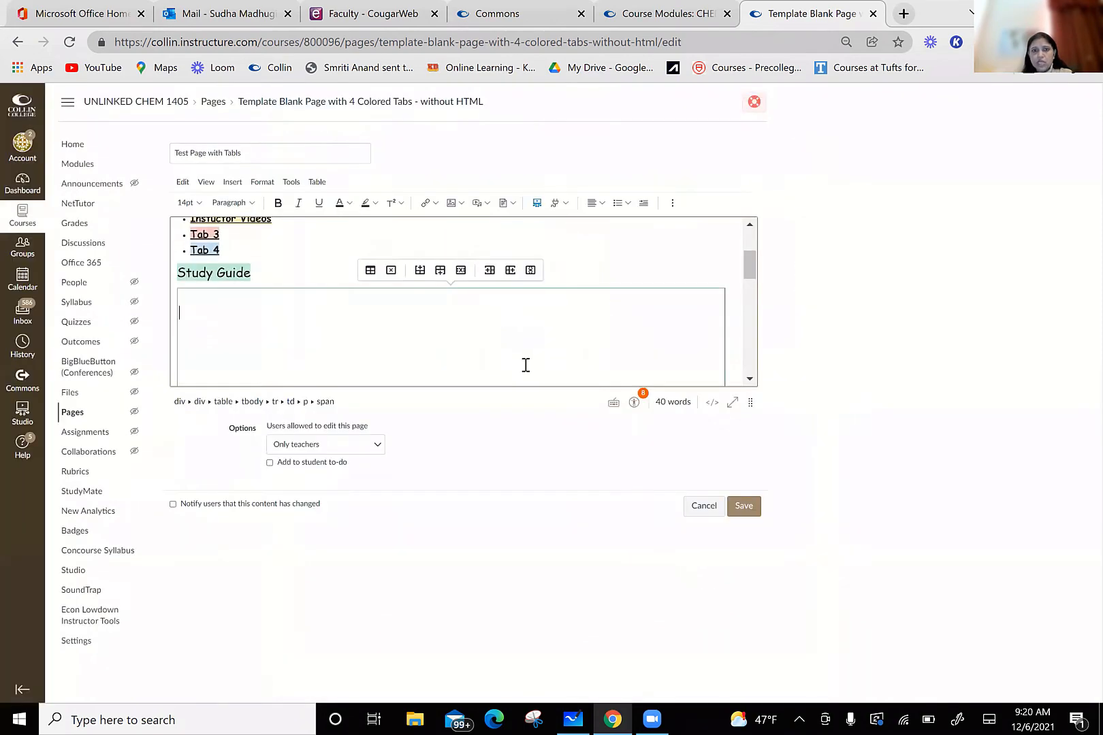
click(477, 203)
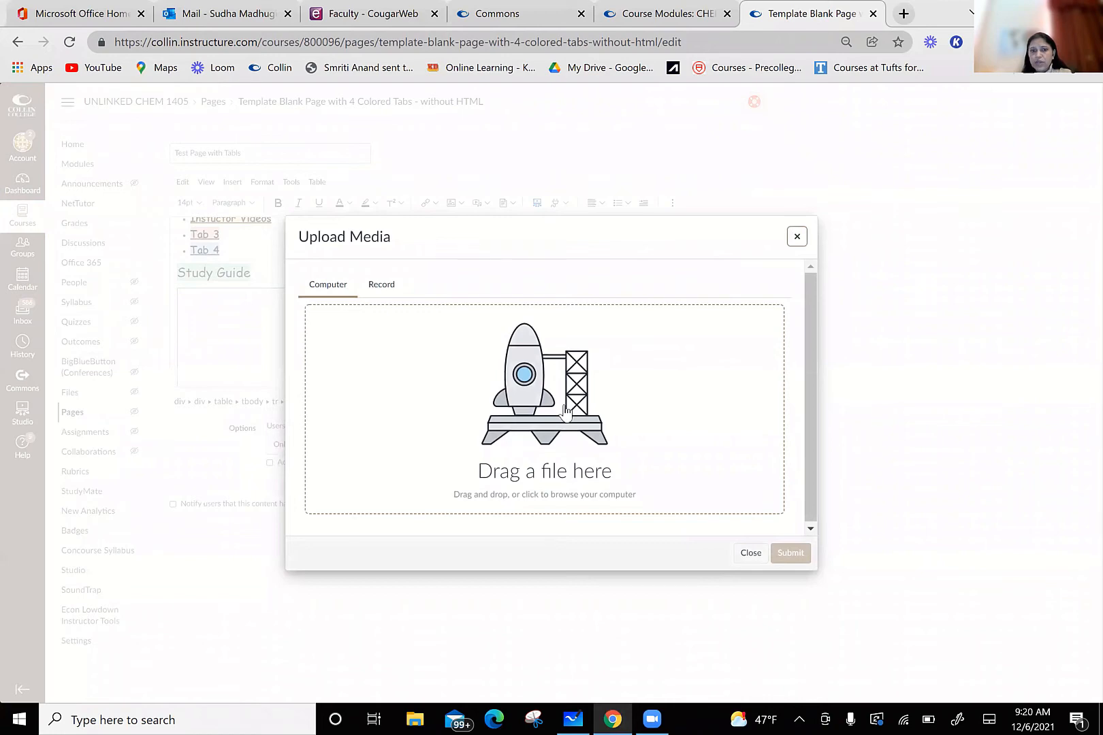
click(757, 555)
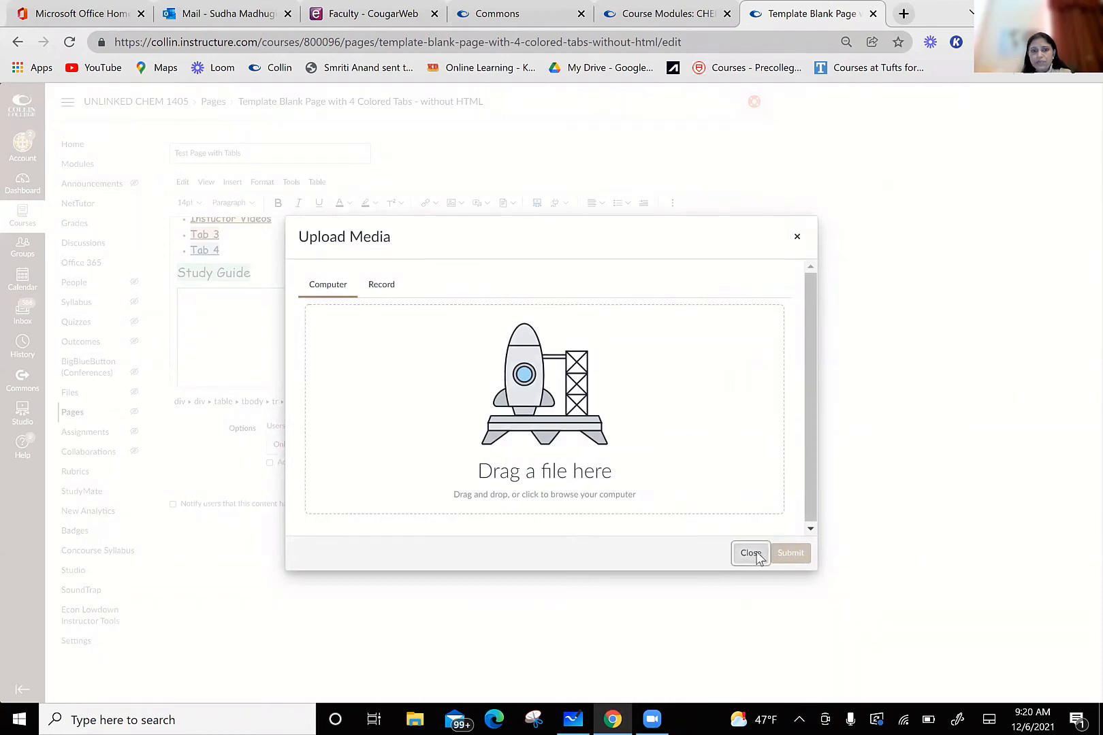
click(450, 202)
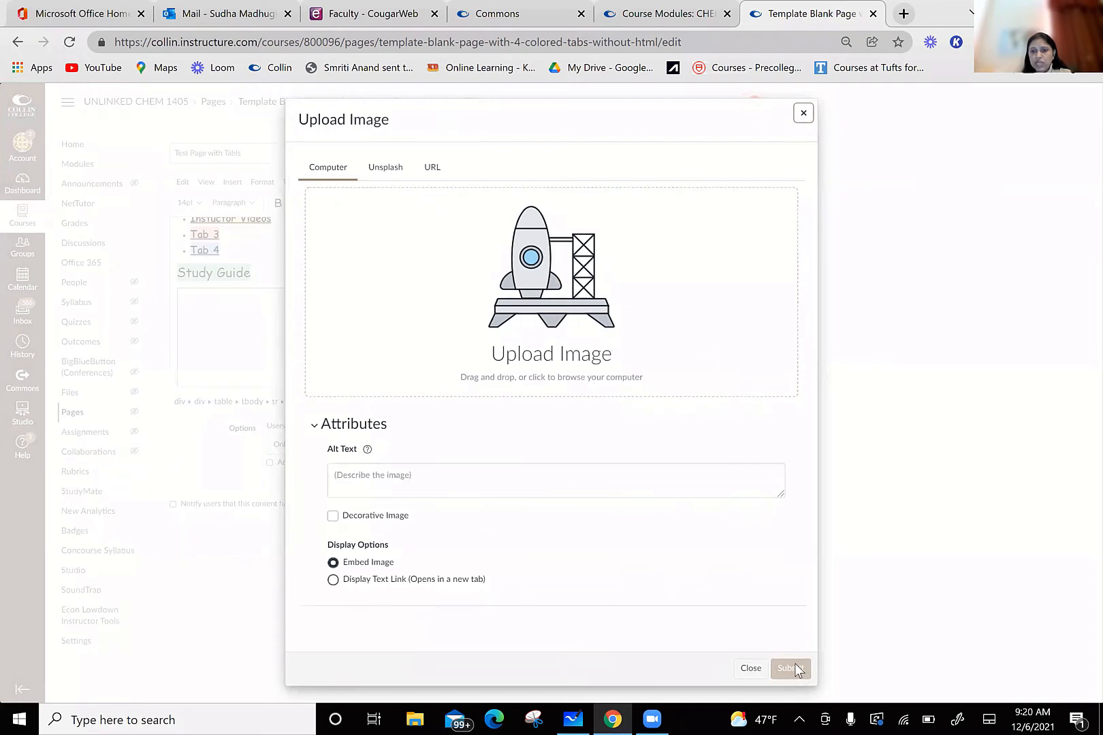
click(752, 670)
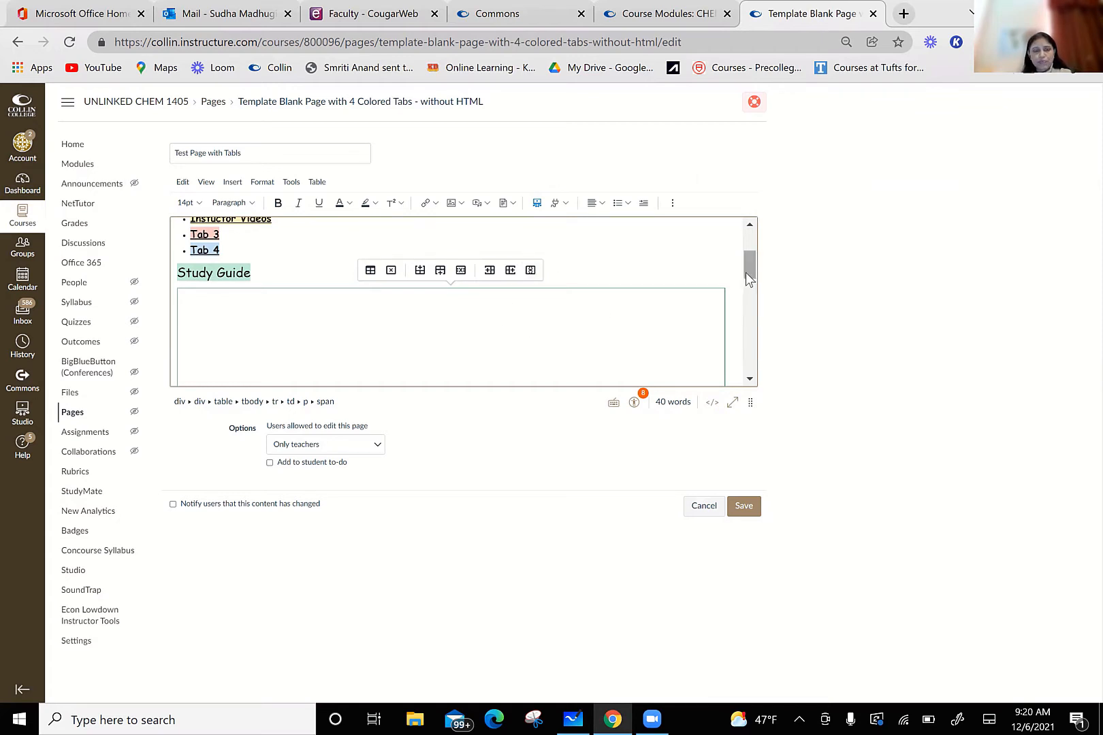
Step: Replace the yellow "Tab 2 Header" heading with "Instructor Videos"
drag(745, 272, 750, 300)
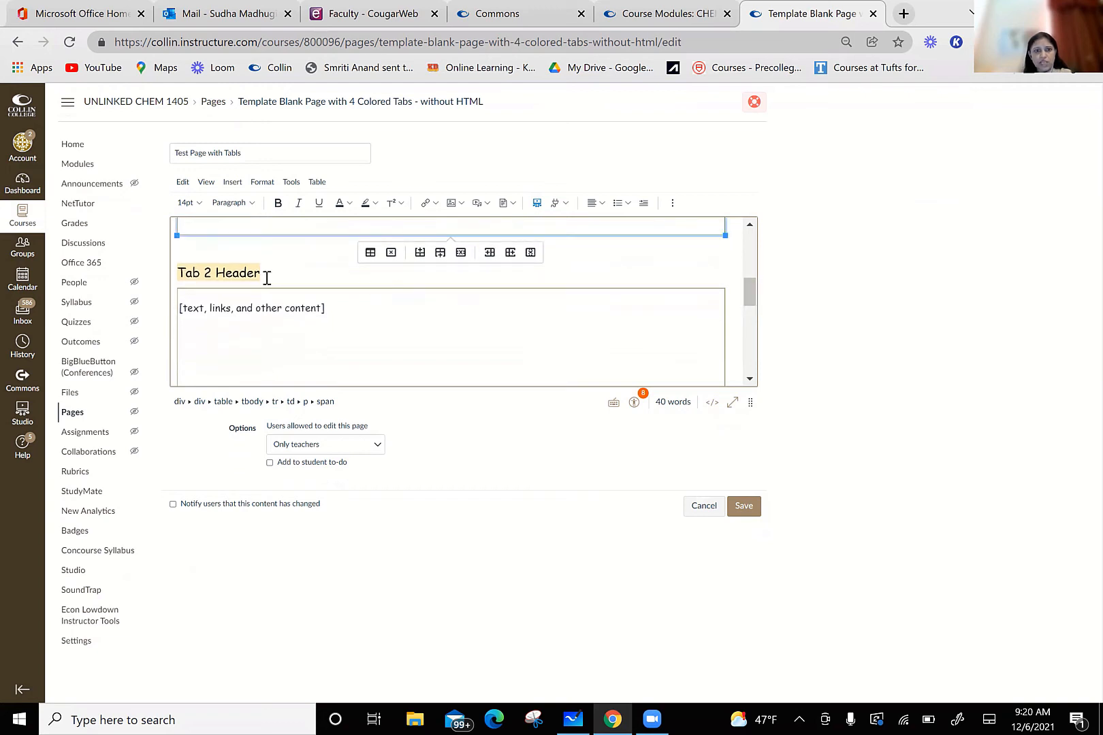
click(252, 273)
key(BackSpace)
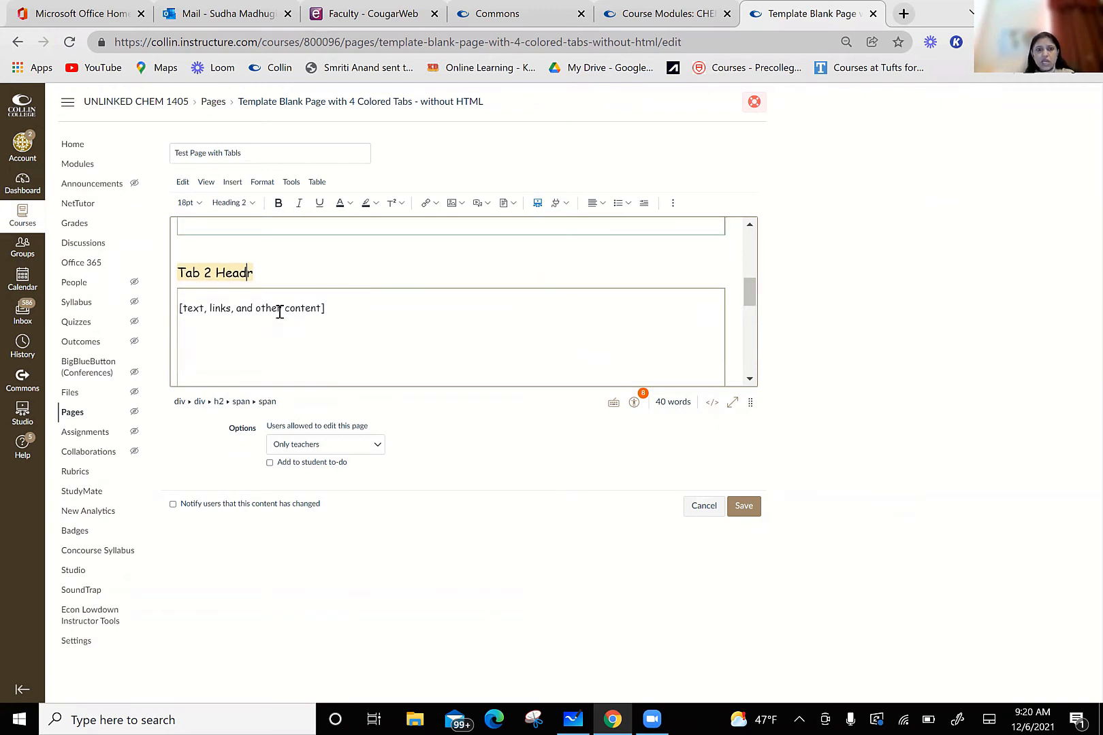
key(BackSpace)
key(BackSpace)
key(BackSpace)
key(BackSpace)
key(BackSpace)
key(BackSpace)
key(BackSpace)
key(BackSpace)
key(BackSpace)
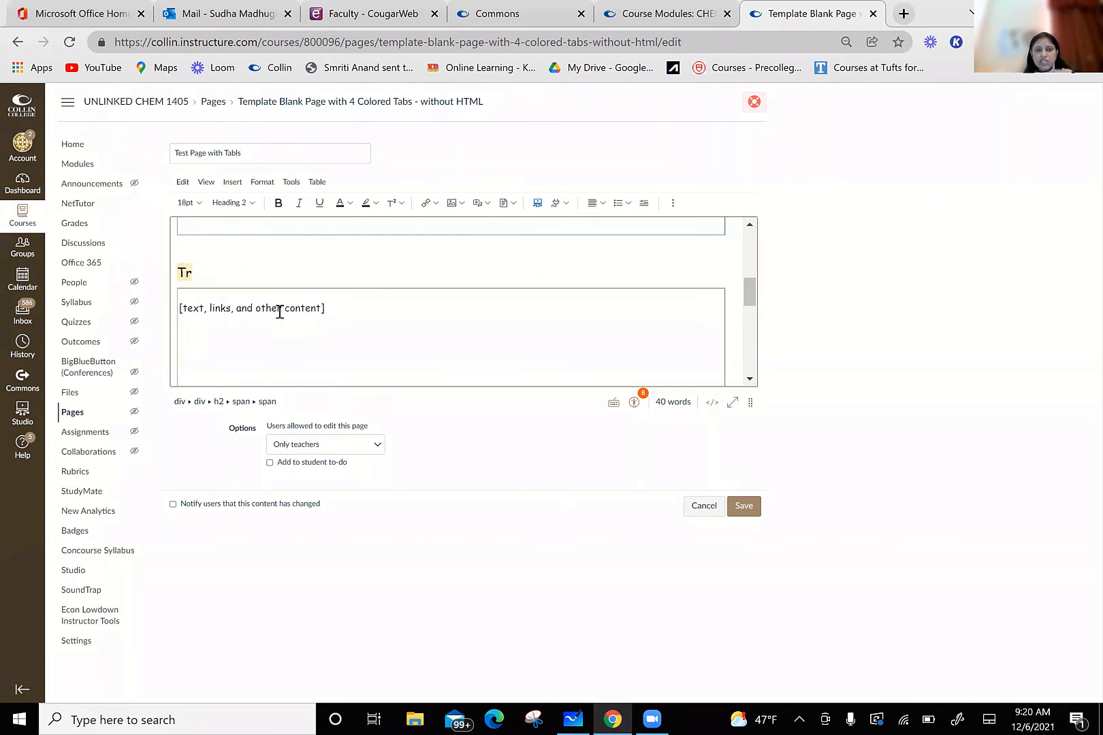
text(Instructor)
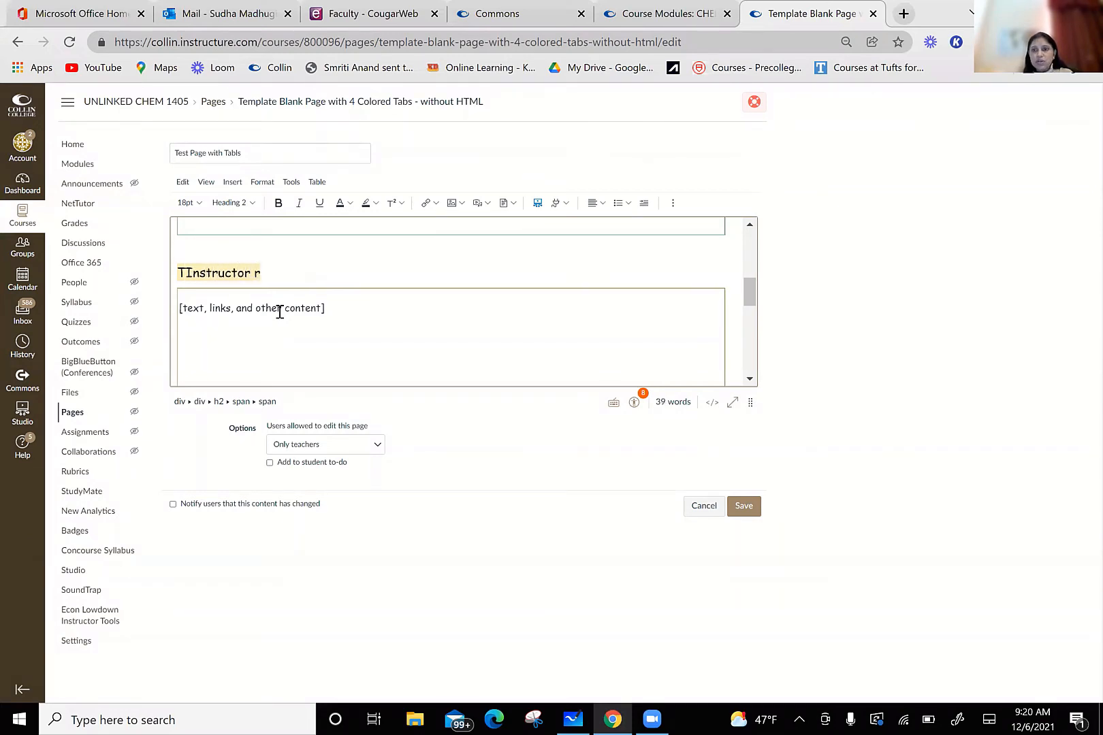
text( Videos)
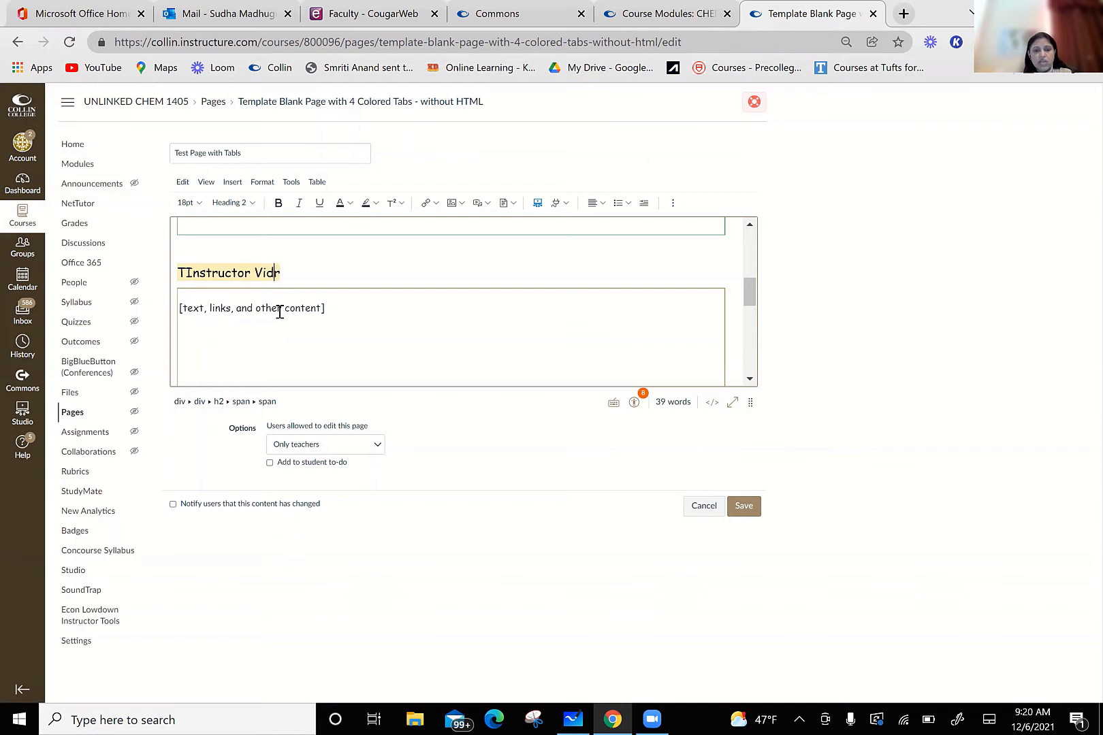
key(Delete)
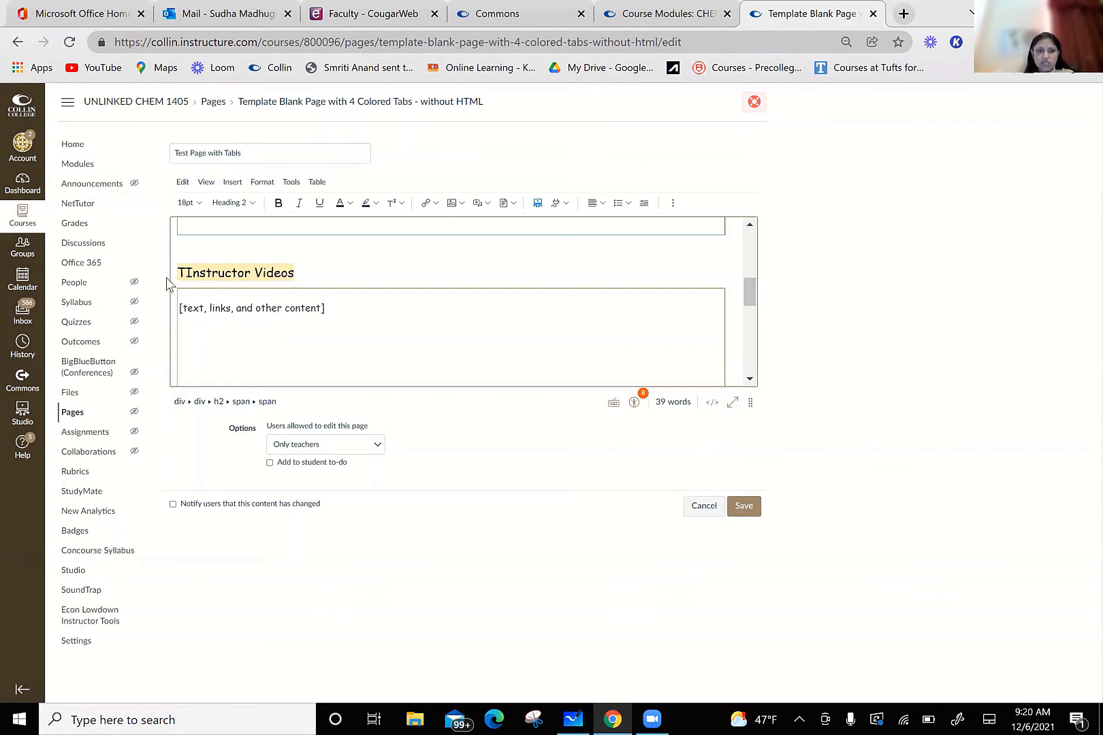
key(BackSpace)
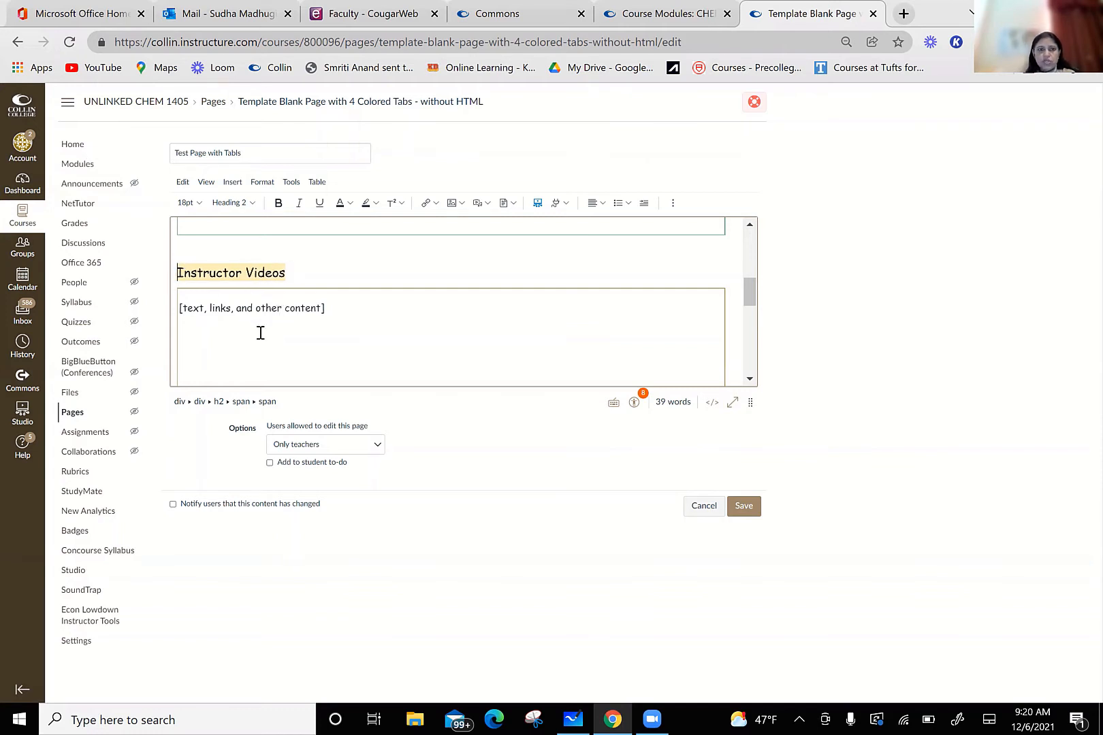
Step: Save the edited page and display the content of its "Instuctor Videos" tab
click(347, 341)
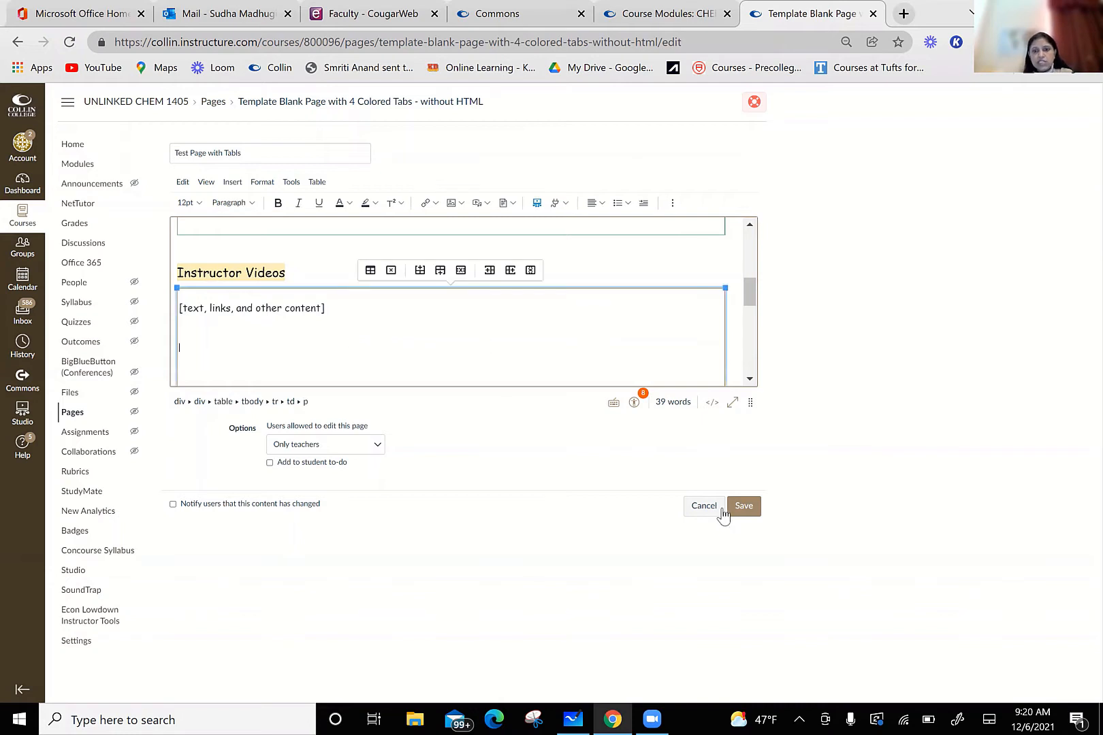
click(753, 511)
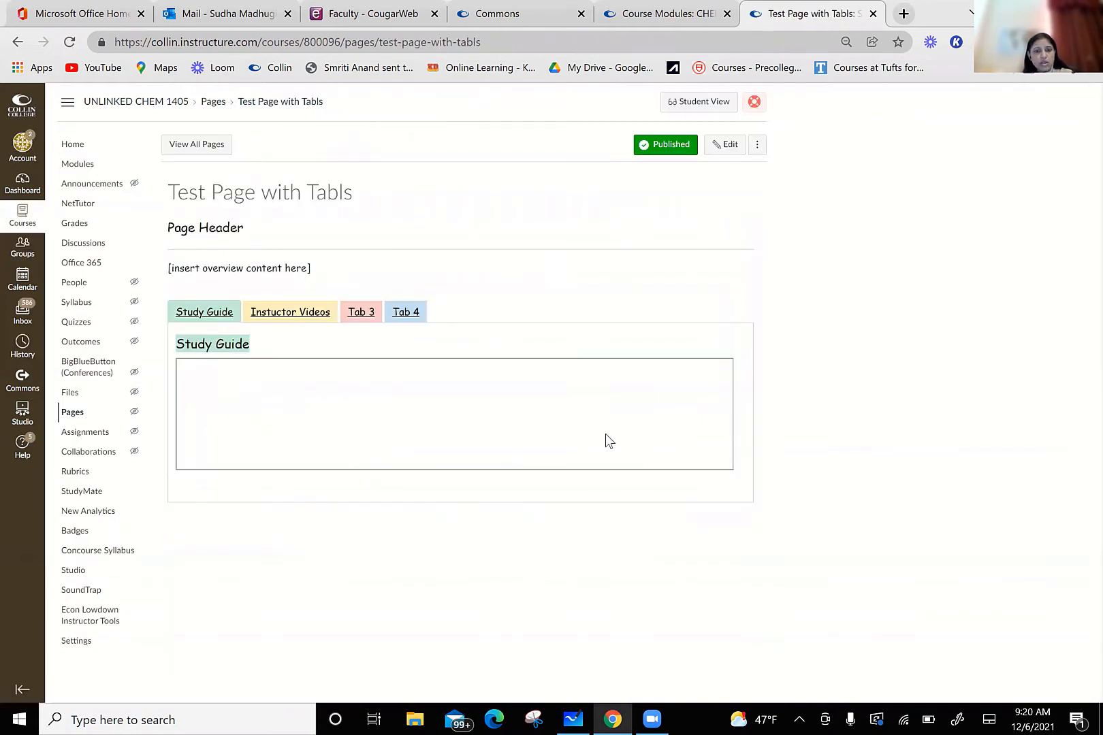
click(297, 316)
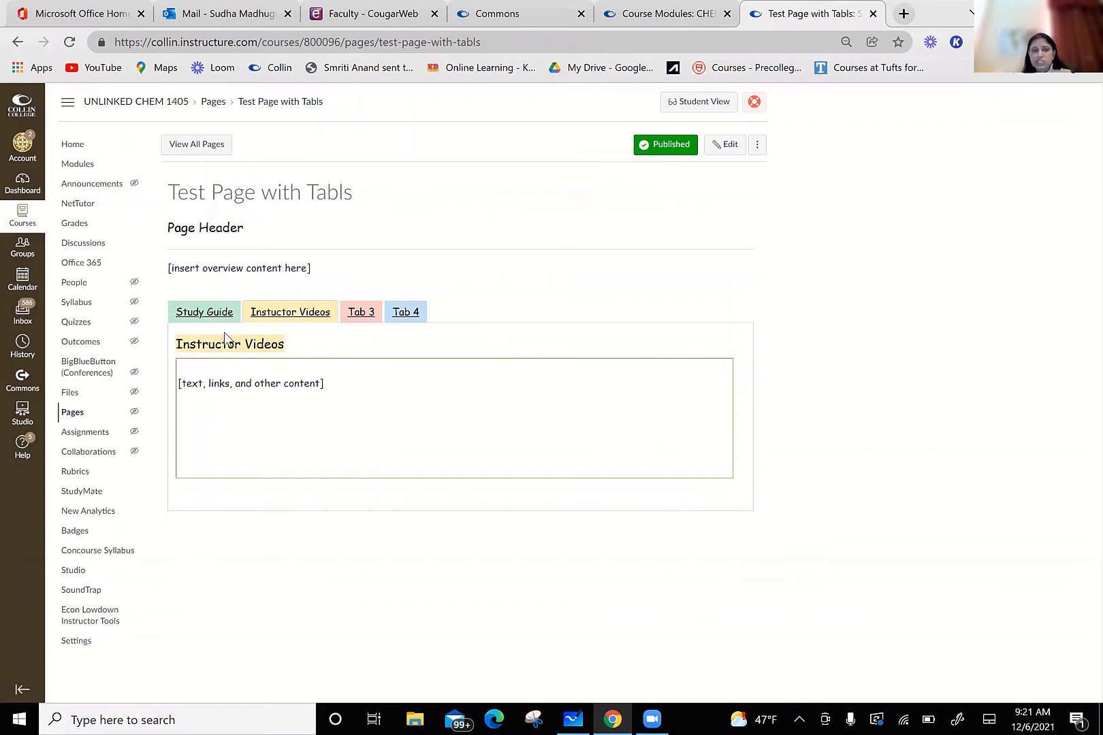
Step: Show the test page's Study Guide tab, and open the CHEM 1411 Chapter 9 page from Unit #4 to examine its study guide
click(210, 314)
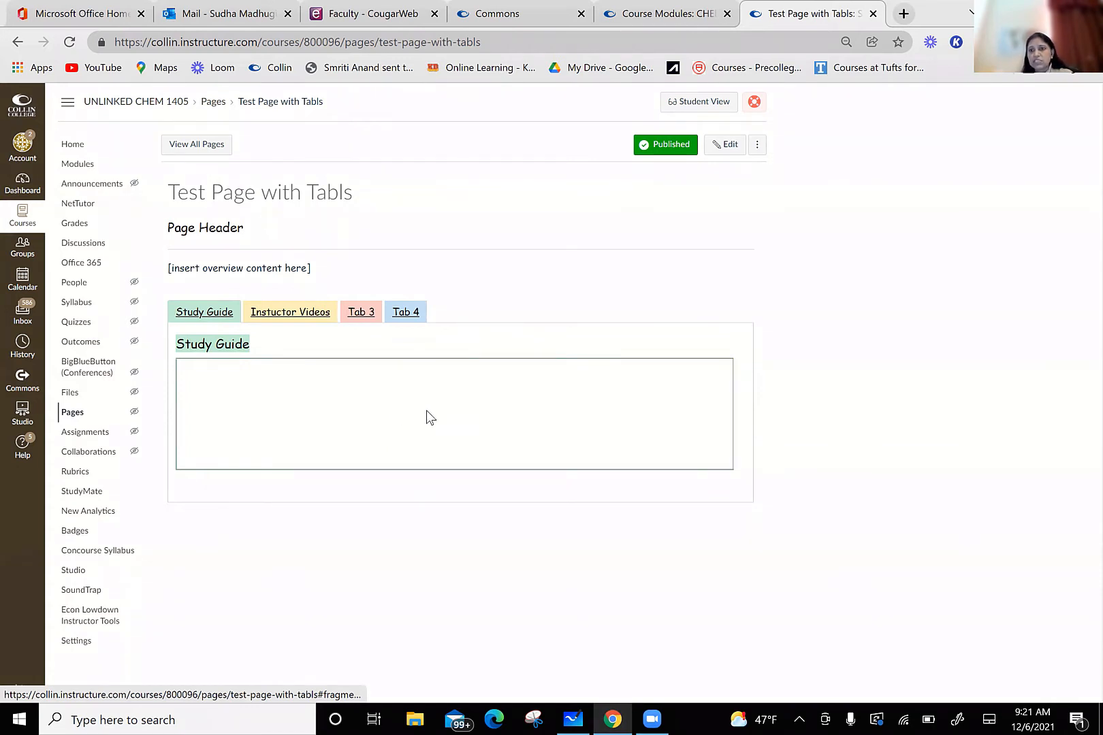
click(686, 9)
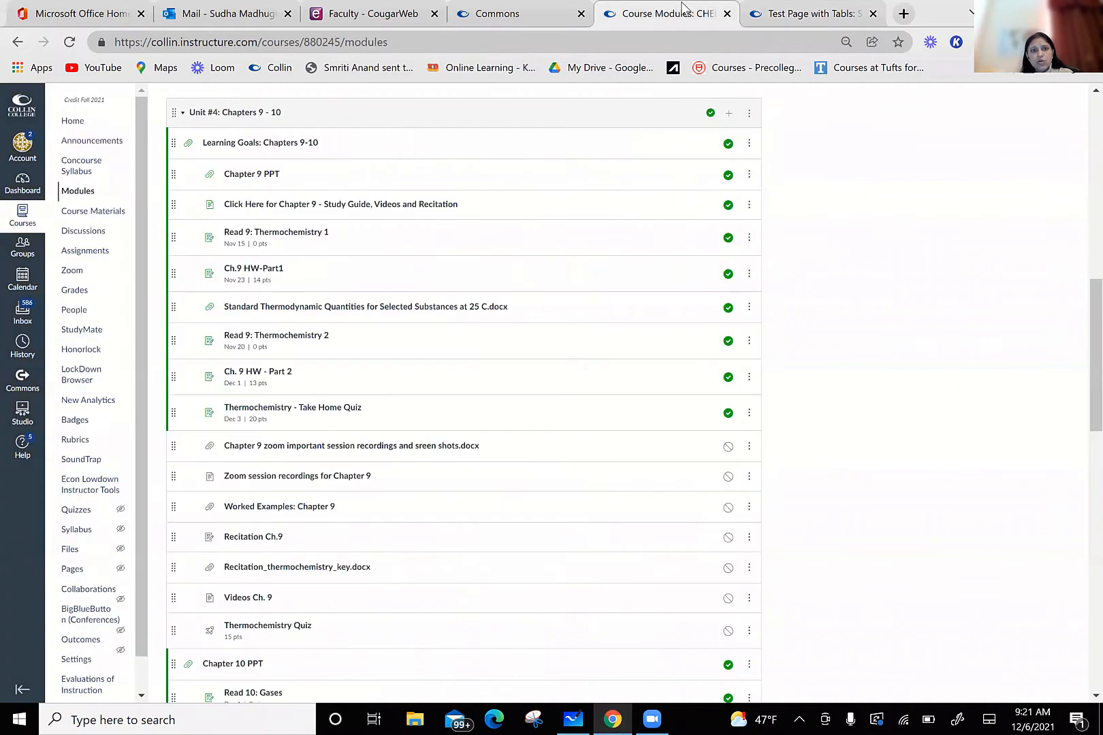
click(437, 206)
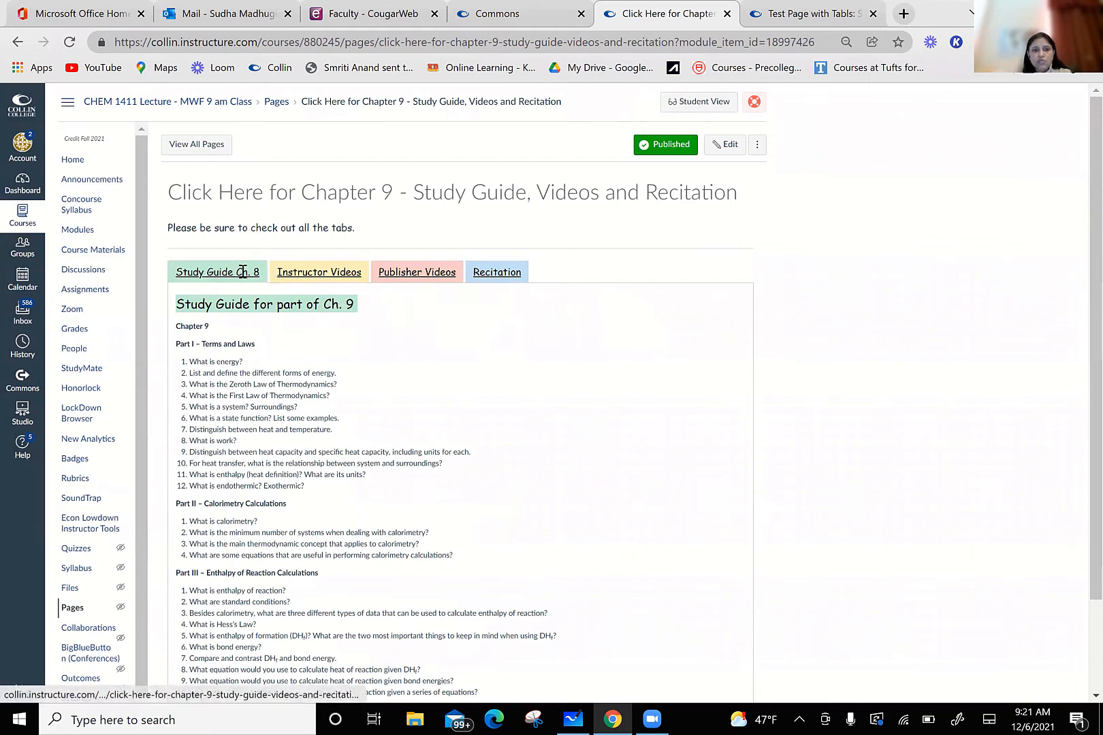
scroll(407, 505, down, 2)
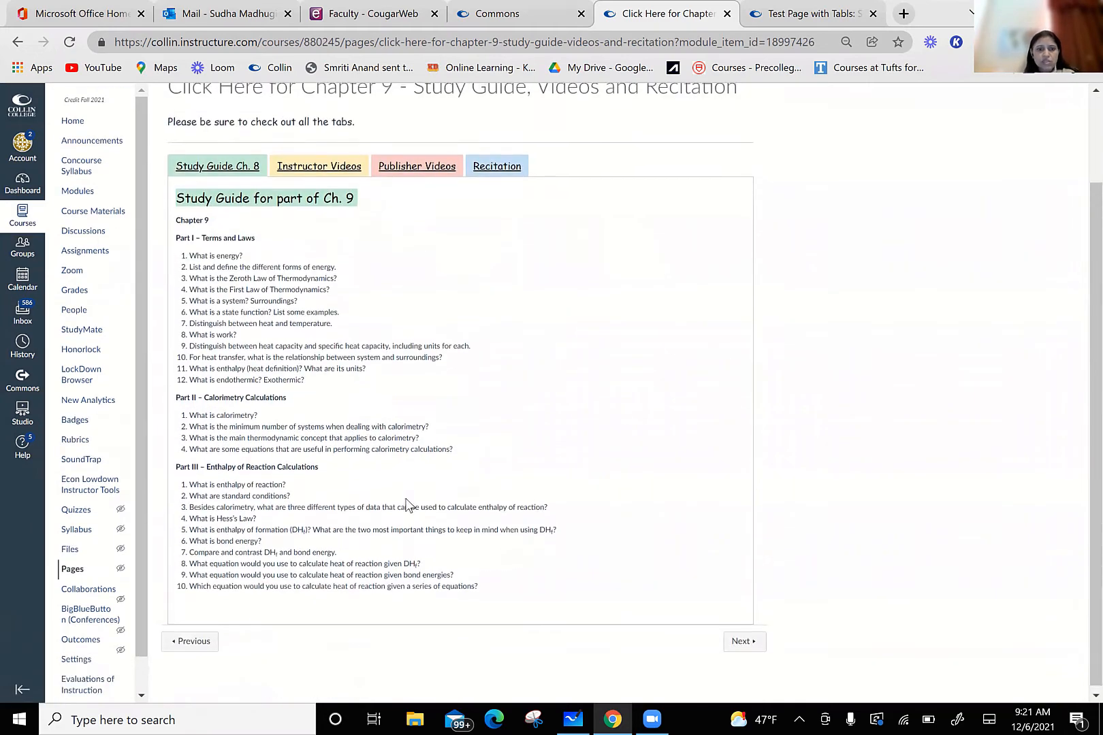
scroll(407, 505, up, 2)
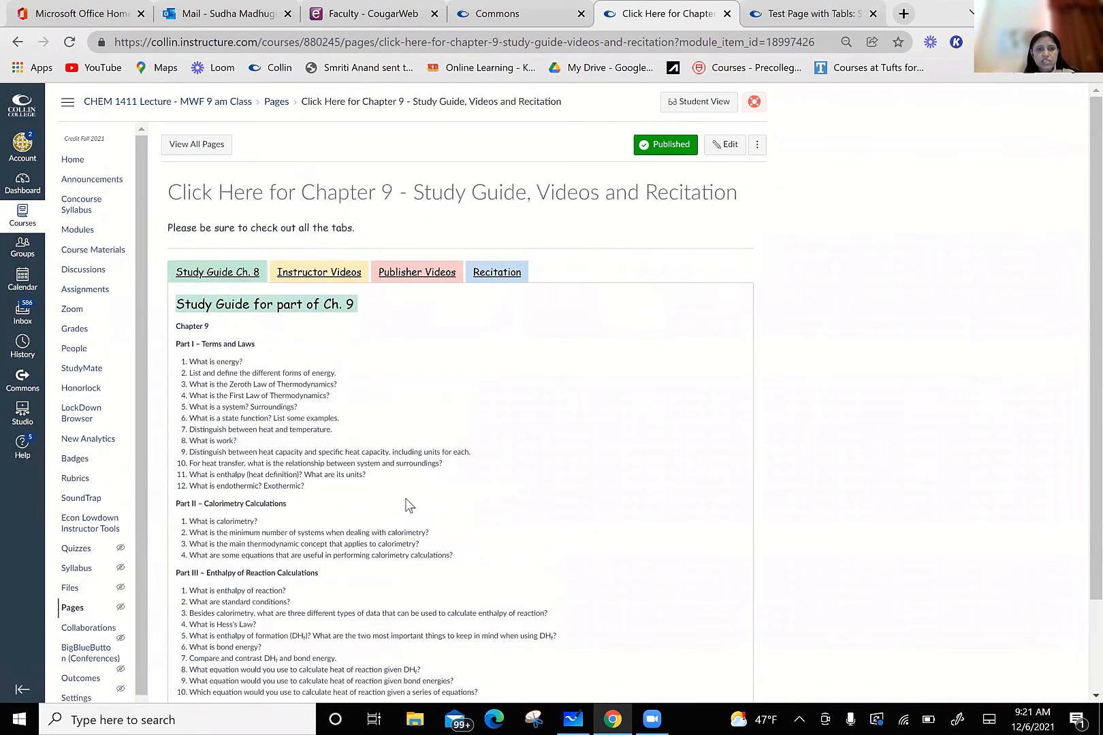
Step: Examine the content of the Instructor Videos, Publisher Videos and Recitation tabs on the Chapter 9 page
click(316, 276)
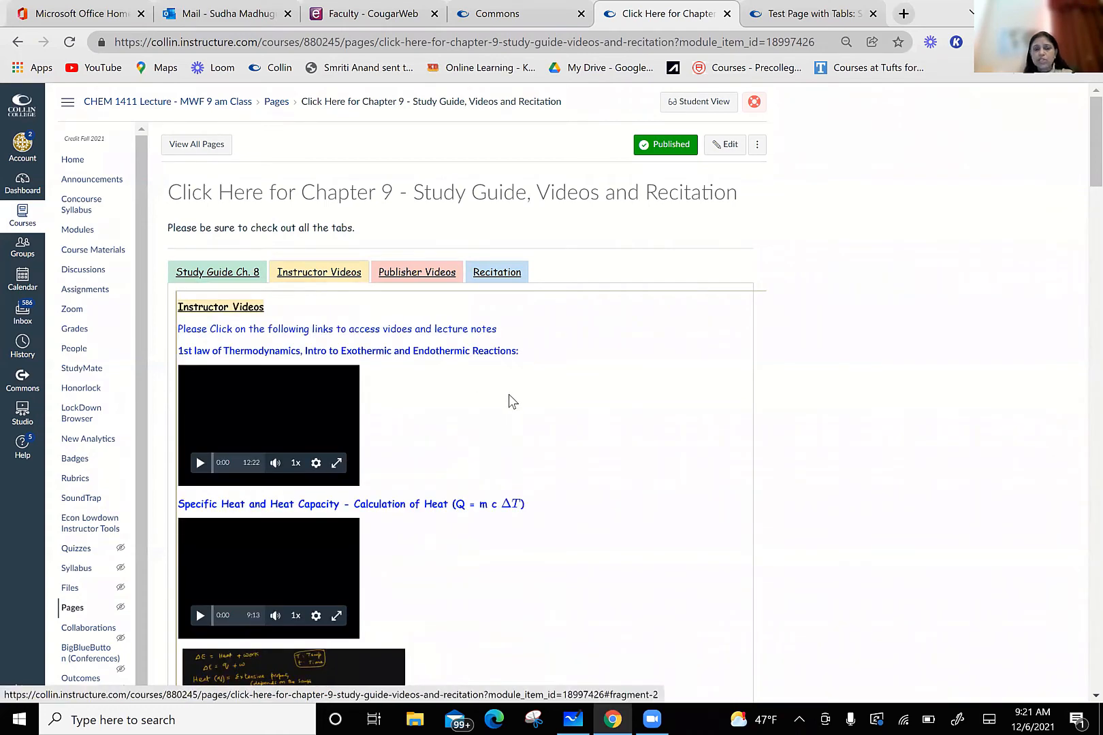
scroll(509, 400, down, 2)
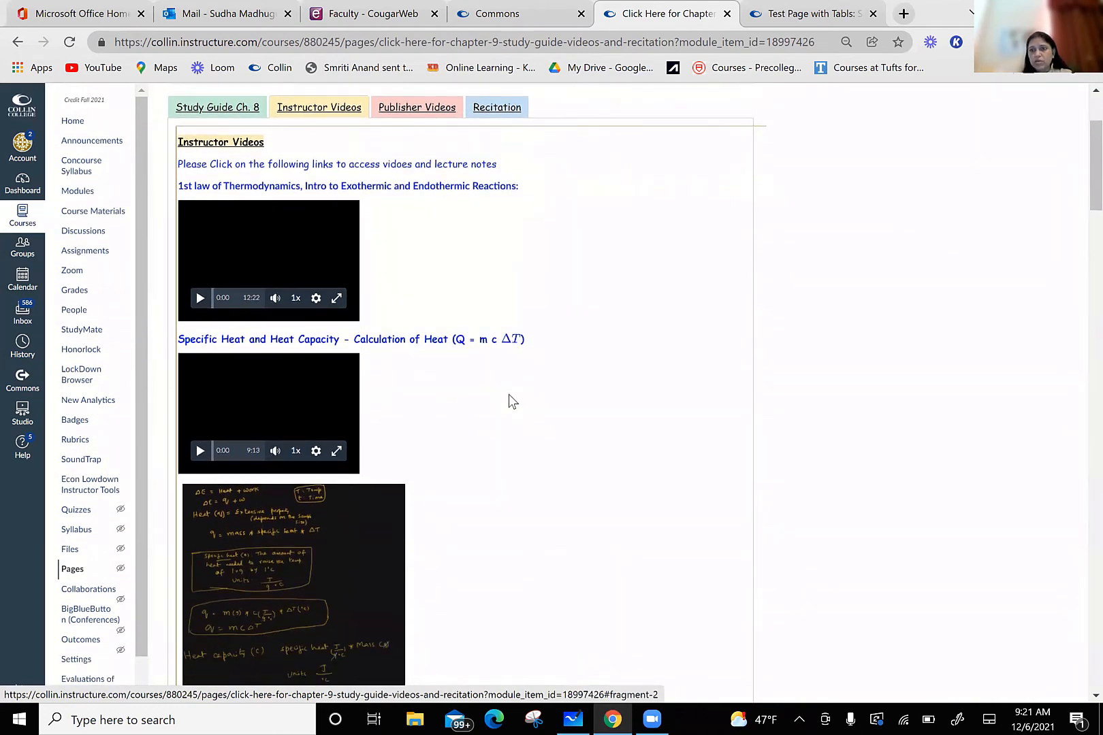
scroll(509, 395, down, 2)
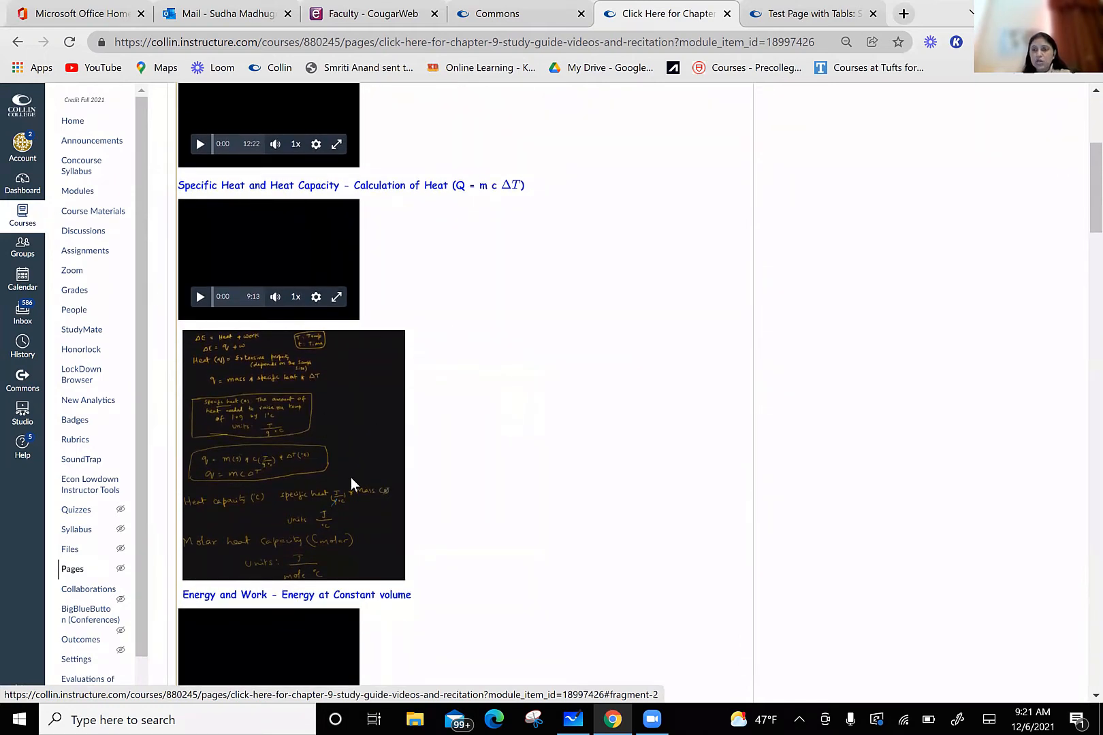
scroll(368, 487, down, 3)
scroll(368, 488, down, 7)
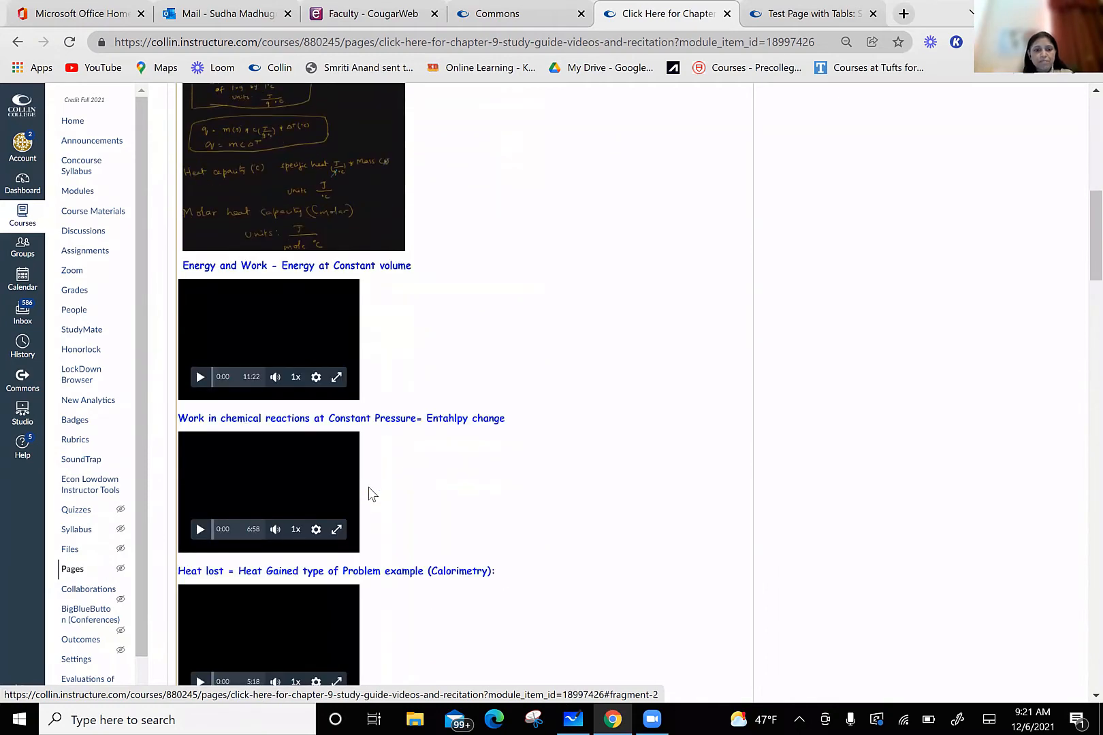
scroll(368, 488, down, 10)
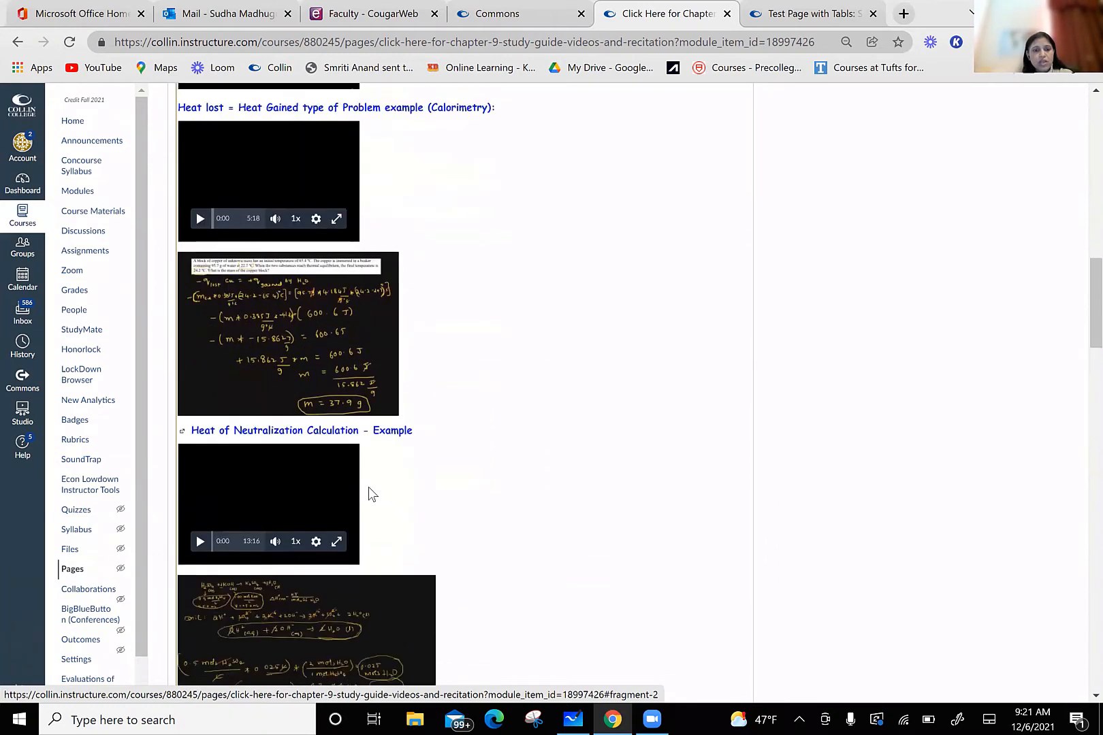
scroll(369, 489, down, 4)
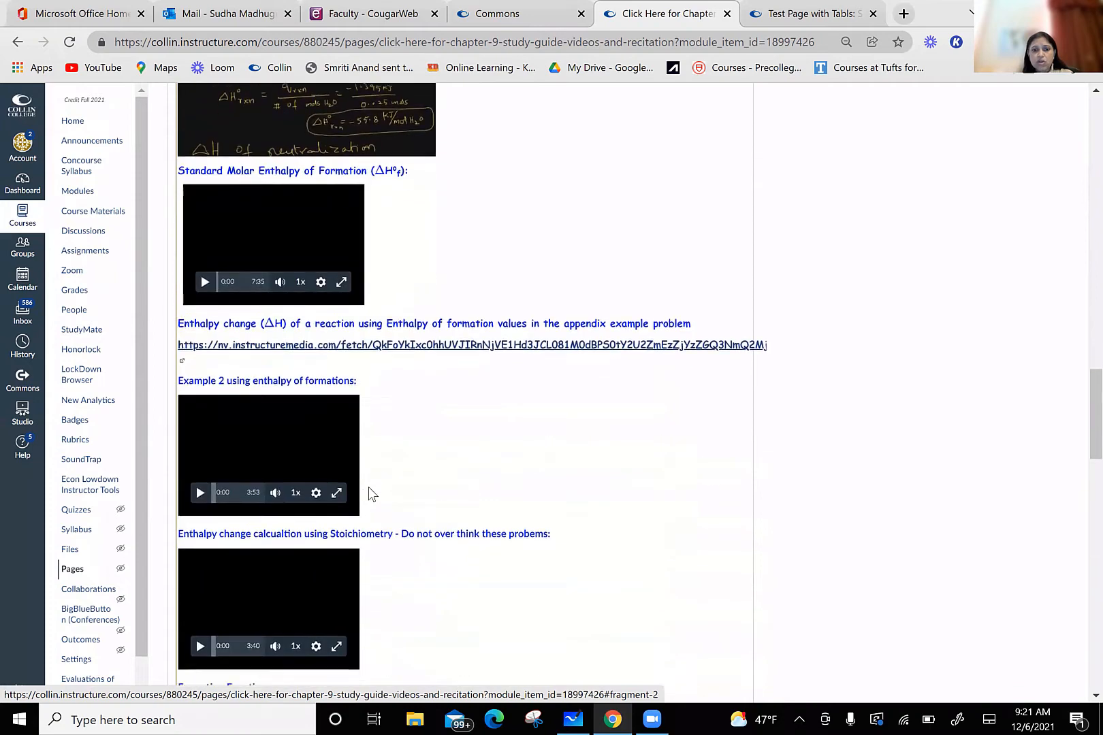
scroll(369, 489, up, 15)
scroll(367, 487, up, 10)
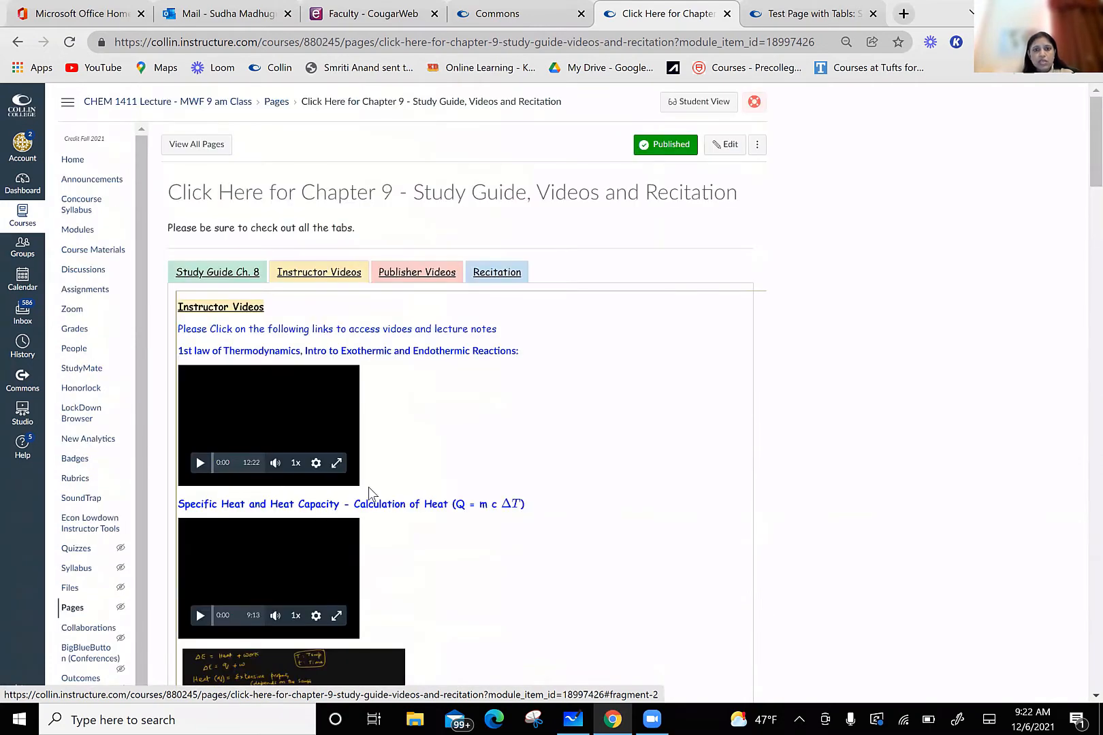
click(419, 274)
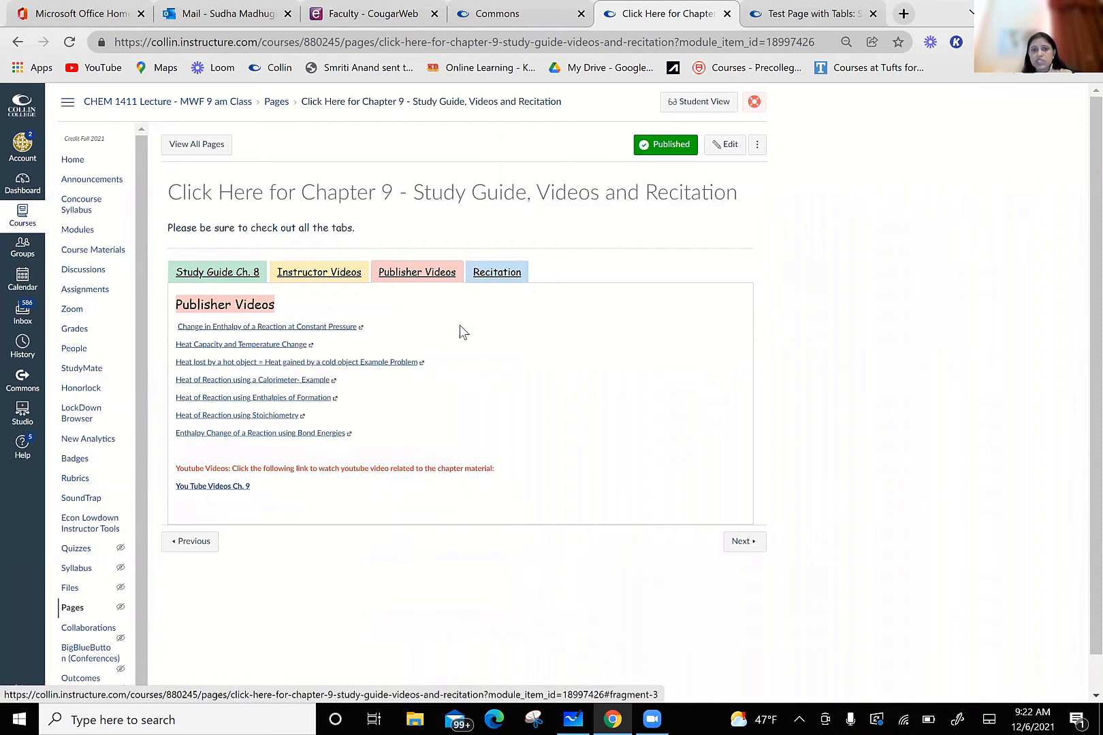
click(492, 276)
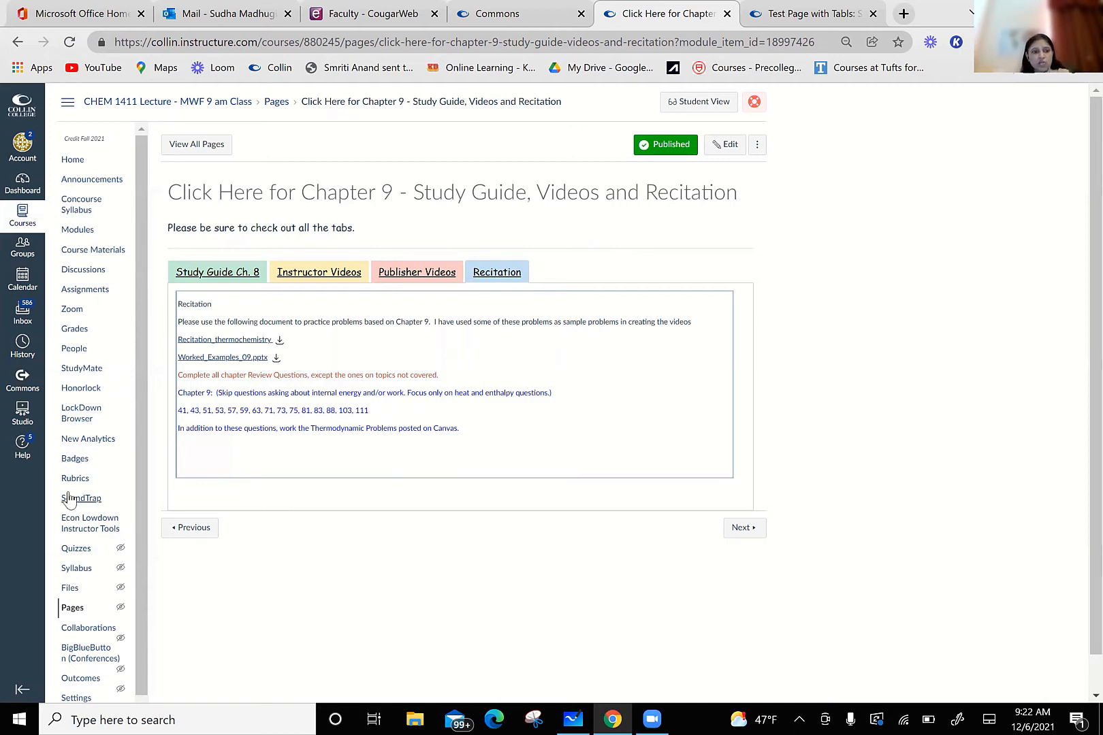
Step: List all pages of the CHEM 1411 course by ascending creation date and view the available actions for the Fall 2021 Office Hours page
click(80, 609)
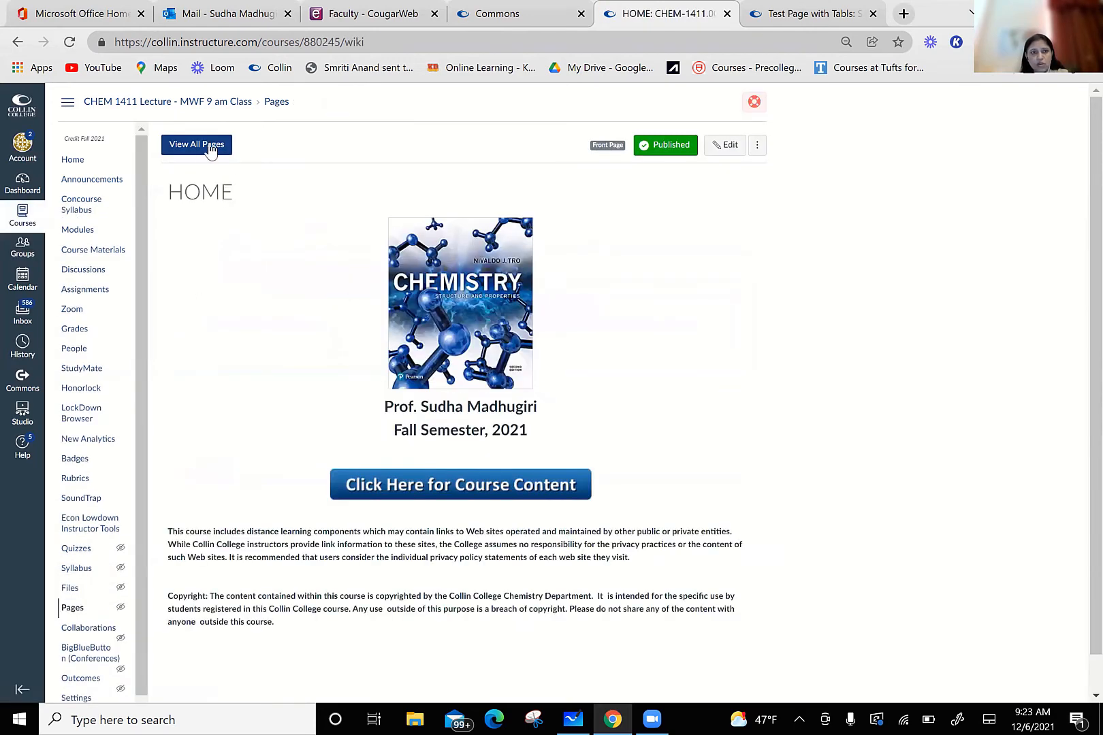
click(209, 147)
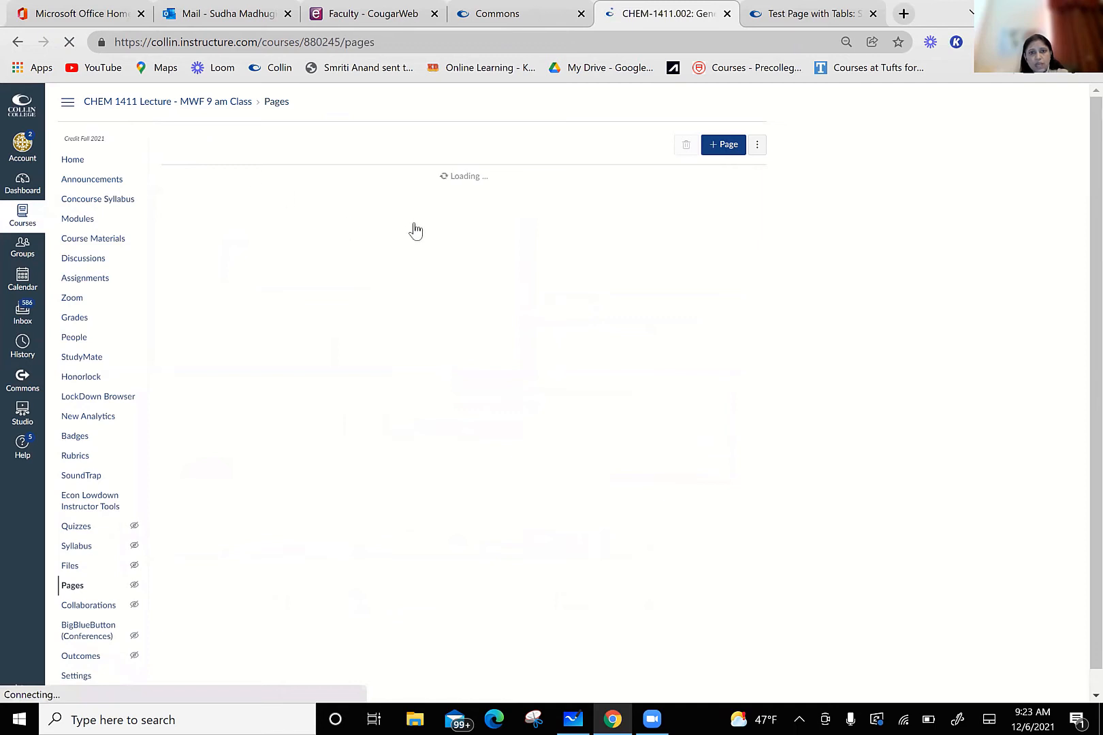
click(475, 176)
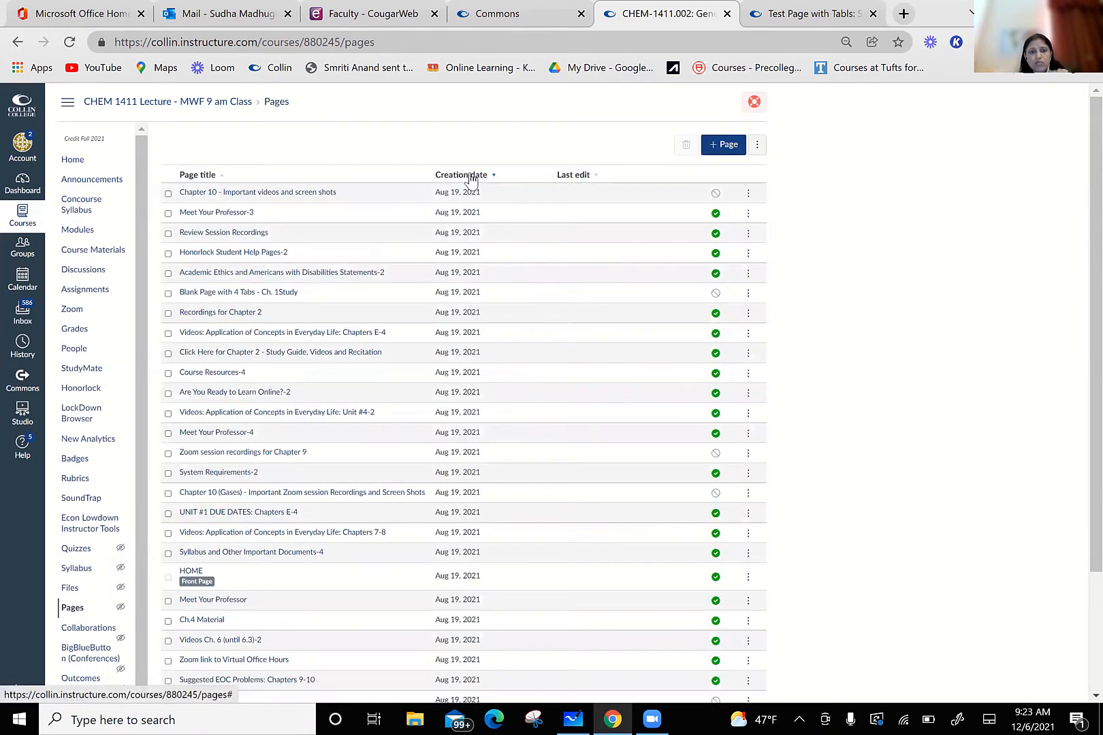
click(468, 176)
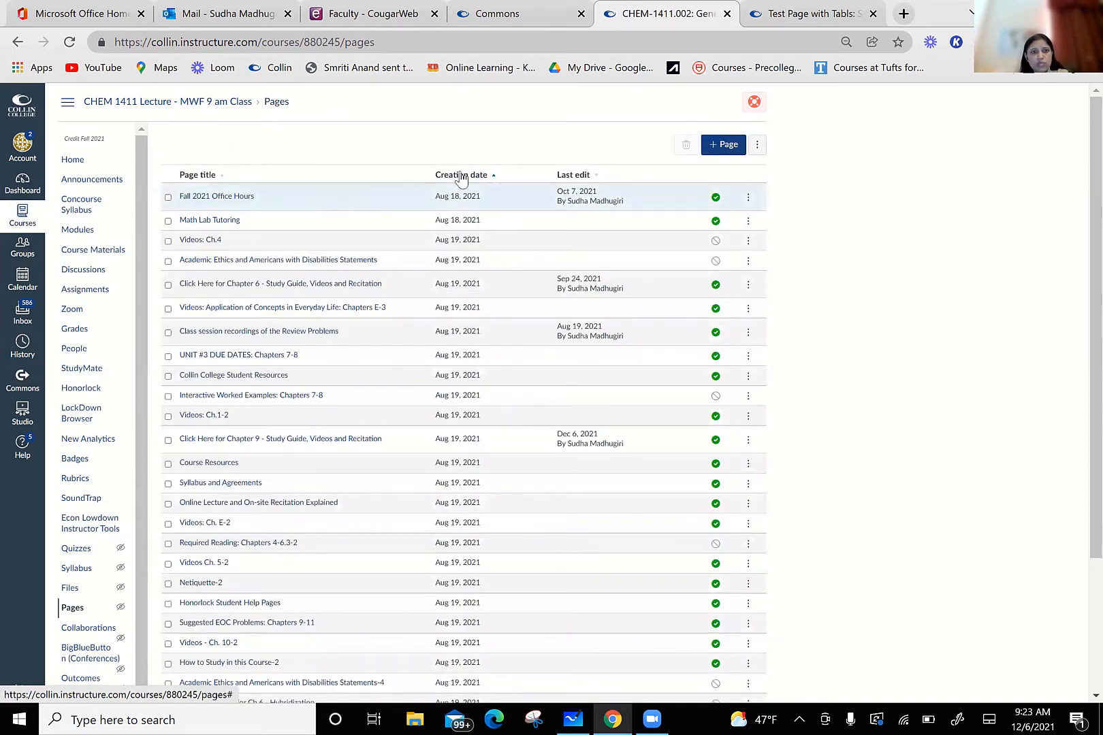
click(461, 177)
click(749, 203)
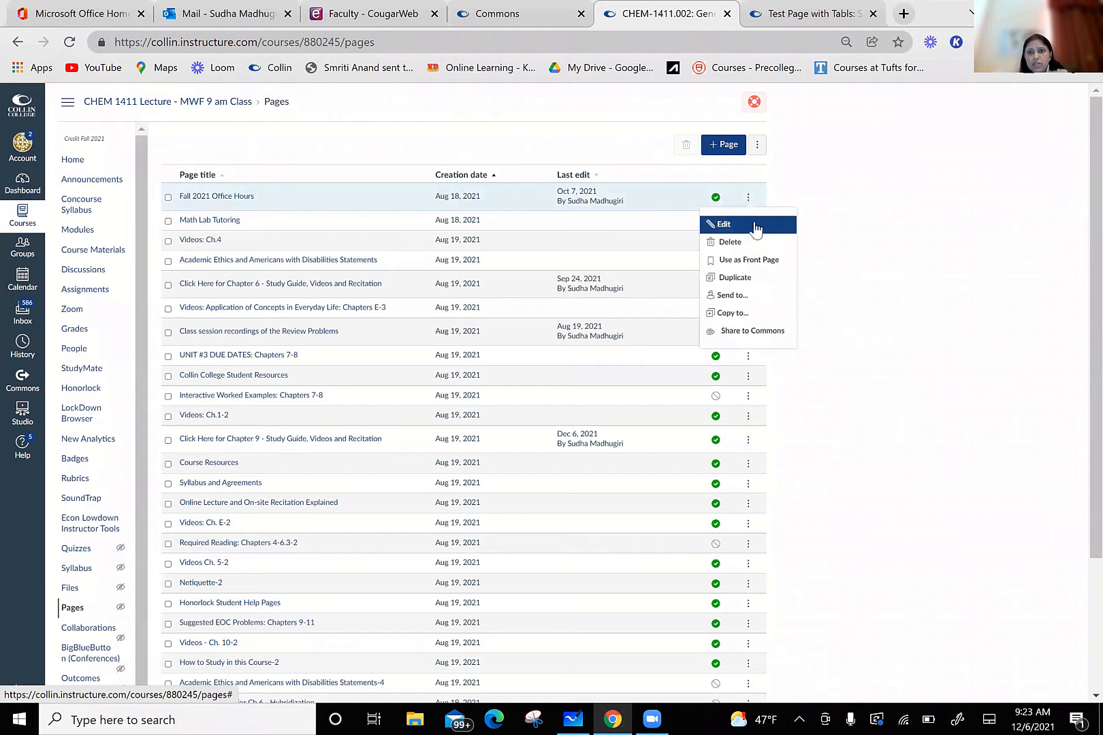
click(842, 249)
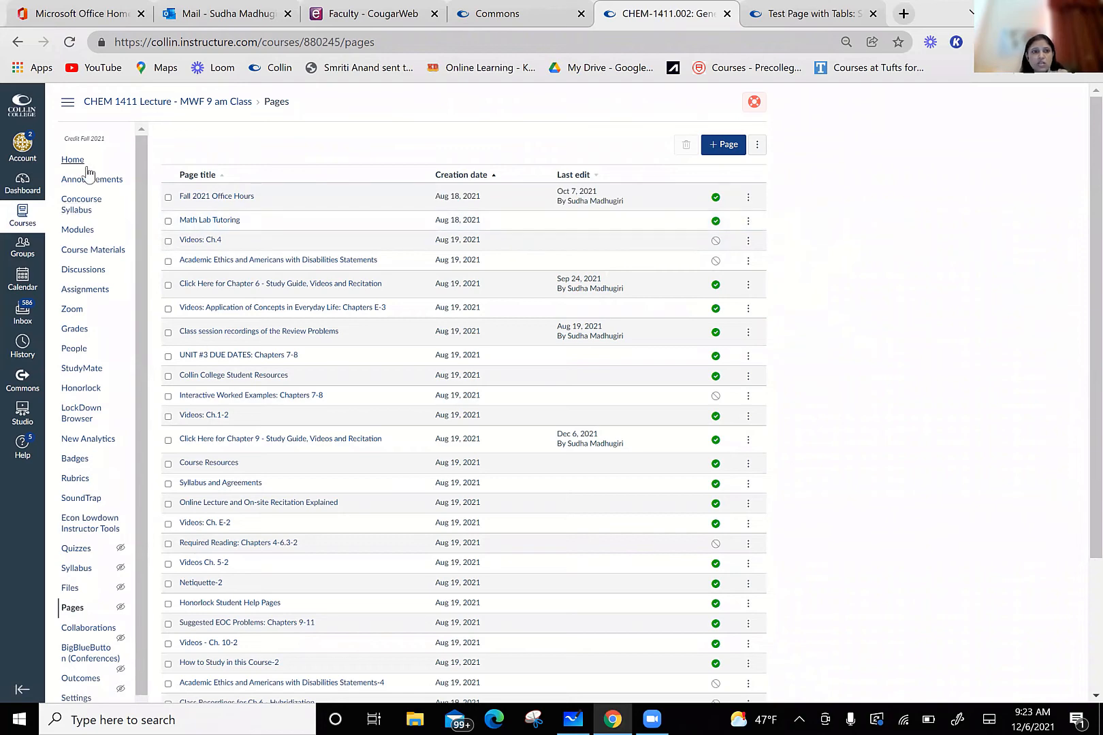
Step: Return to the CHEM 1411 modules and look through the Chapter 9 and Chapter 10 items of Unit #4
click(80, 231)
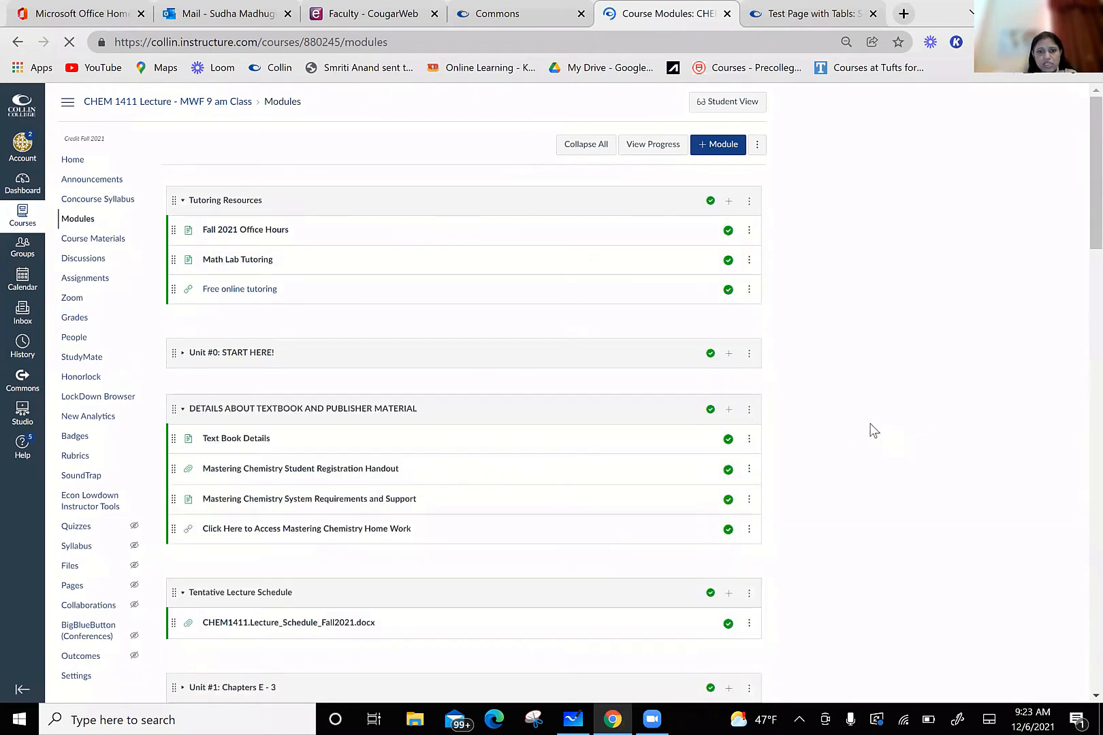
scroll(873, 430, down, 9)
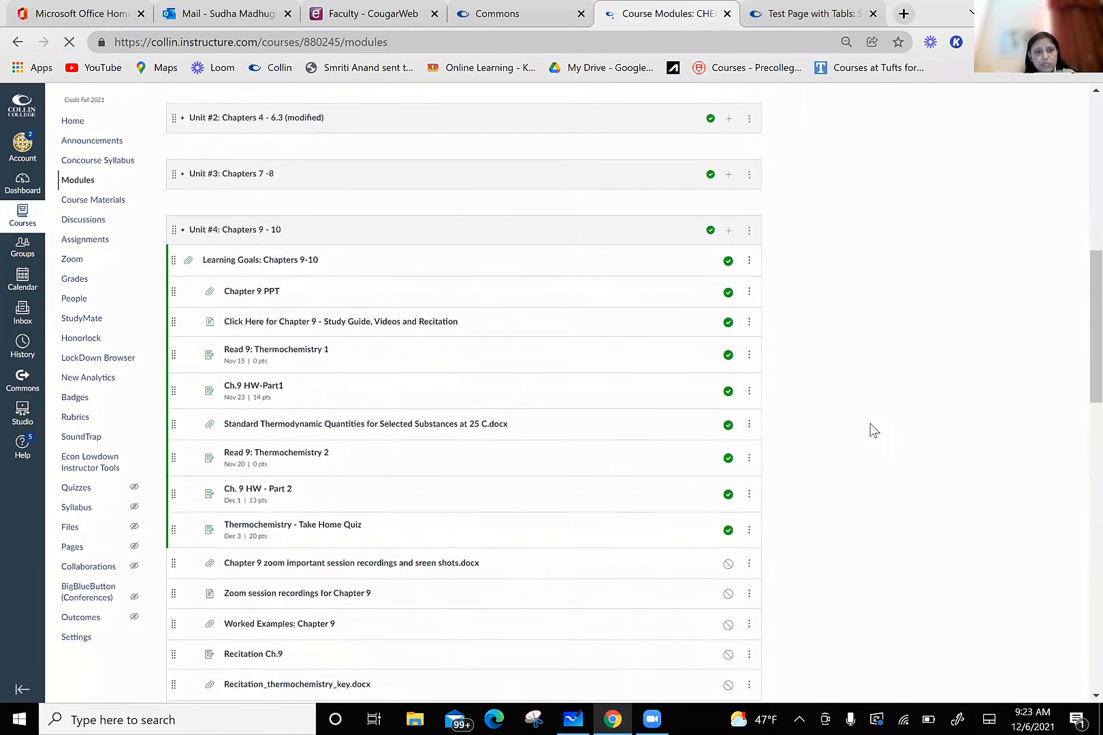
scroll(873, 430, down, 1)
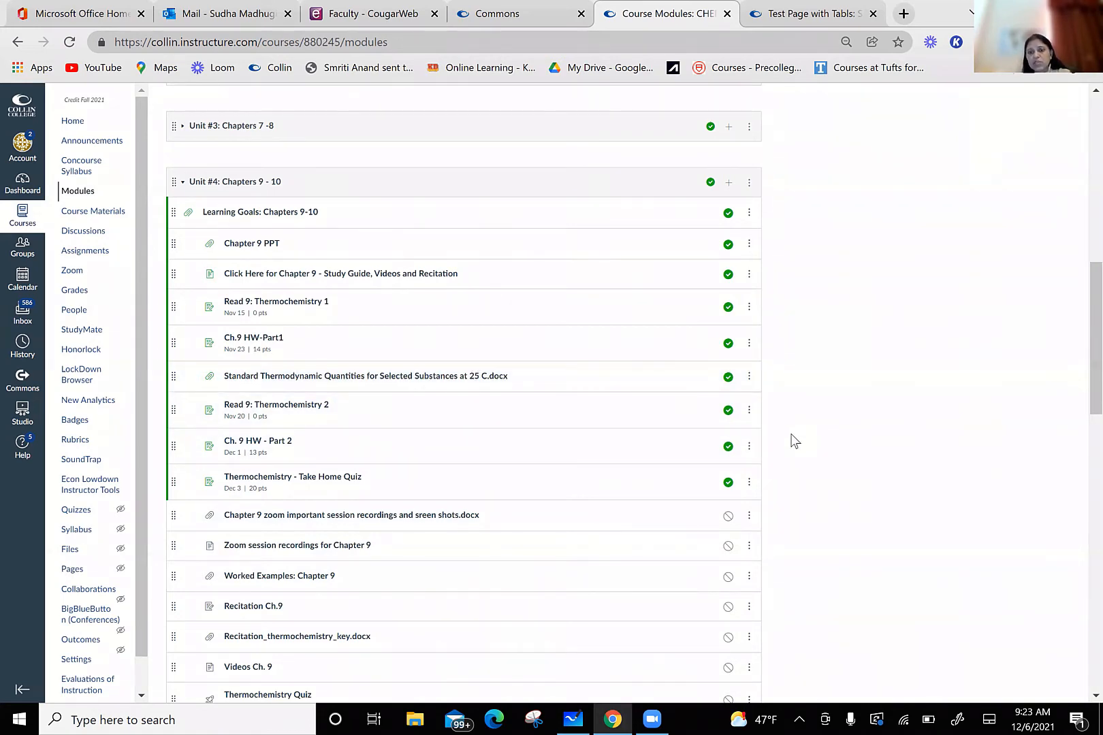
scroll(806, 463, down, 6)
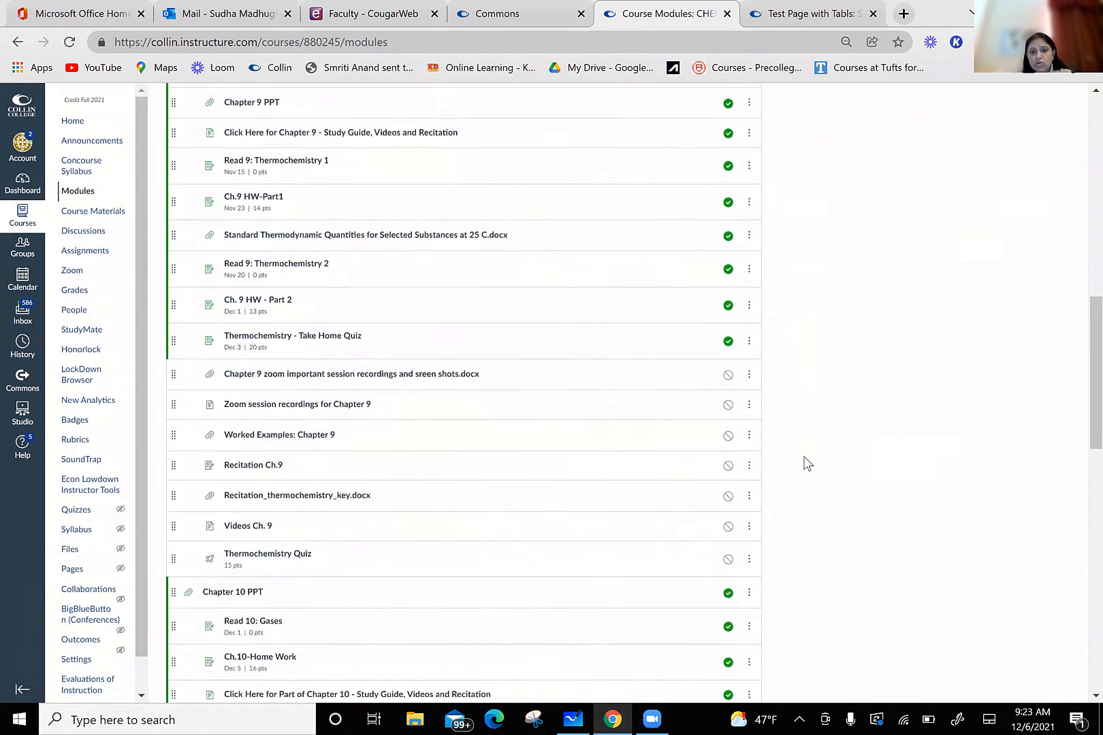
scroll(806, 464, down, 6)
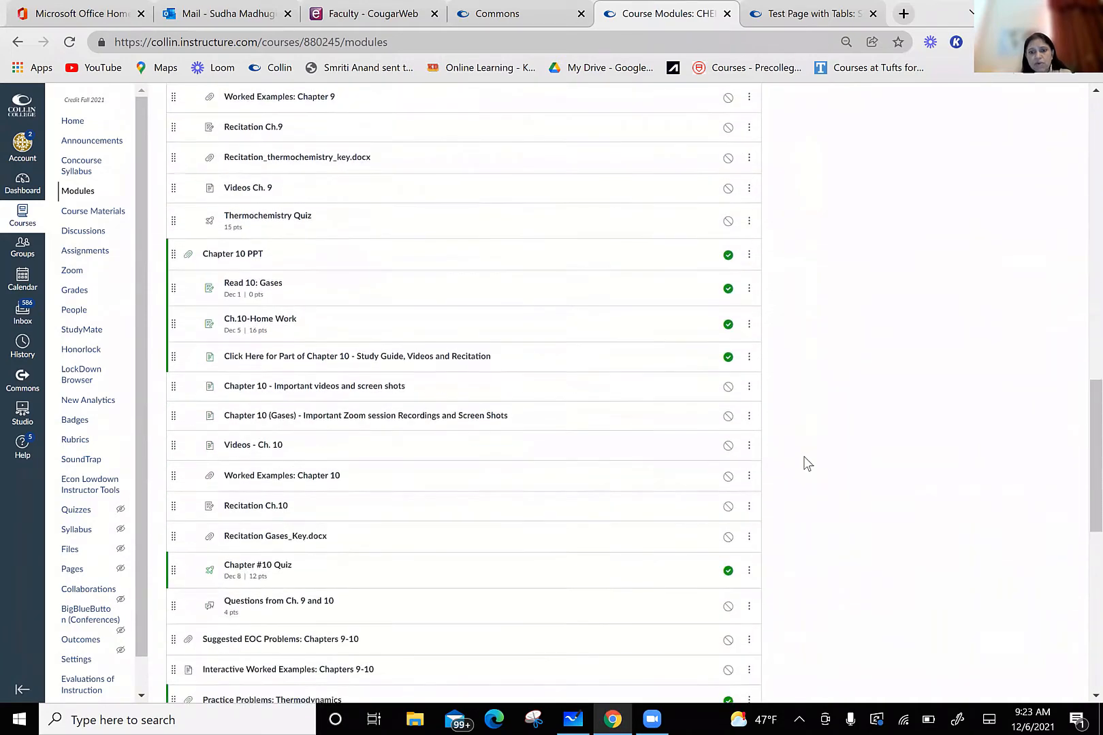
scroll(806, 464, up, 6)
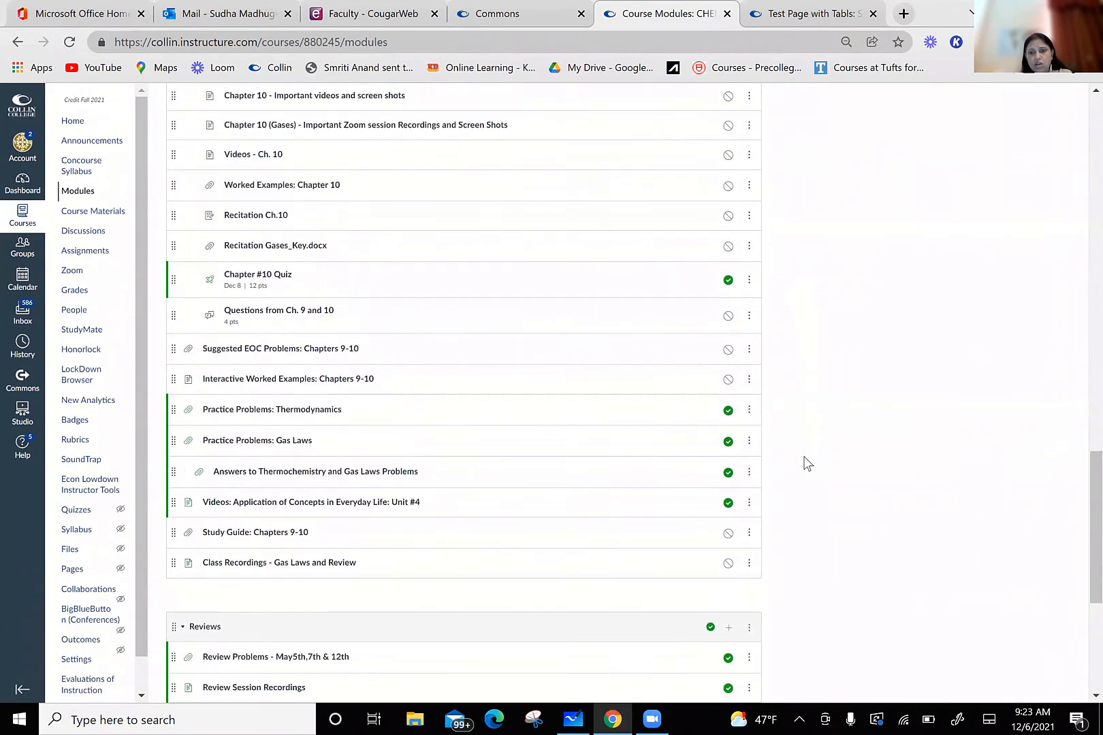
scroll(807, 464, up, 15)
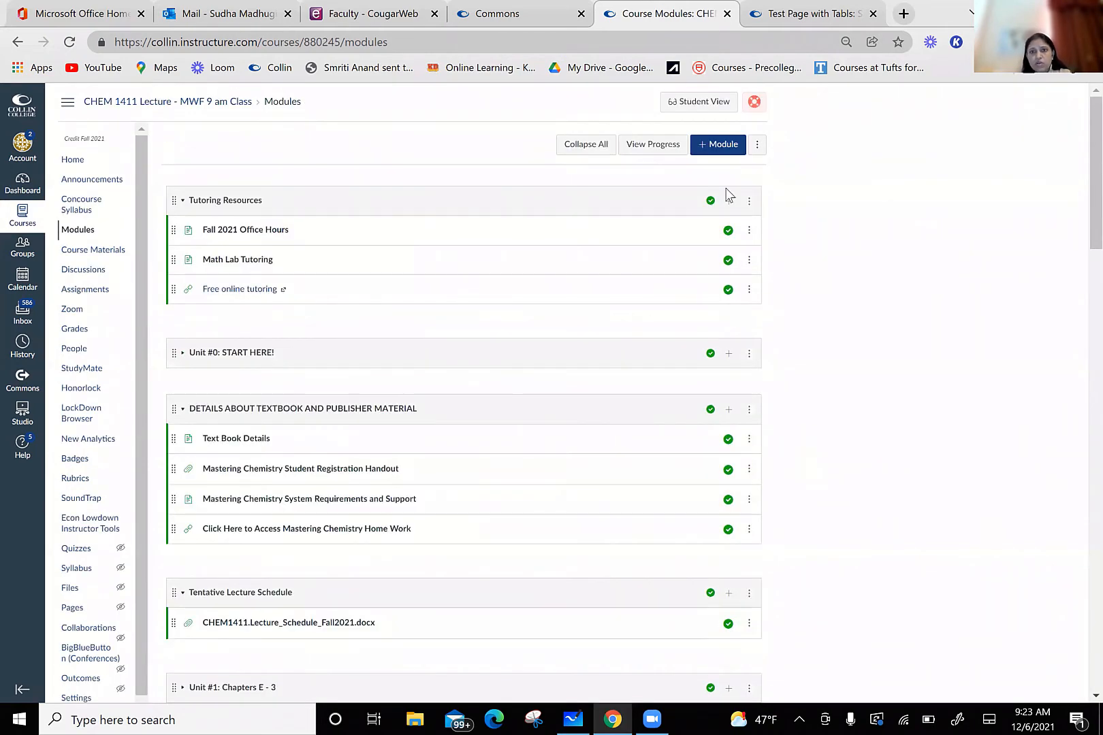
Step: View the modules as a student, open the first "Click Here for Part of Chapter 8" page in Unit #3, and return to the modules
click(697, 103)
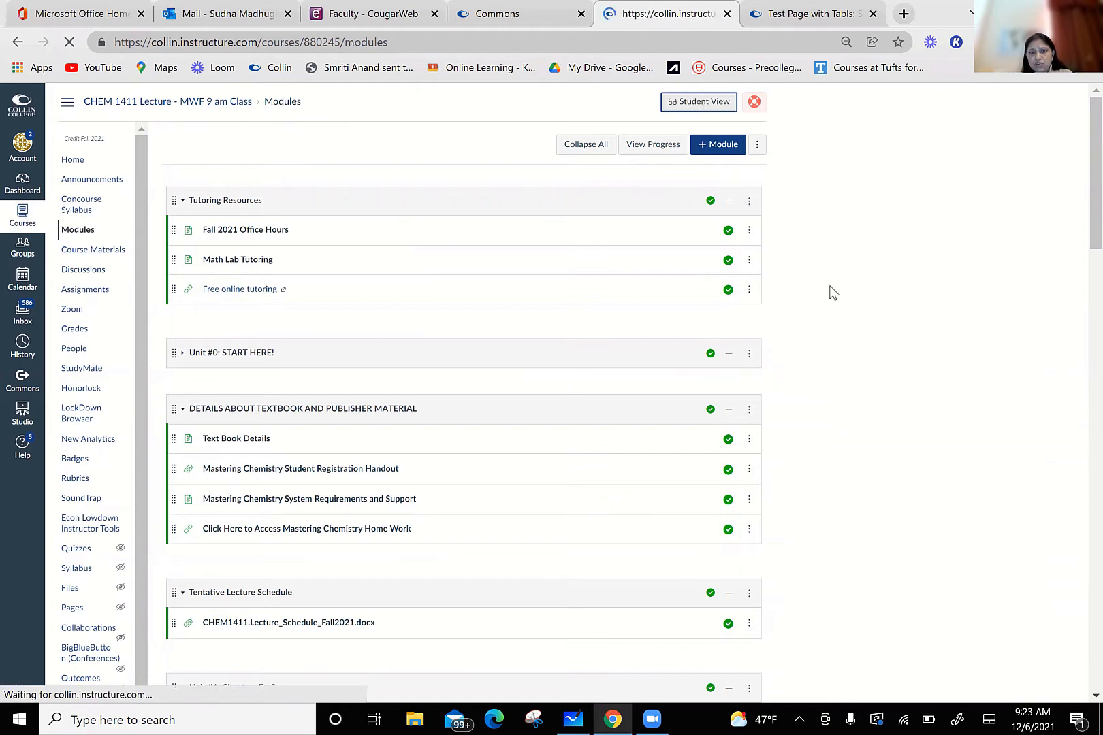
scroll(826, 308, down, 10)
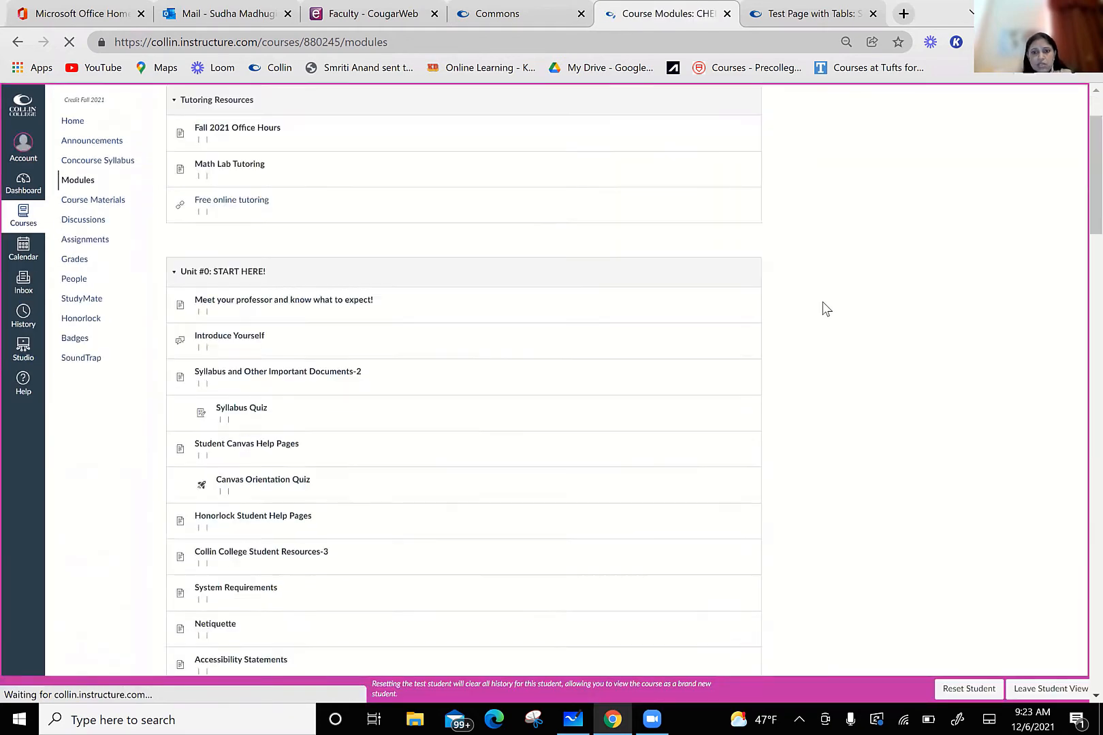
scroll(826, 308, down, 8)
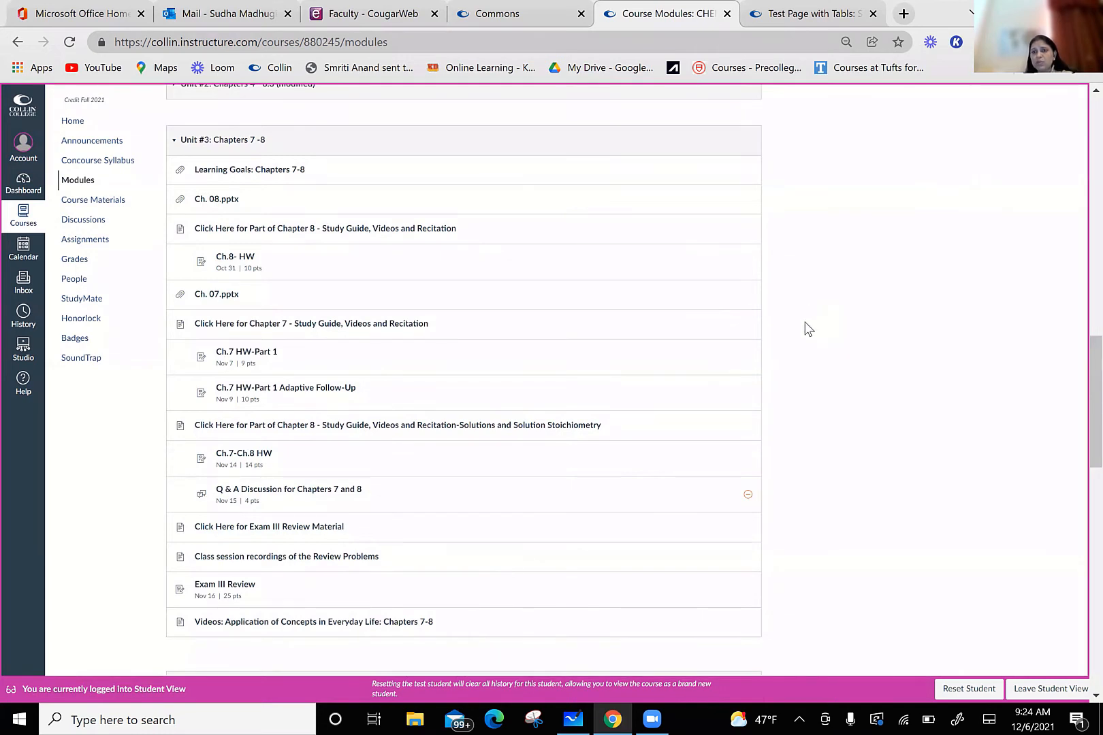
click(354, 235)
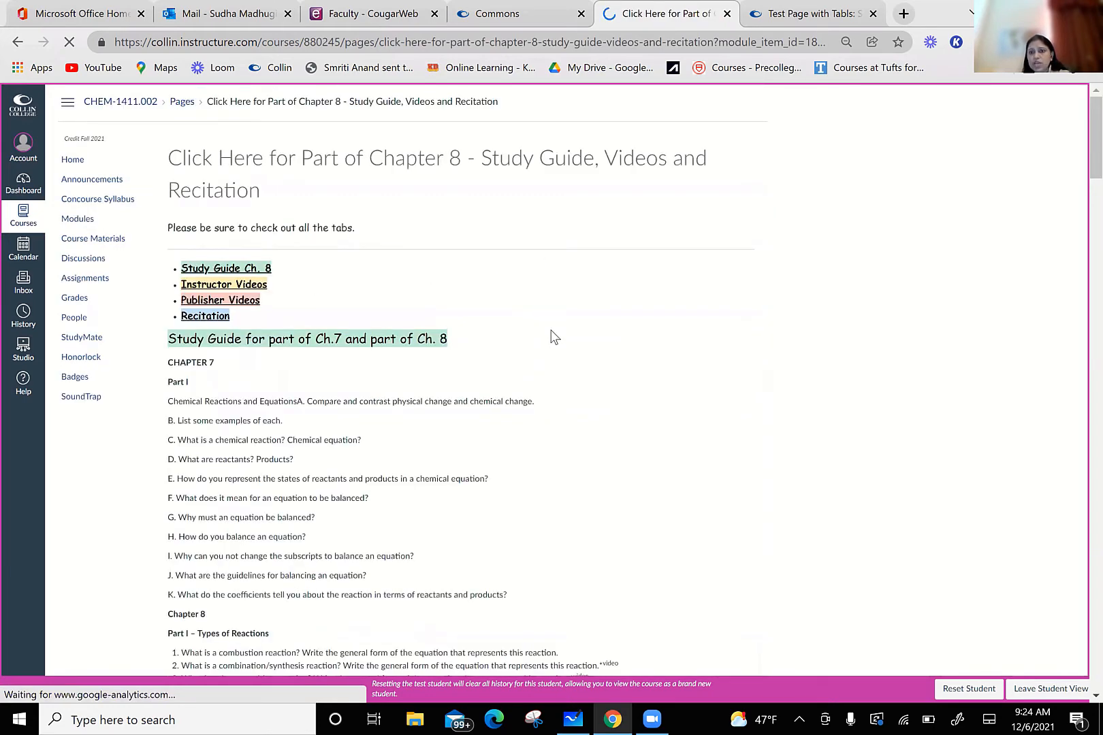
click(77, 222)
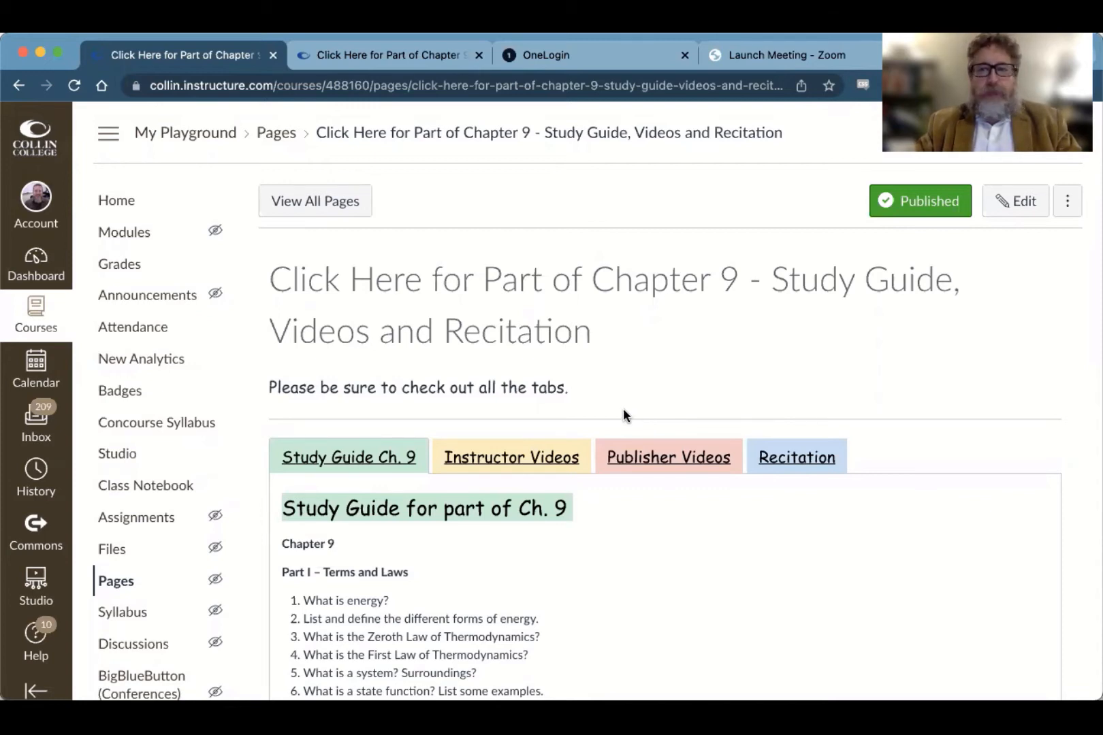
scroll(663, 538, down, 1)
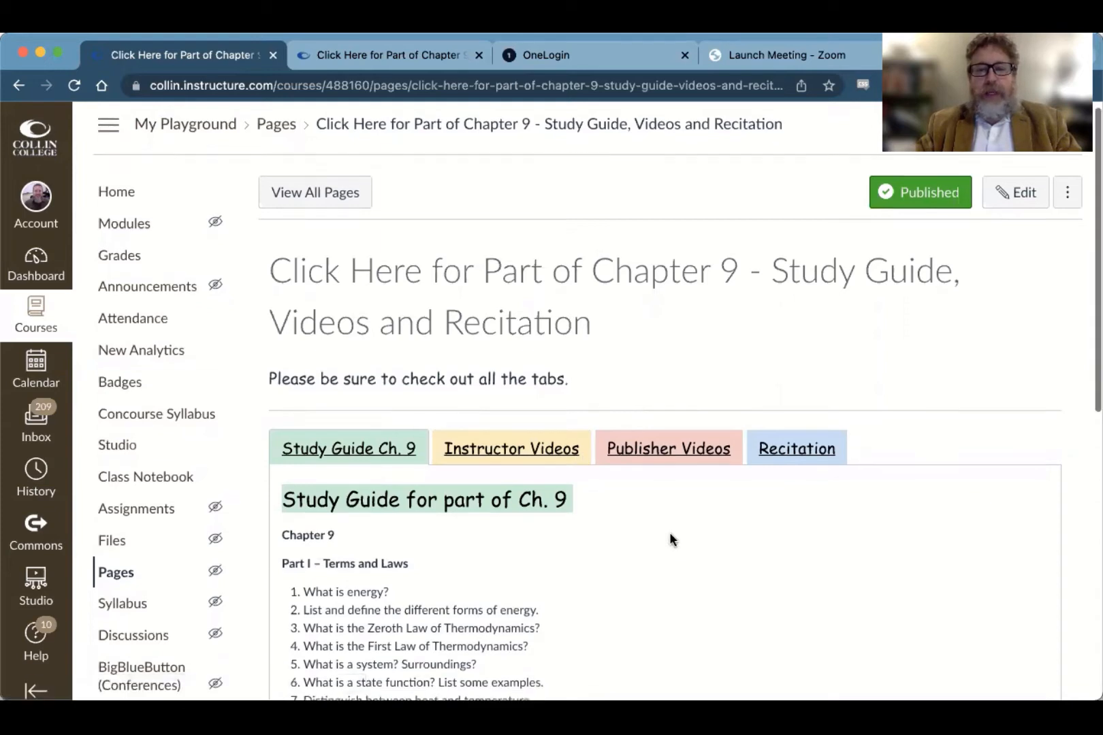
scroll(669, 532, down, 3)
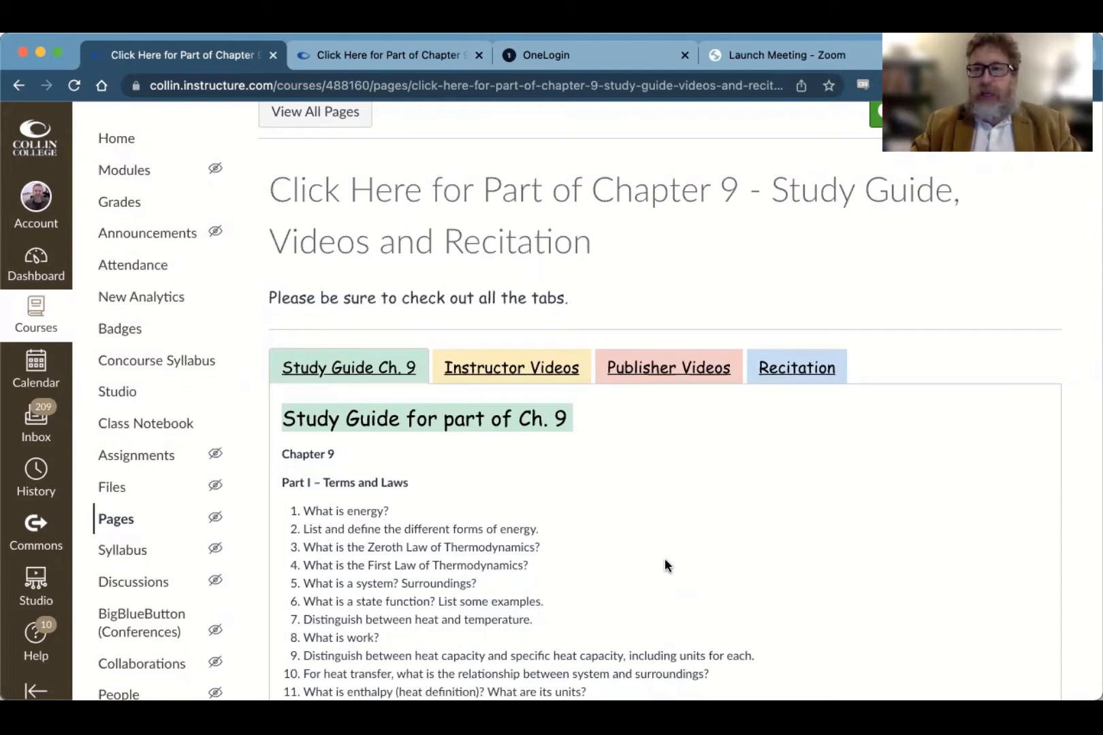
Step: Open the Chapter 9 study guide page for editing and show its content as raw HTML
scroll(712, 484, up, 3)
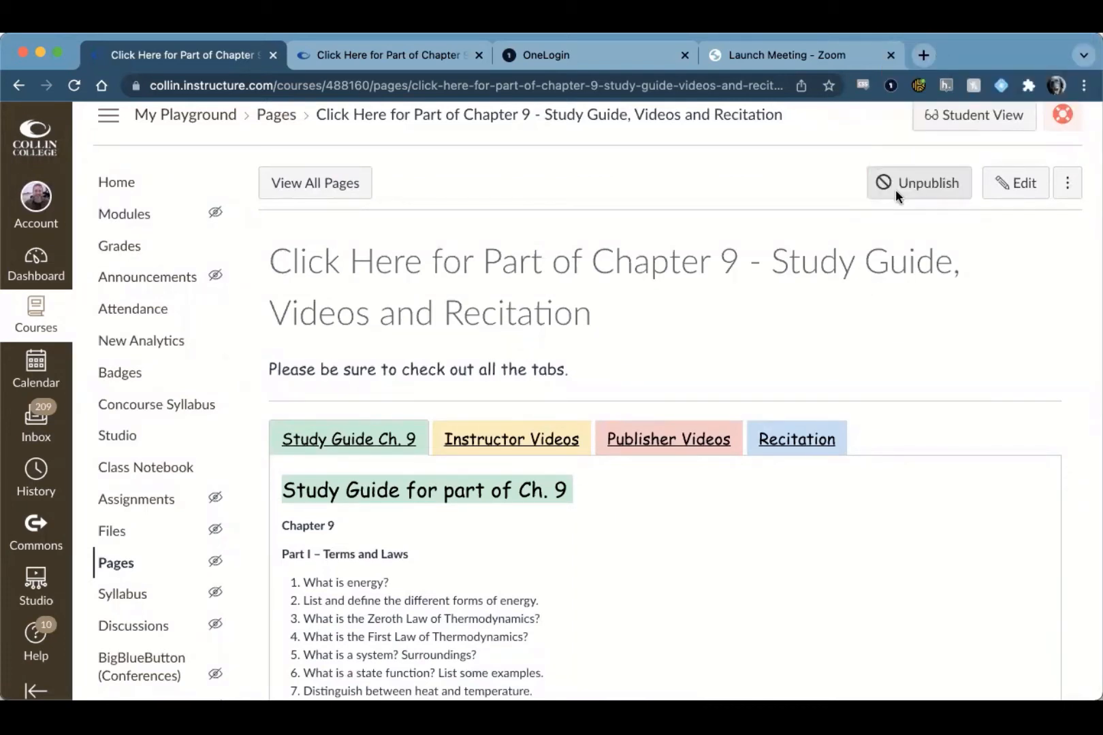
click(1019, 190)
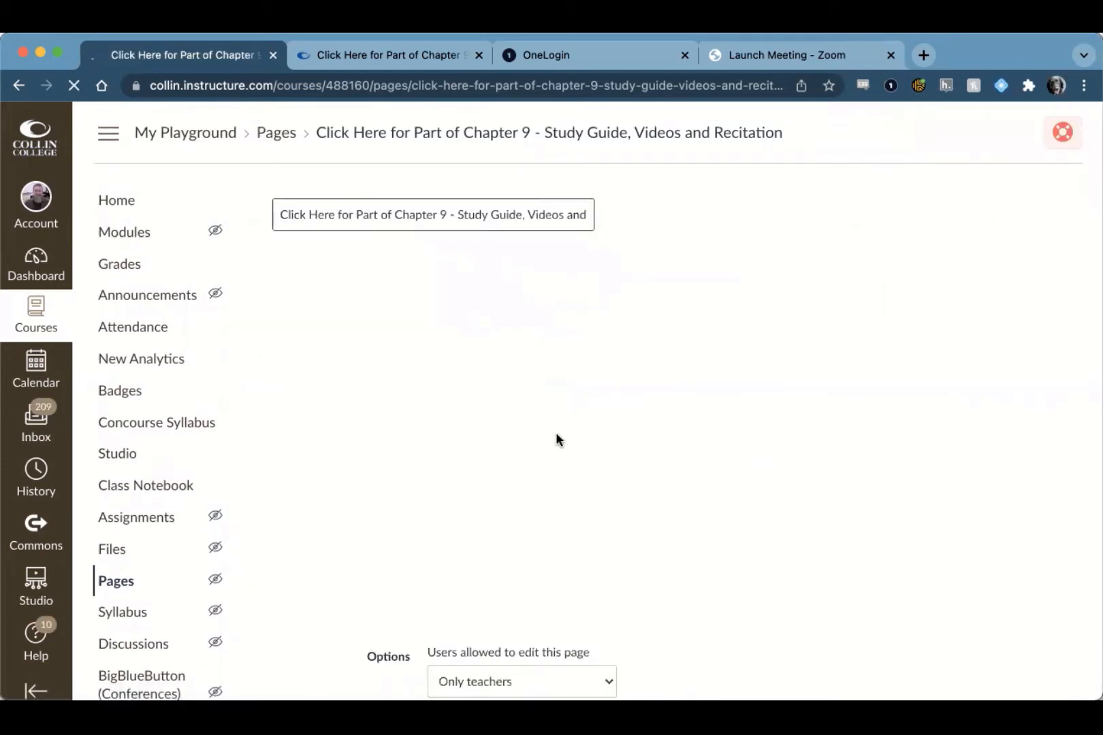
scroll(557, 436, down, 1)
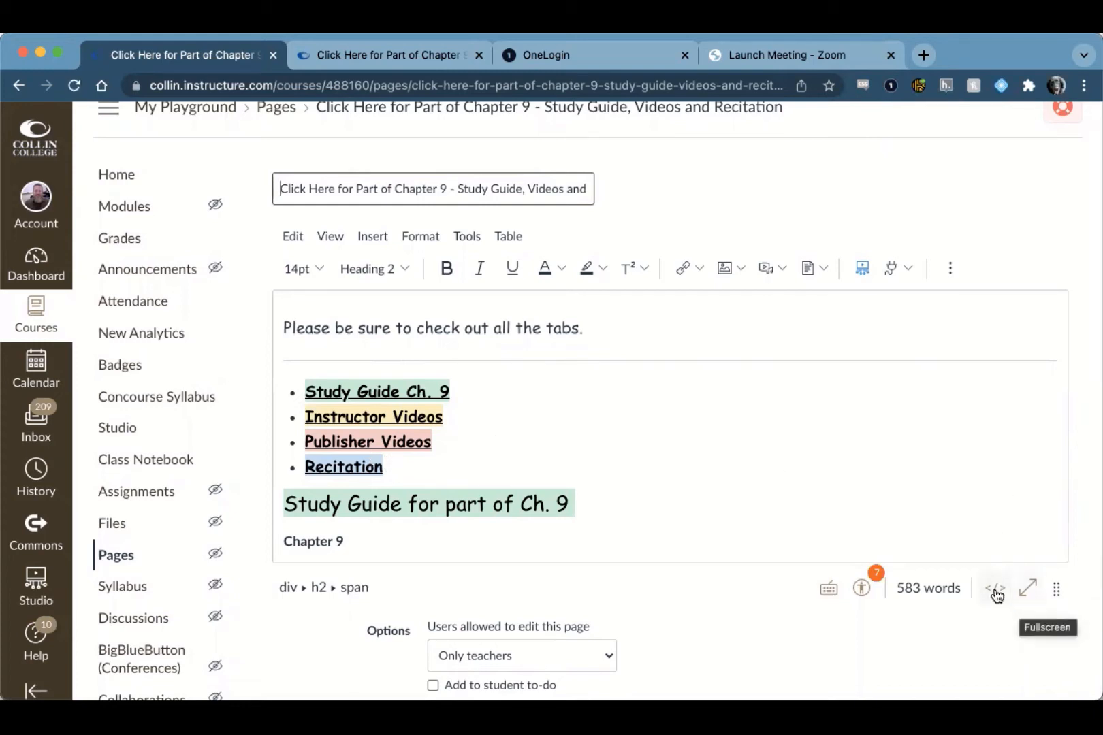
click(994, 591)
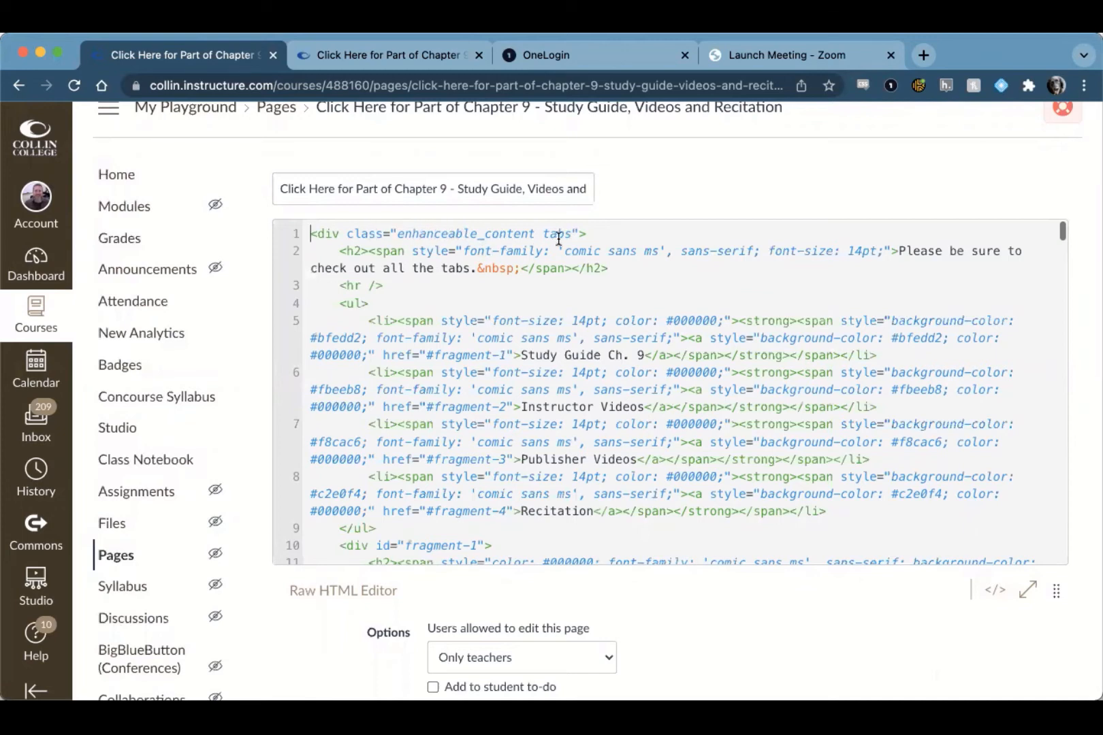
Step: Compare the page's HTML code with the tabs on the published Chapter 9 page, and return to the code
scroll(576, 277, down, 1)
scroll(576, 277, up, 2)
key(ctrl+Tab)
scroll(419, 359, down, 2)
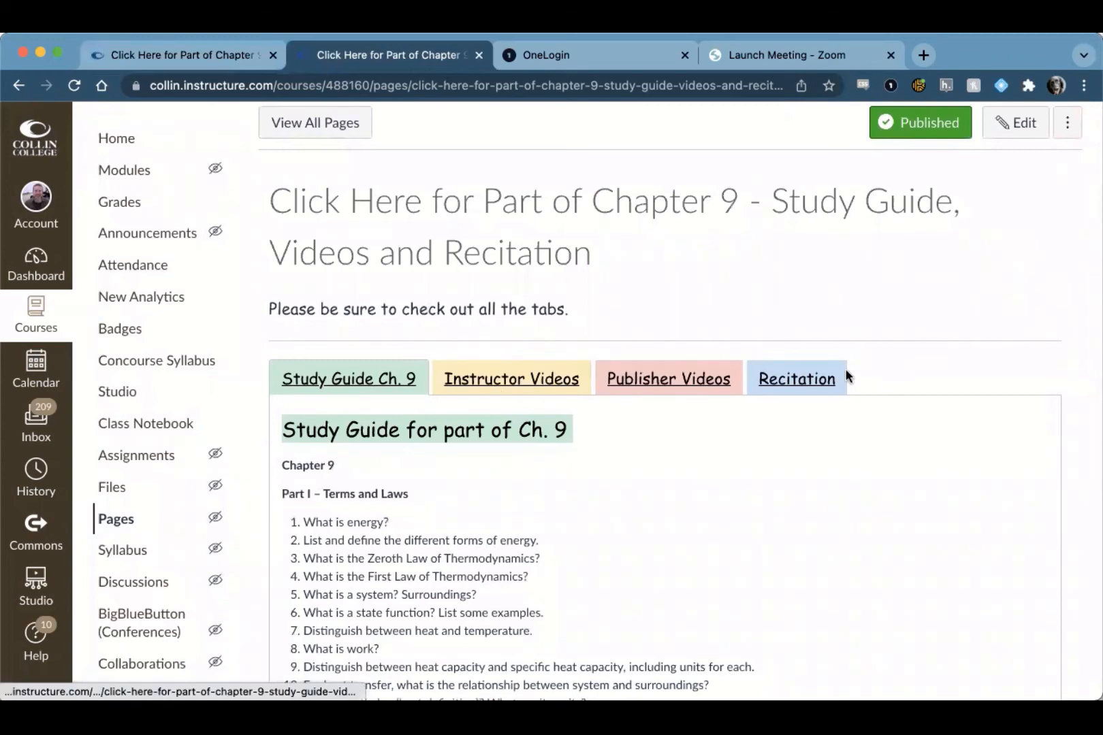
key(ctrl+shift+Tab)
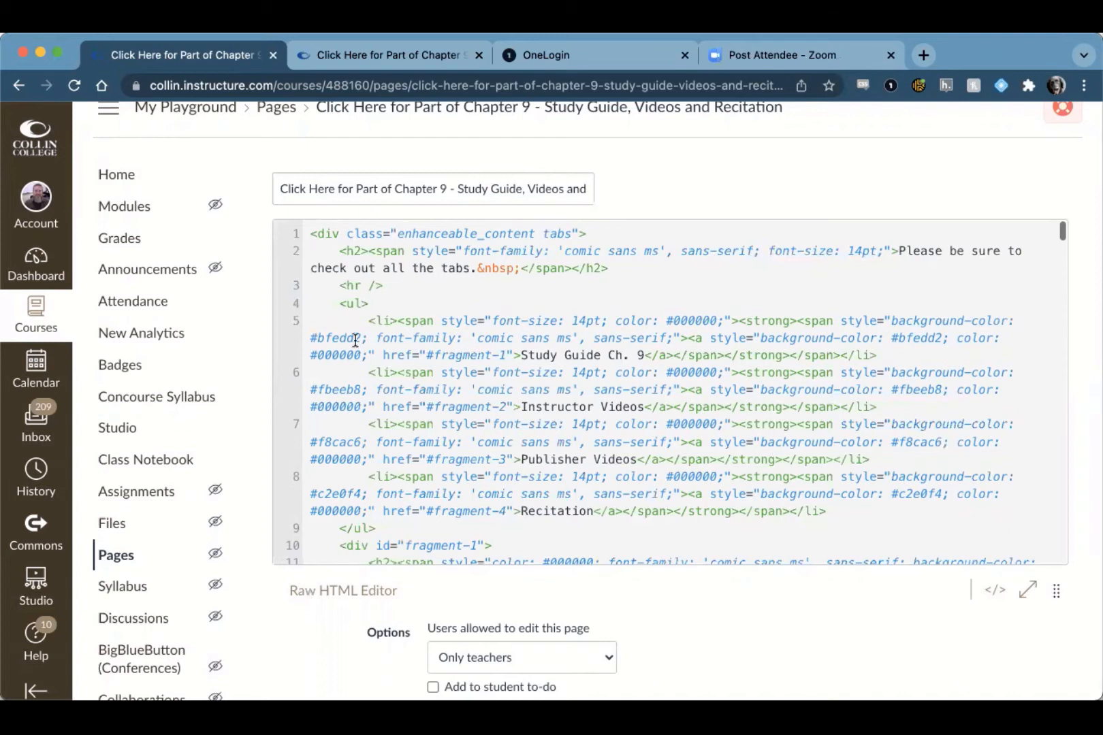
Step: Examine the Study Guide tab's background color code and how its #fragment-1 link pairs with the fragment-1 div
drag(316, 336, 362, 337)
click(344, 388)
drag(382, 354, 518, 355)
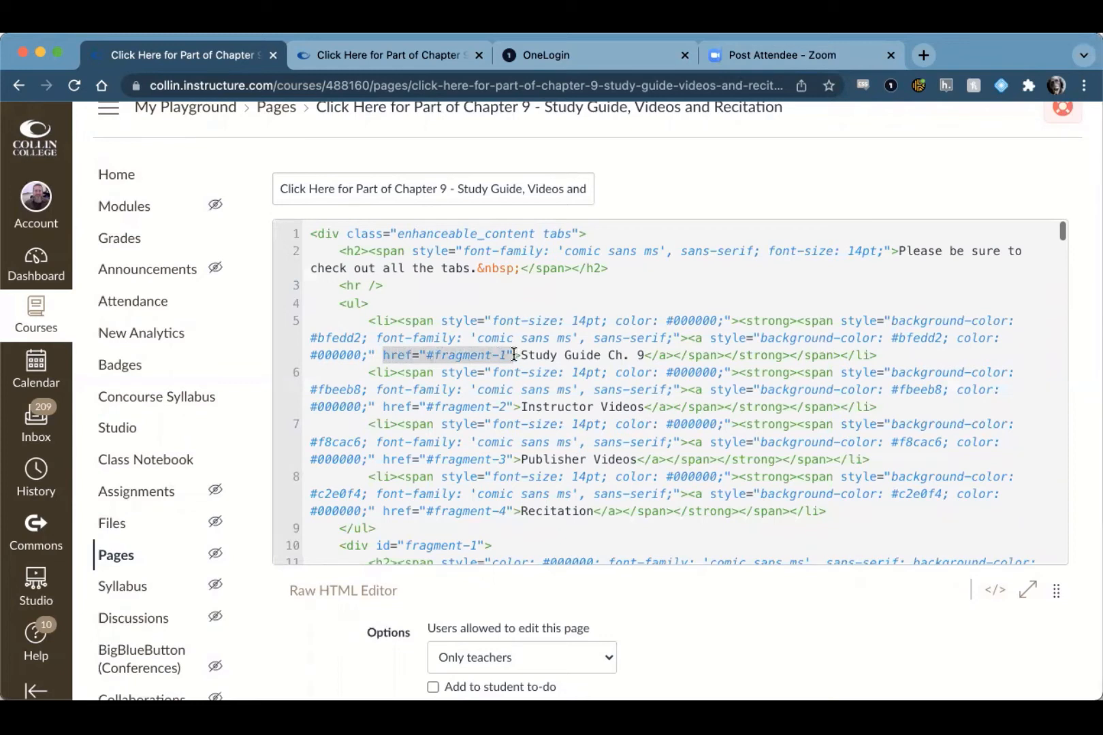
click(693, 341)
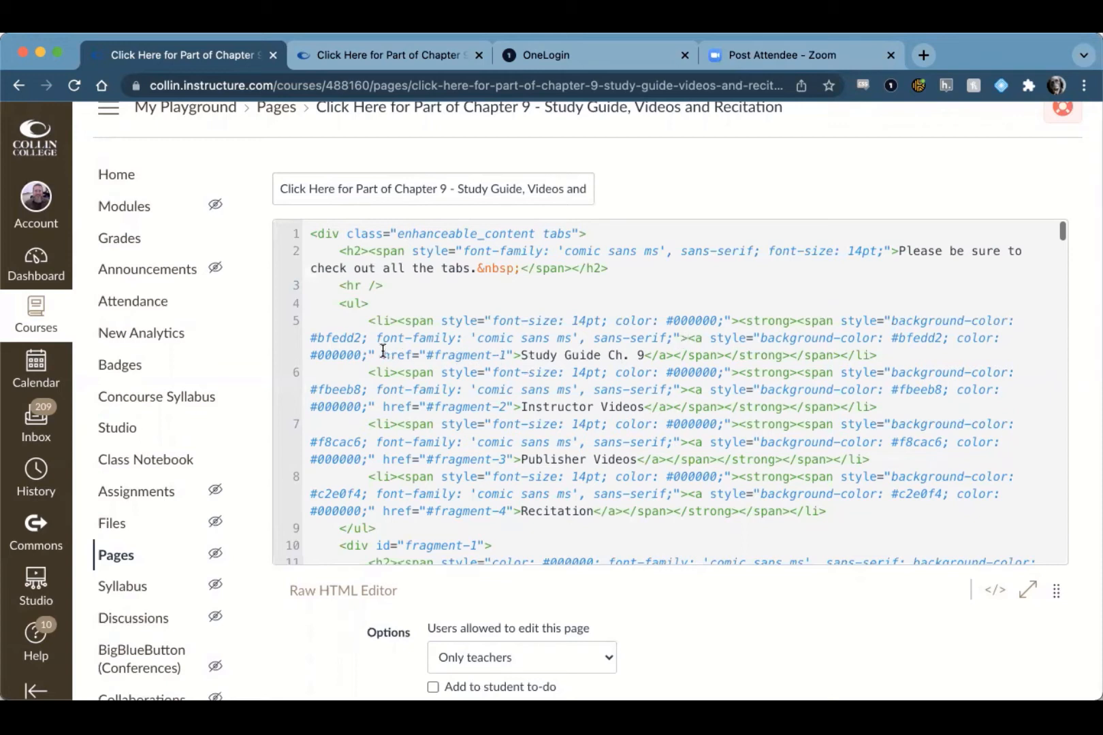
drag(383, 351, 509, 355)
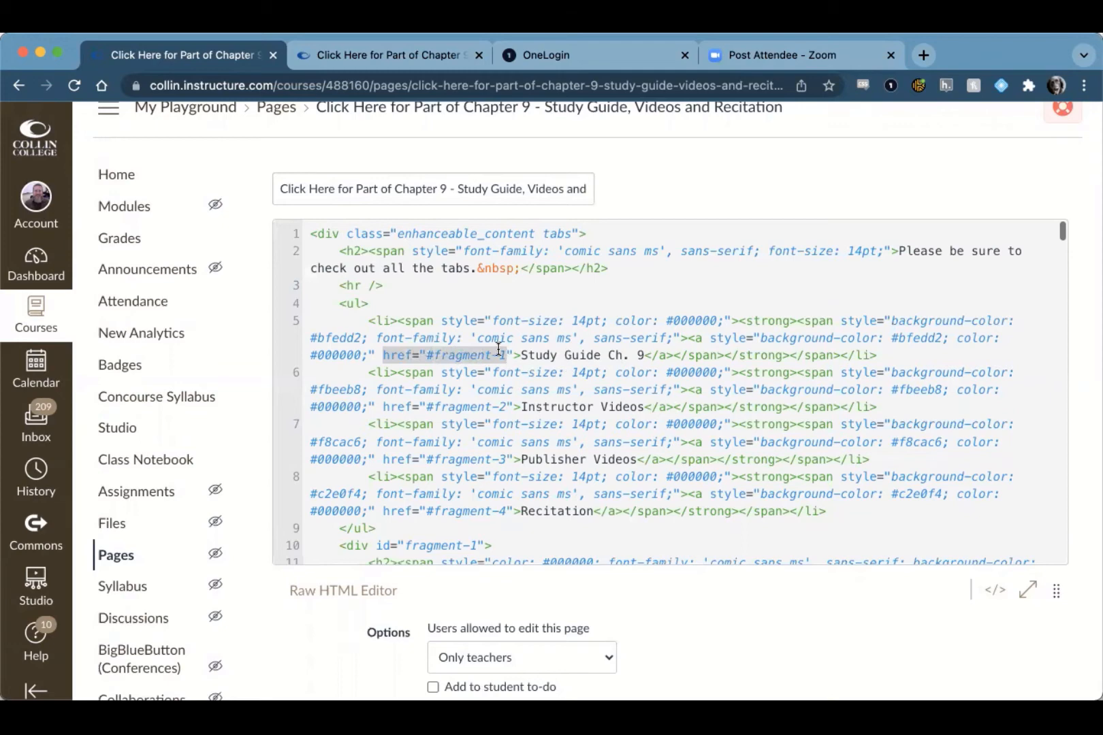
scroll(499, 351, down, 5)
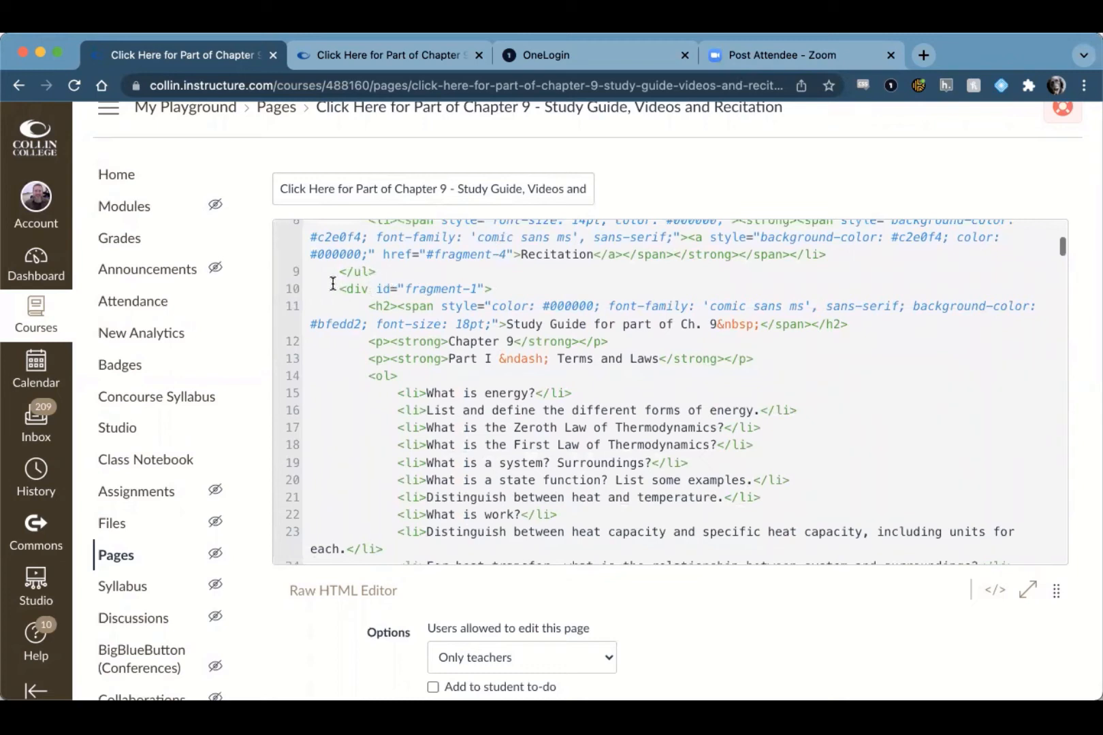
drag(338, 289, 372, 289)
scroll(467, 296, up, 5)
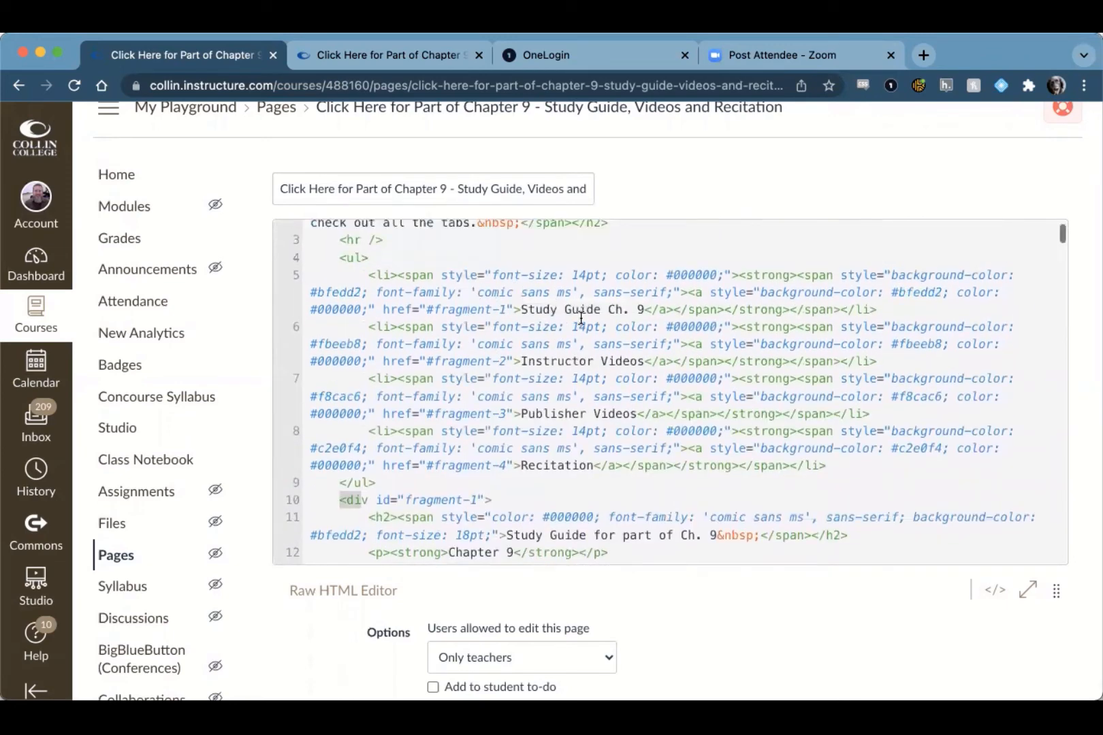
Step: Examine how the Instructor Videos tab's #fragment-2 link pairs with the fragment-2 div
triple_click(398, 339)
click(484, 361)
drag(513, 361, 426, 361)
scroll(449, 433, down, 3)
scroll(450, 434, down, 20)
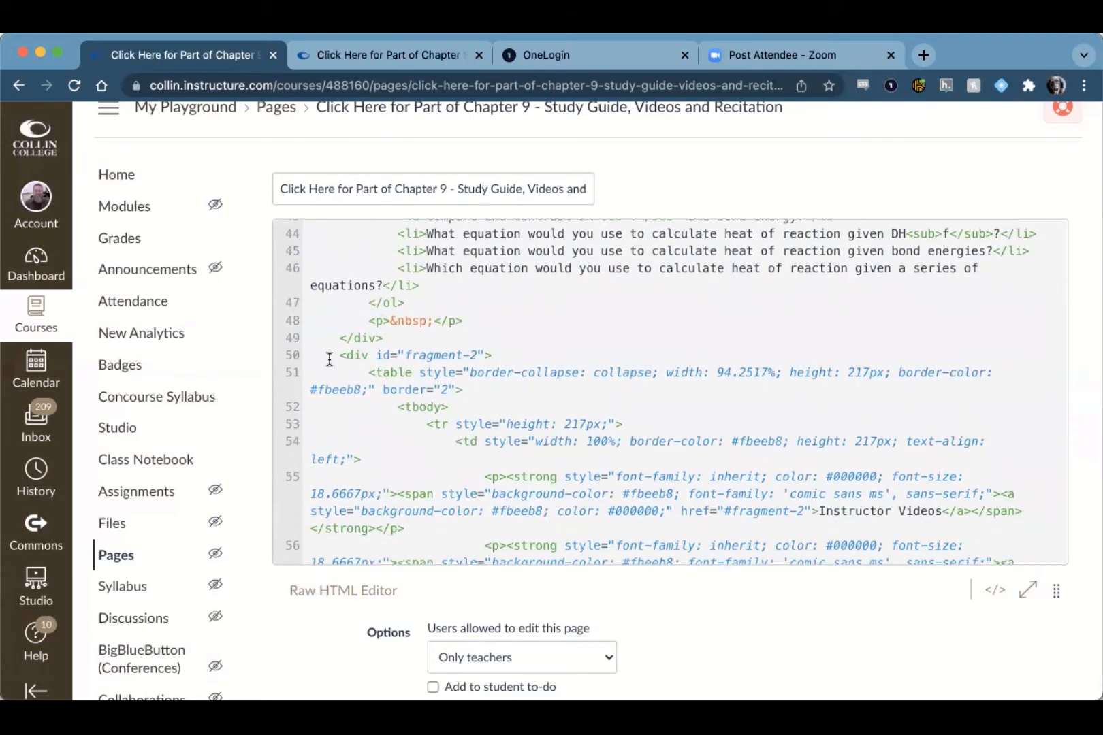
drag(330, 355, 531, 356)
scroll(531, 356, up, 20)
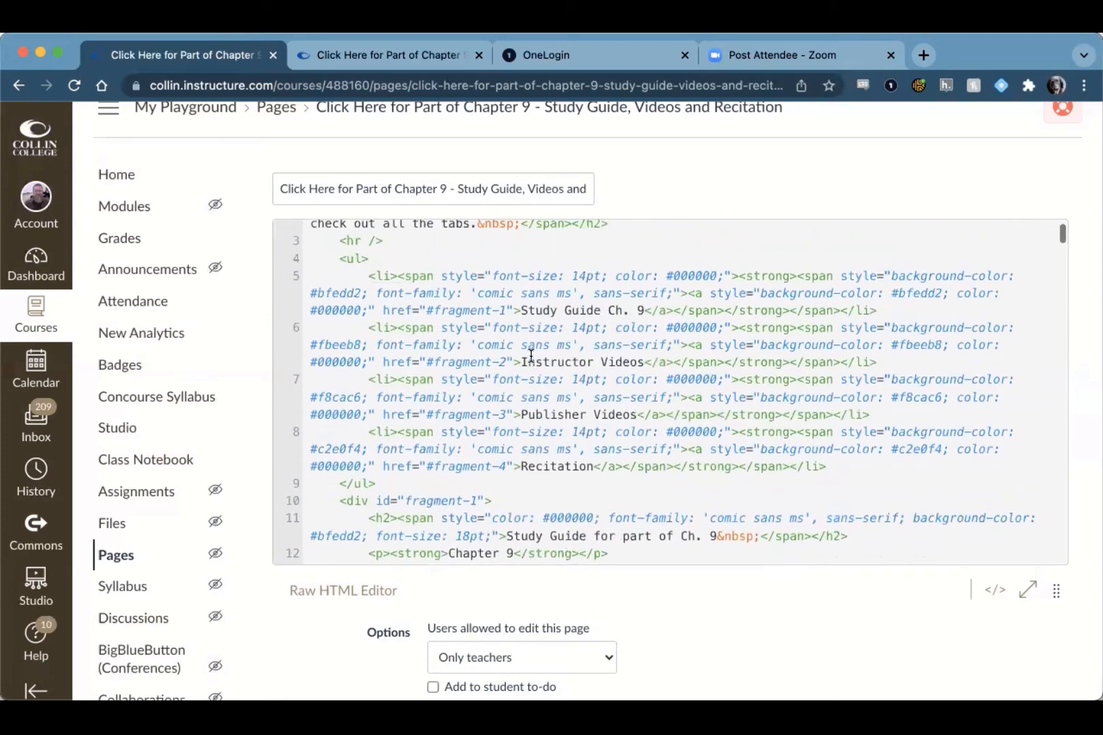
Step: Duplicate the Recitation list item in the HTML tab list directly below the original, without a blank line after it
scroll(531, 355, down, 1)
scroll(531, 356, down, 1)
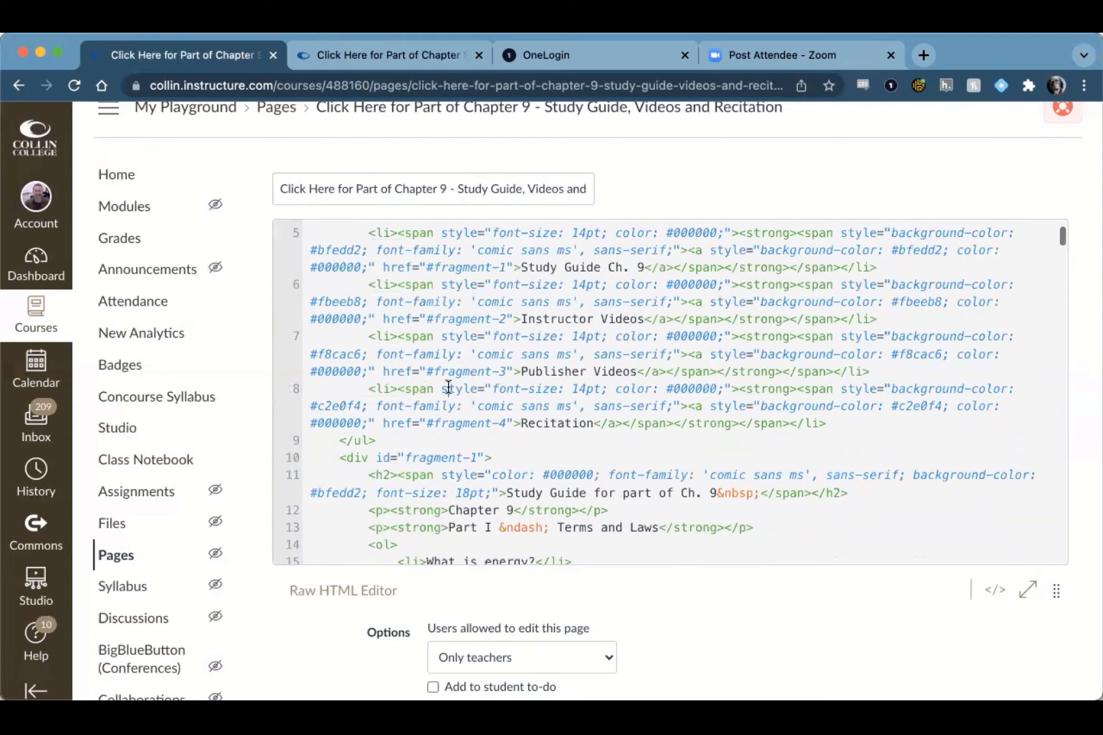
key(shift+Down)
key(shift+Down)
key(shift+Down)
key(super+c)
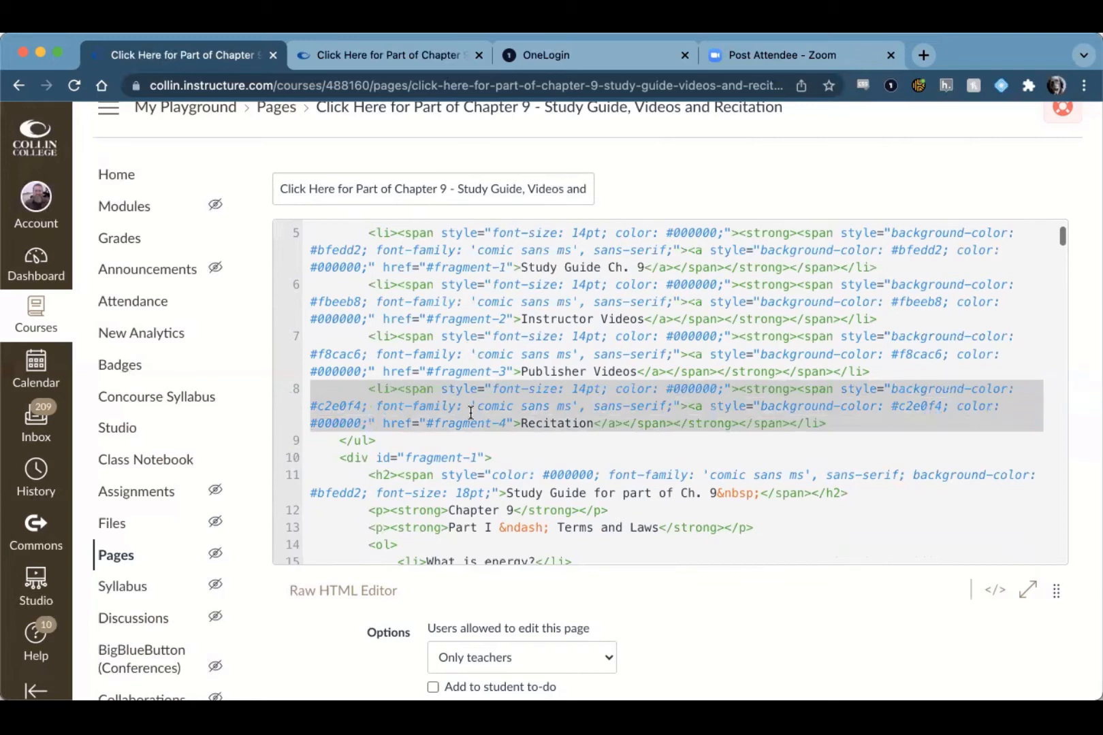
click(862, 422)
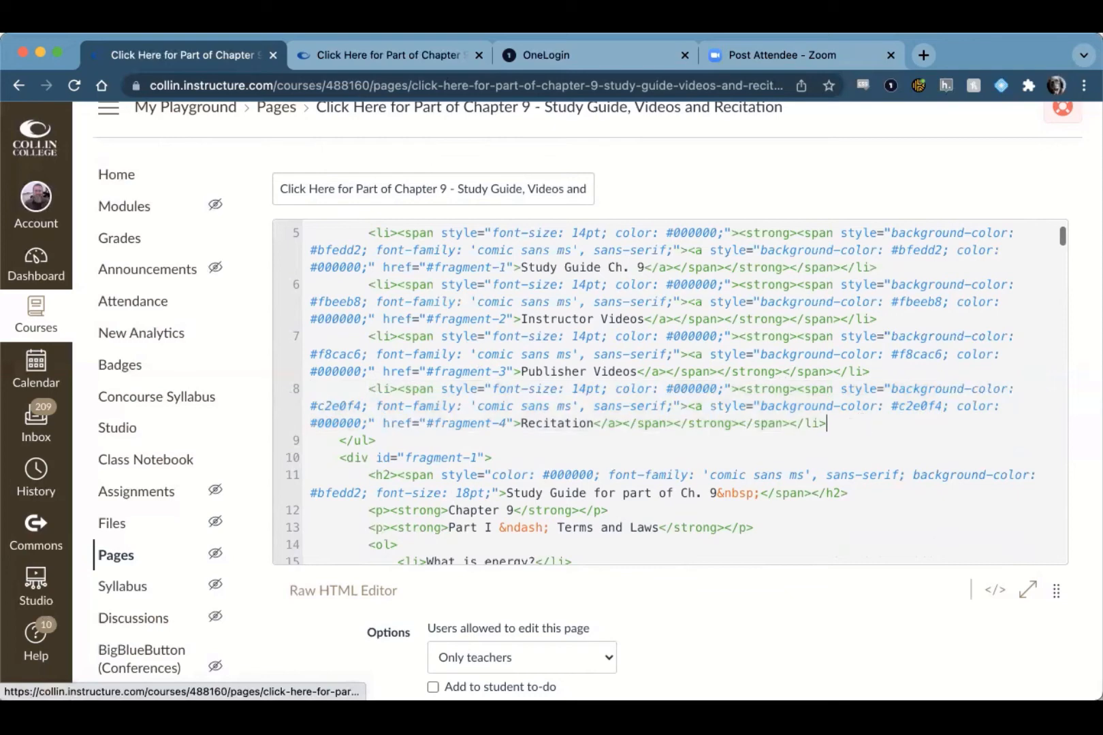
key(Return)
key(Return)
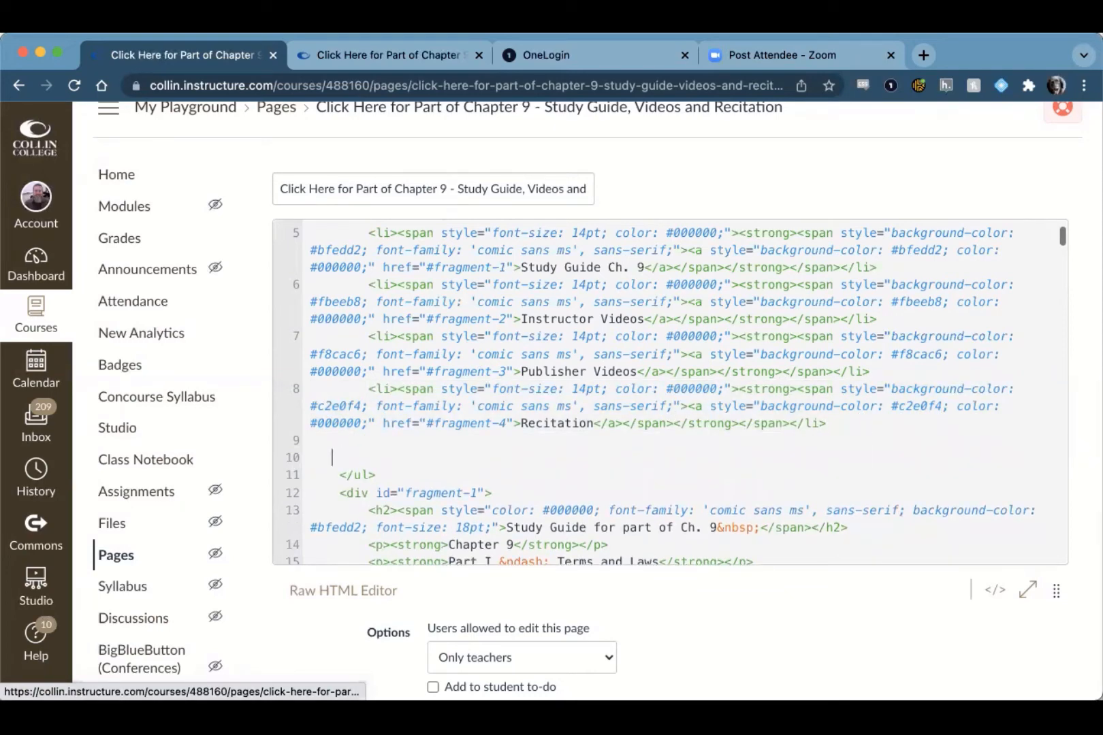
key(BackSpace)
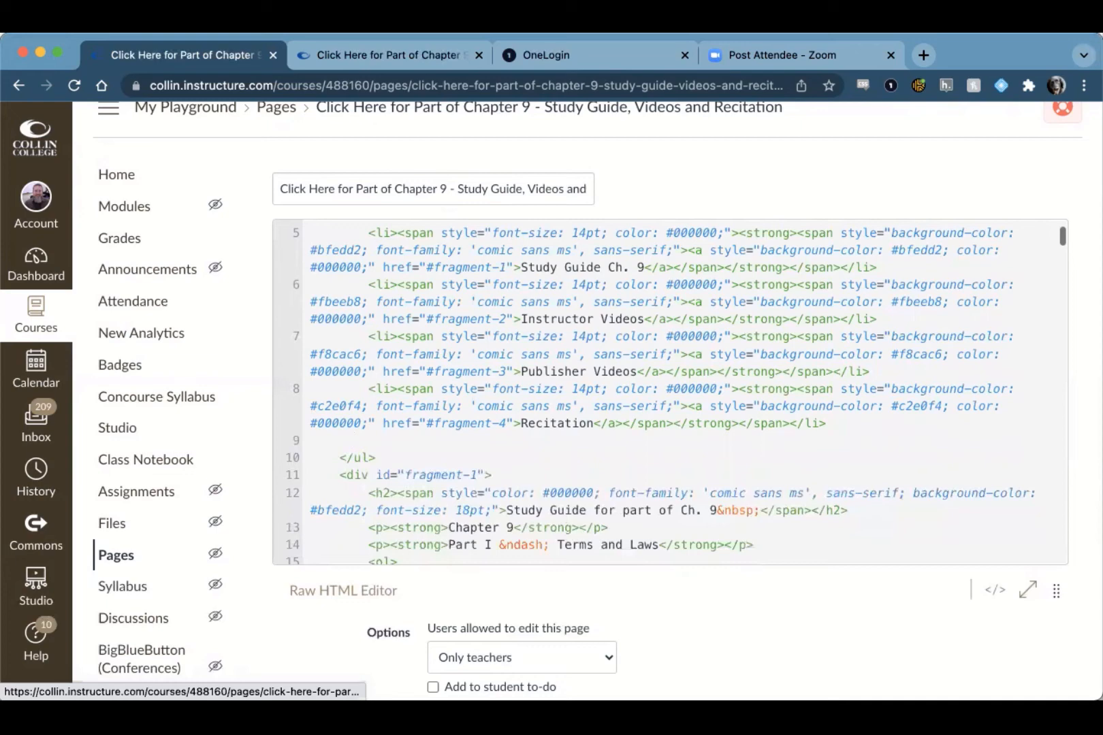
key(super+v)
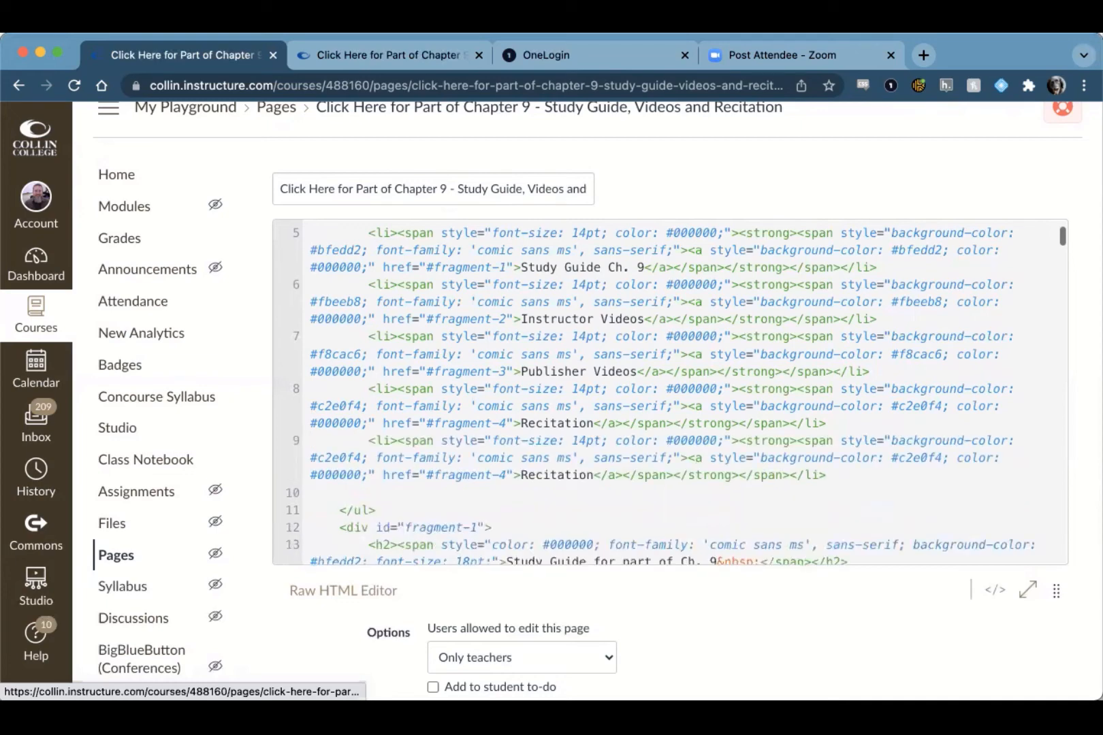
key(Down)
key(Down)
key(BackSpace)
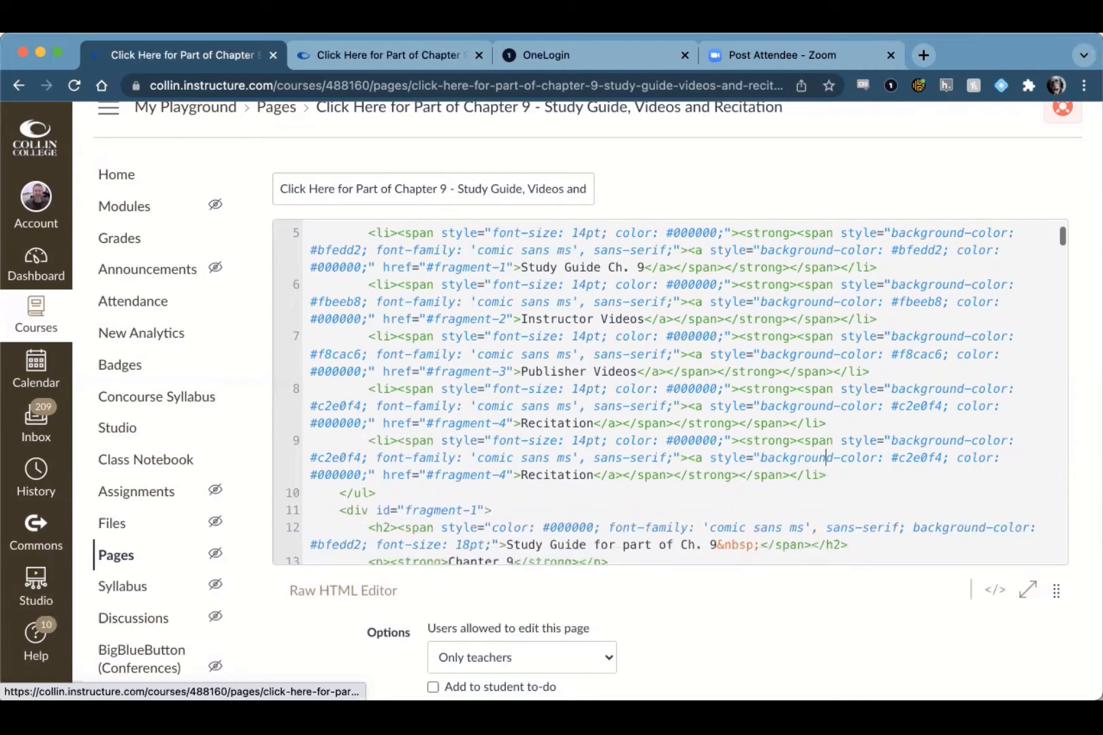
Step: Point the duplicated list item's link to #fragment-5 and change its label to "Odds & Ends"
double_click(502, 474)
text(5)
key(shift+Right)
key(shift+Right)
key(shift+Right)
key(shift+Right)
key(shift+Right)
key(shift+Right)
key(shift+Right)
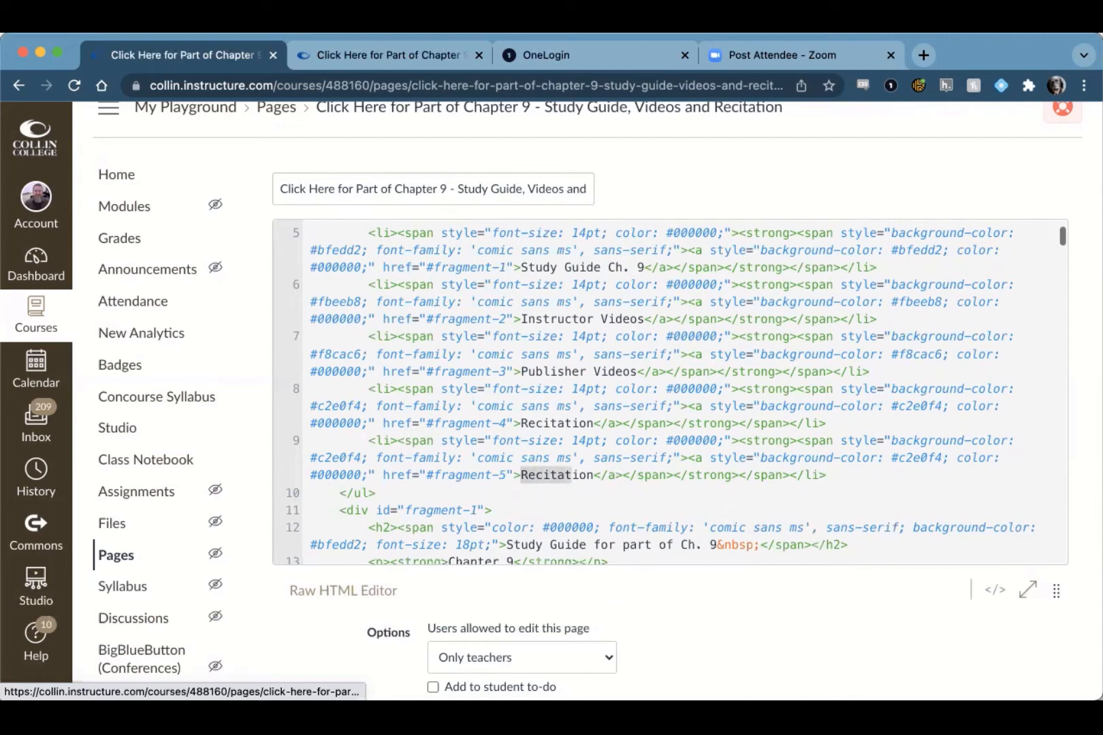
key(shift+Right)
key(shift+Right)
key(shift+Right)
text(Odds & )
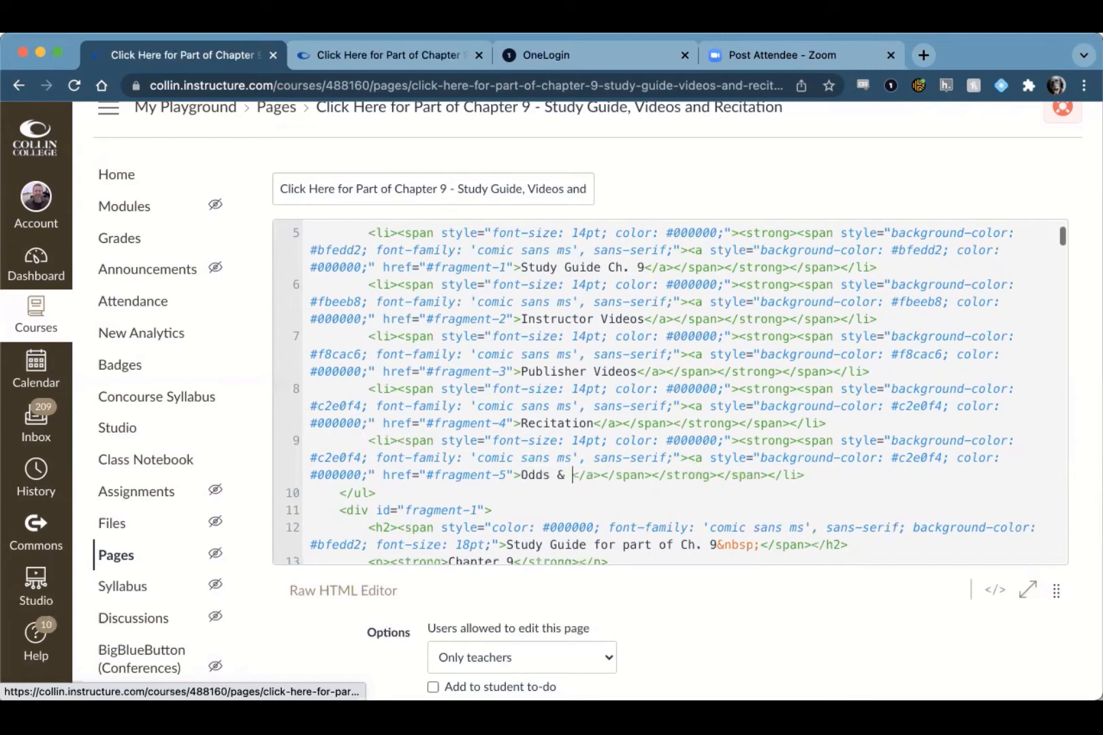
text(Ends)
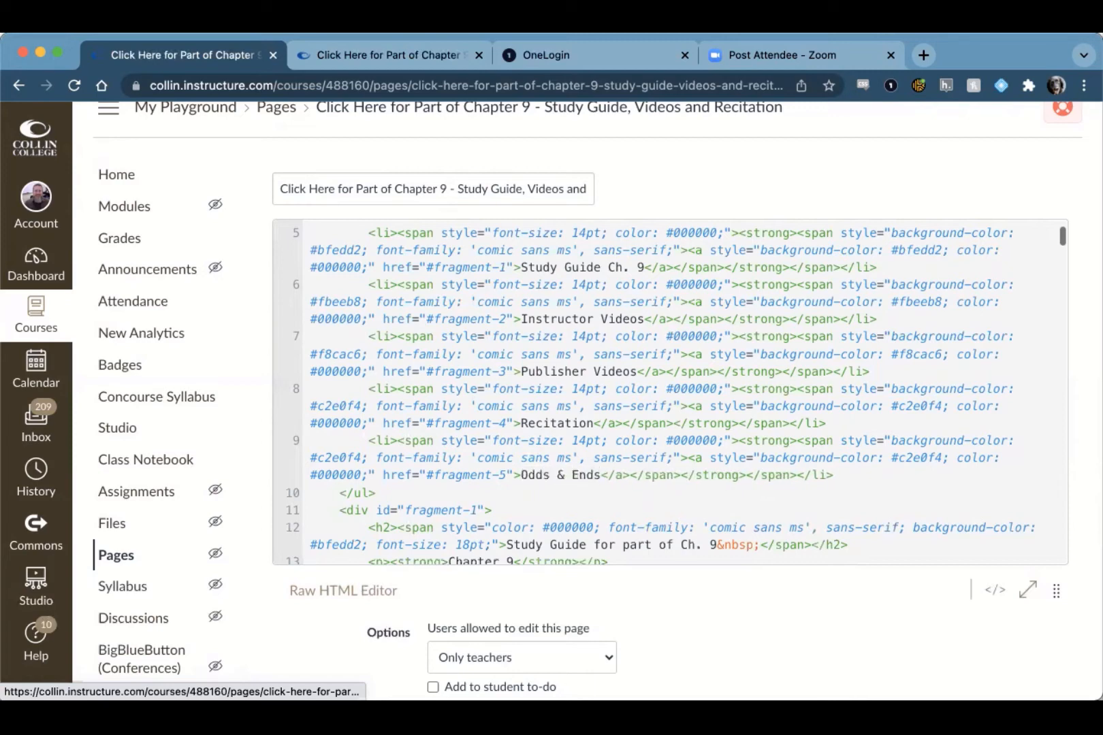
Step: Duplicate the whole fragment-4 div block directly below itself, before the page's final closing div
scroll(616, 470, down, 1)
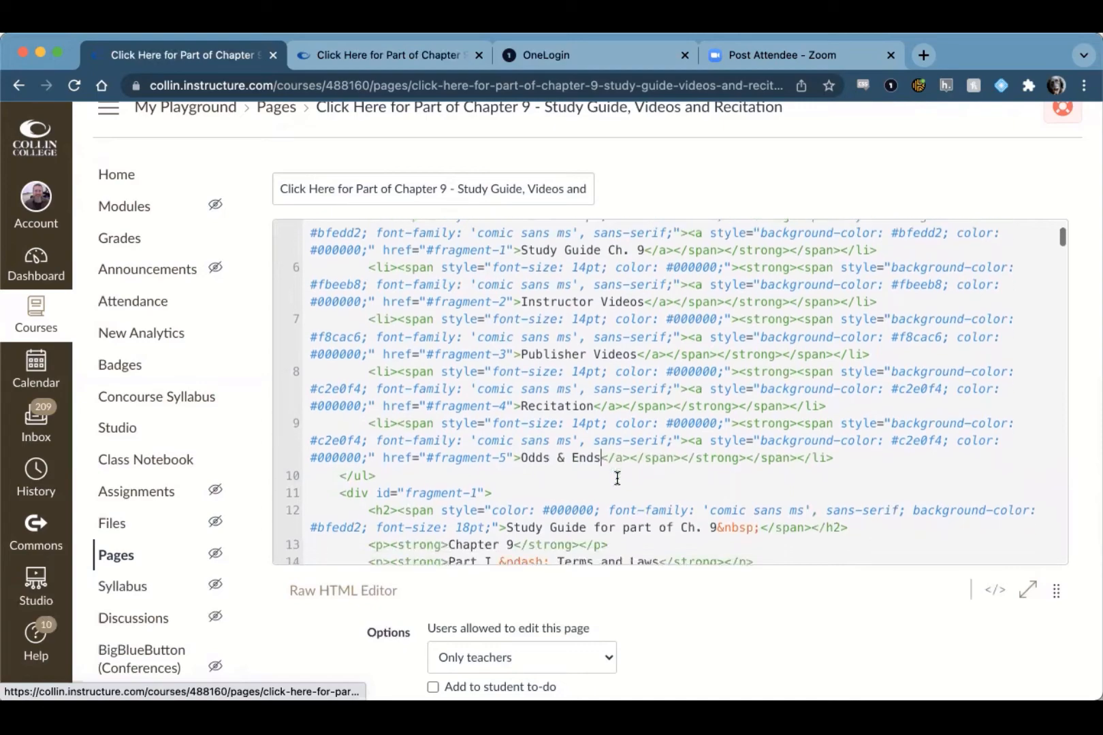
scroll(531, 446, down, 10)
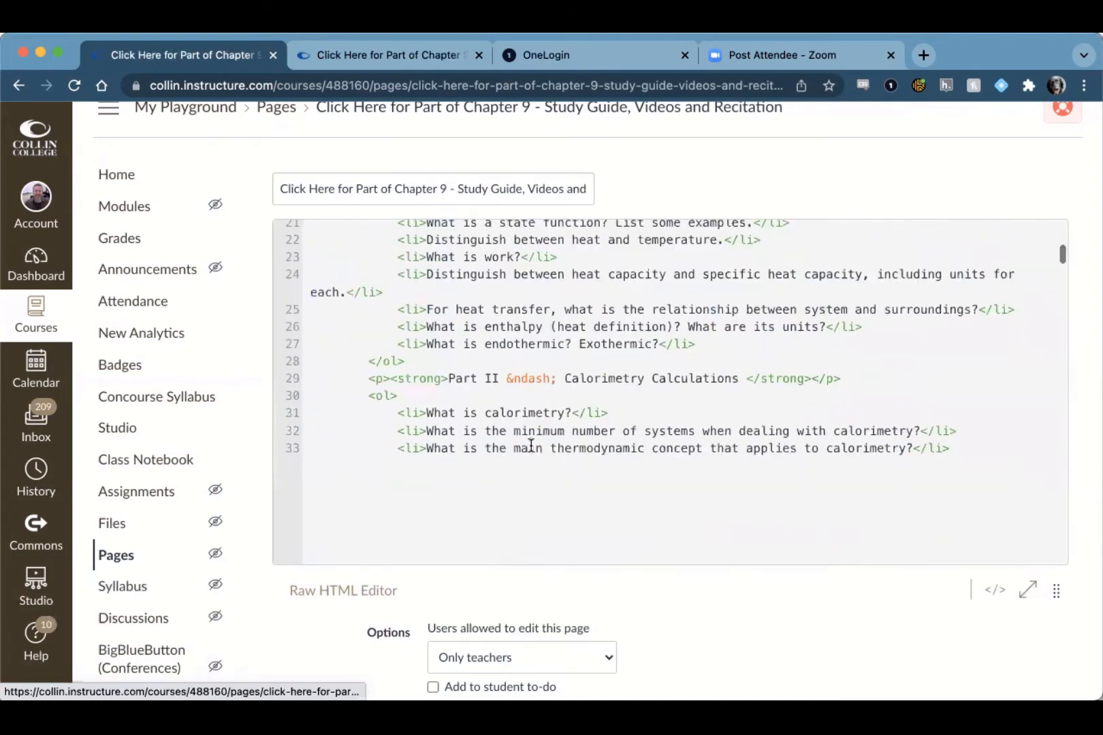
scroll(531, 446, down, 15)
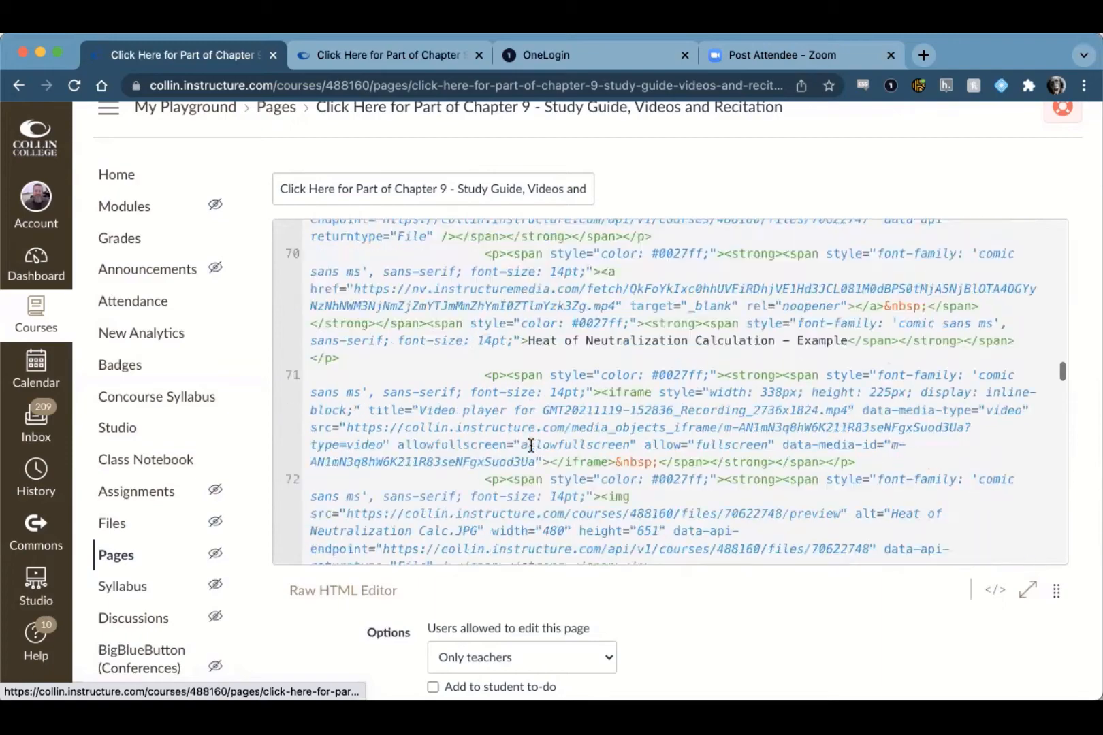
scroll(531, 446, down, 15)
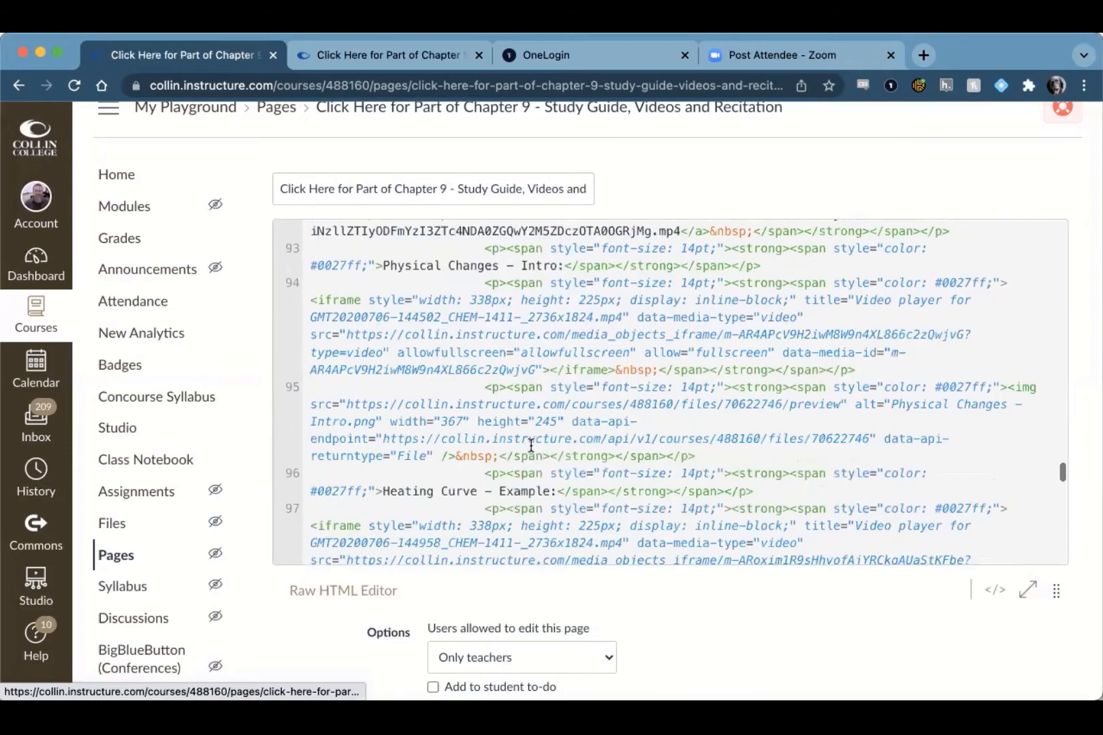
scroll(531, 446, down, 15)
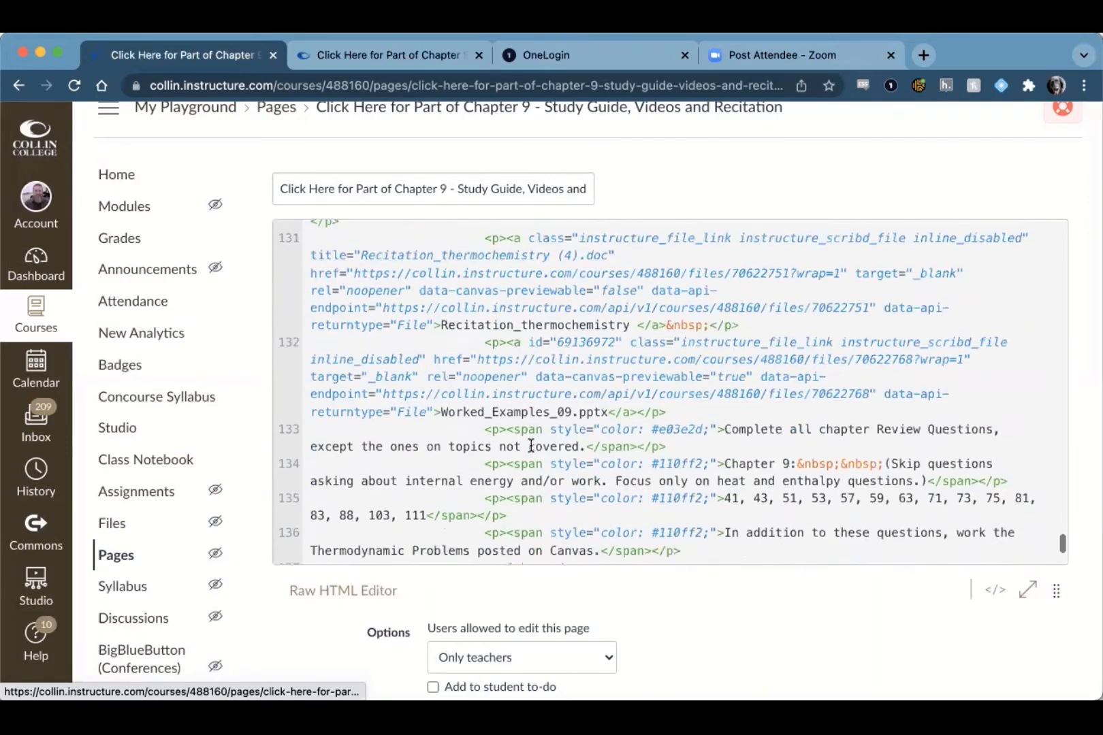
scroll(531, 446, up, 10)
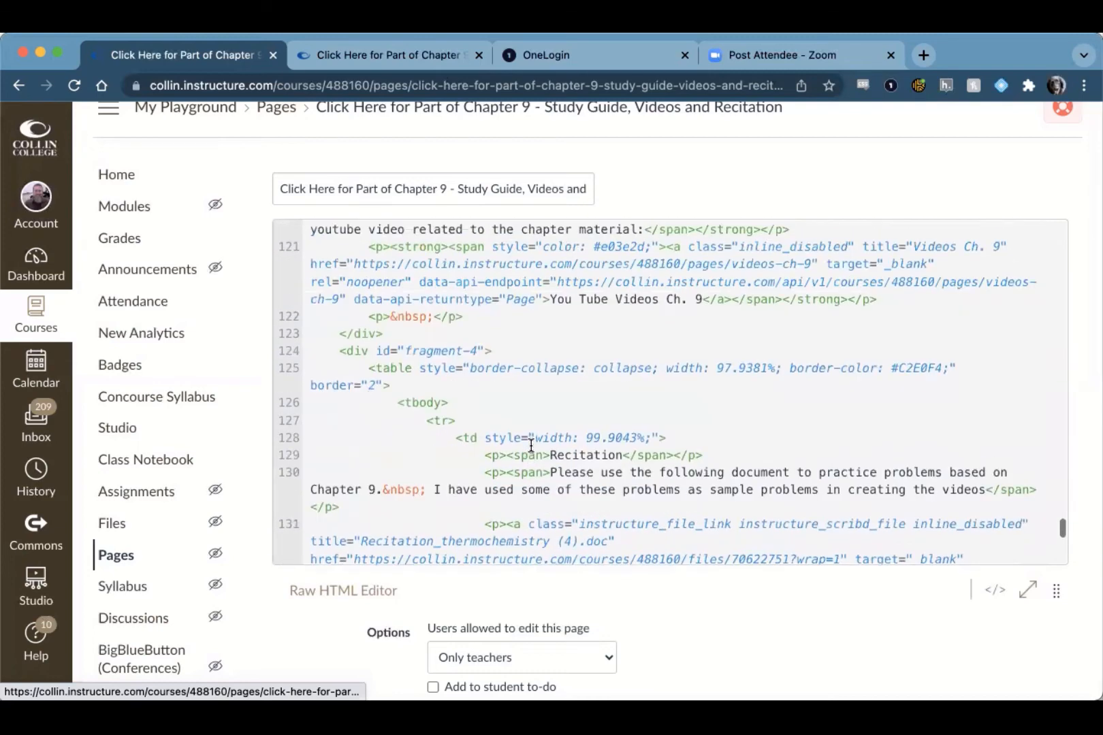
scroll(531, 446, up, 5)
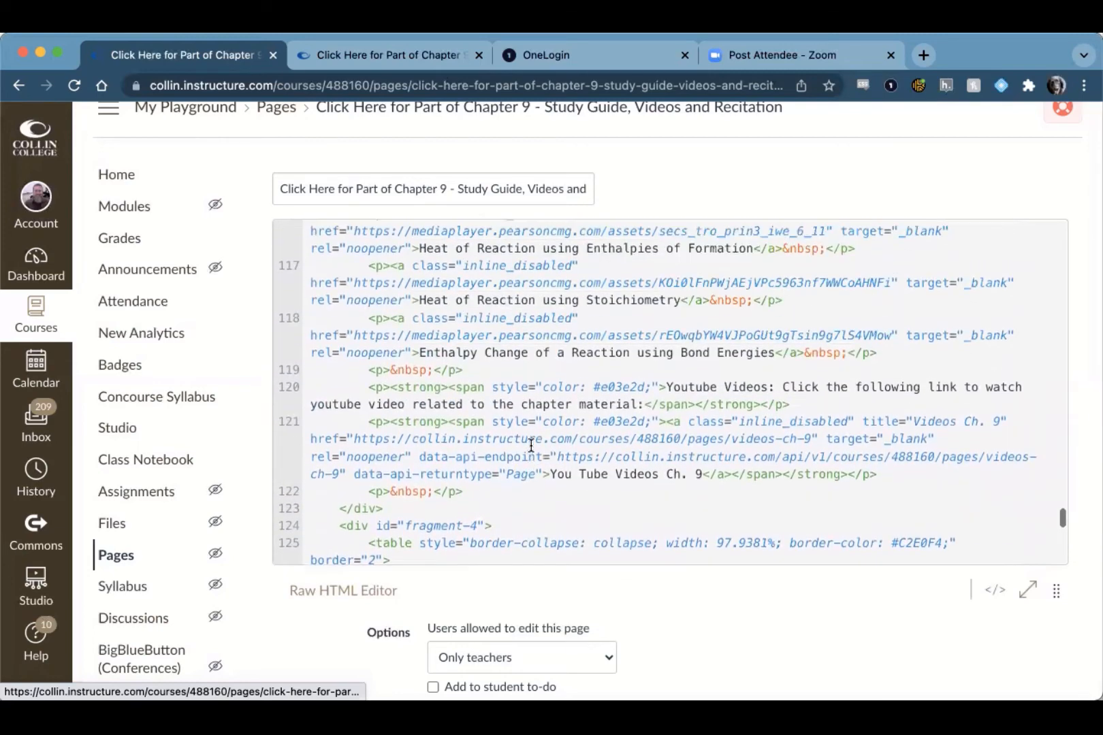
scroll(531, 446, down, 3)
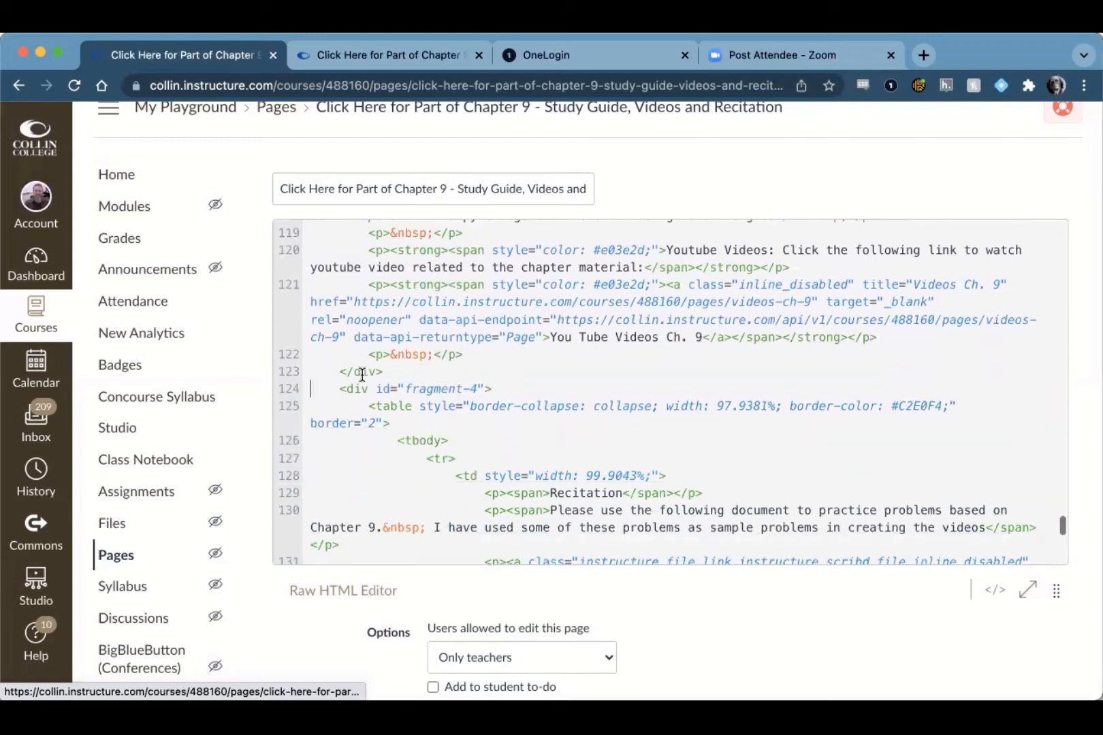
scroll(343, 395, down, 3)
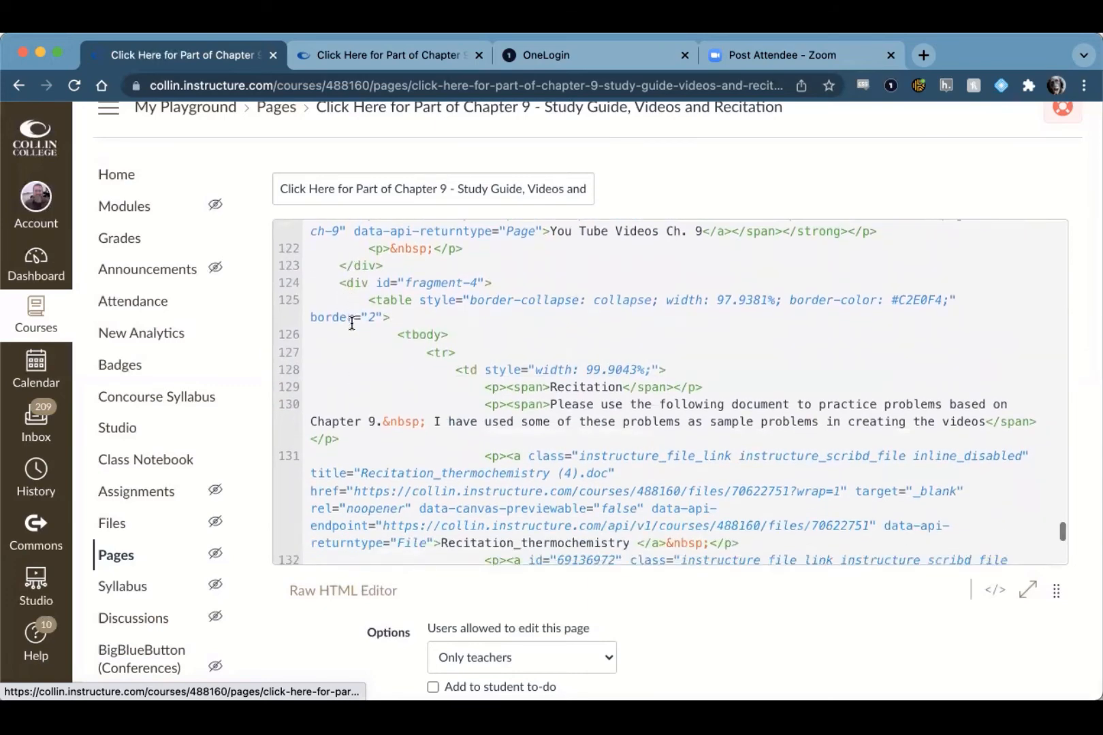
scroll(352, 323, down, 10)
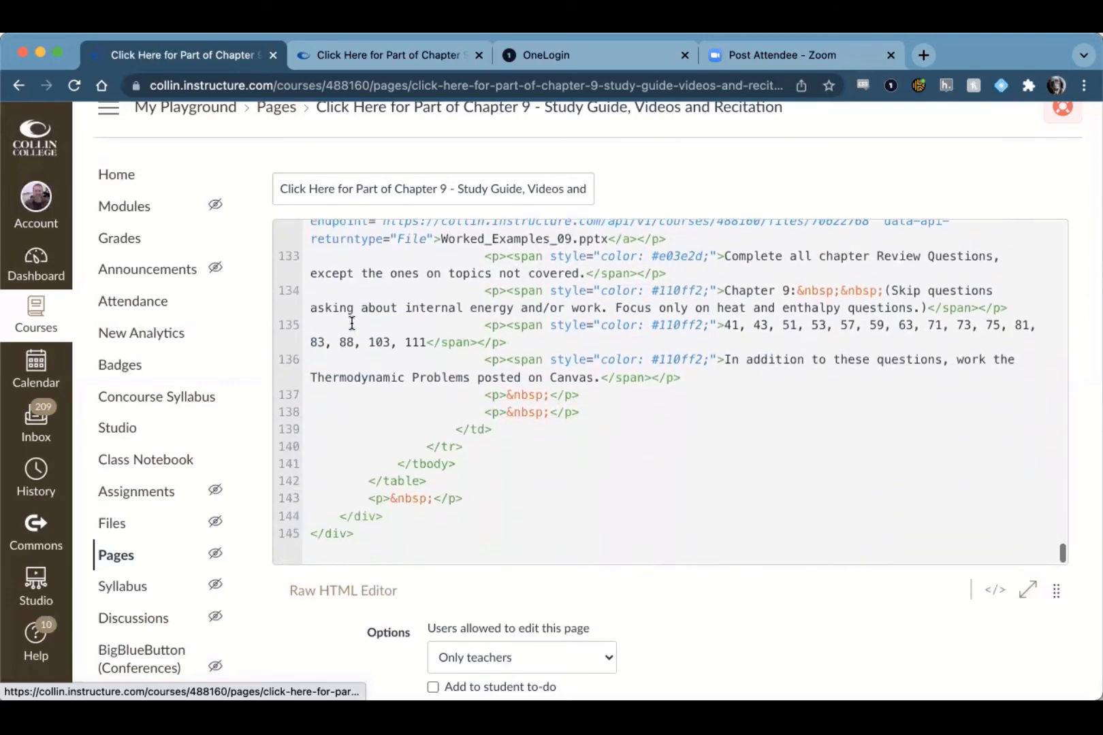
shift+click(412, 518)
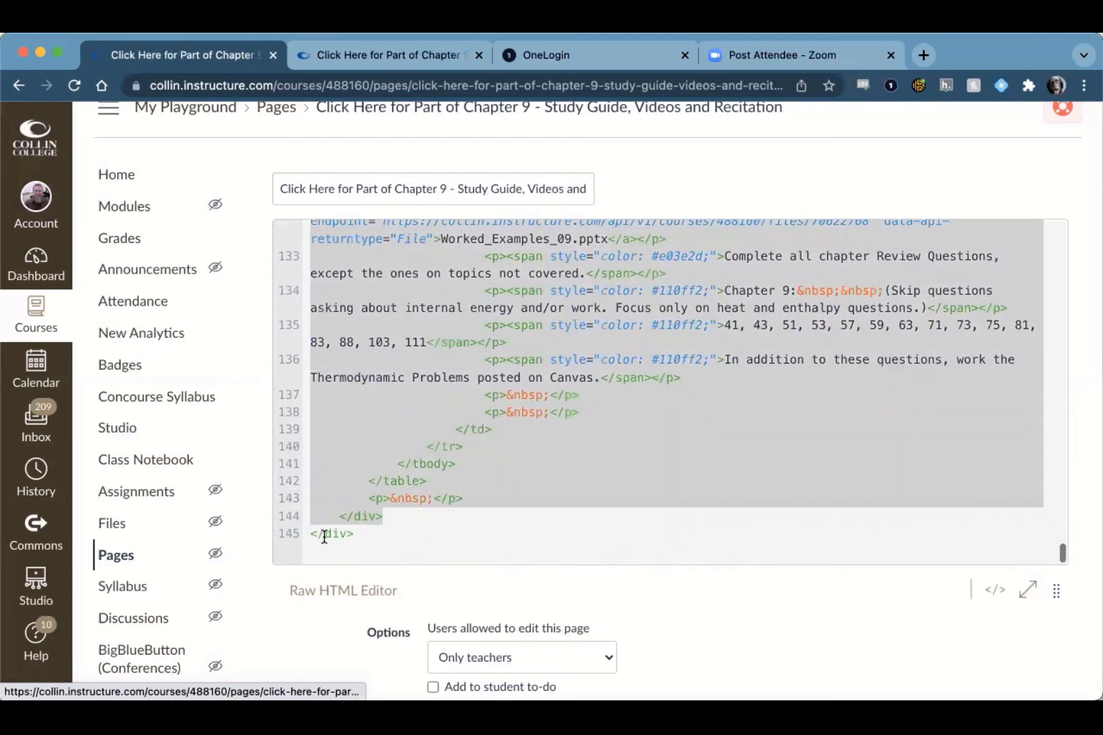
click(408, 515)
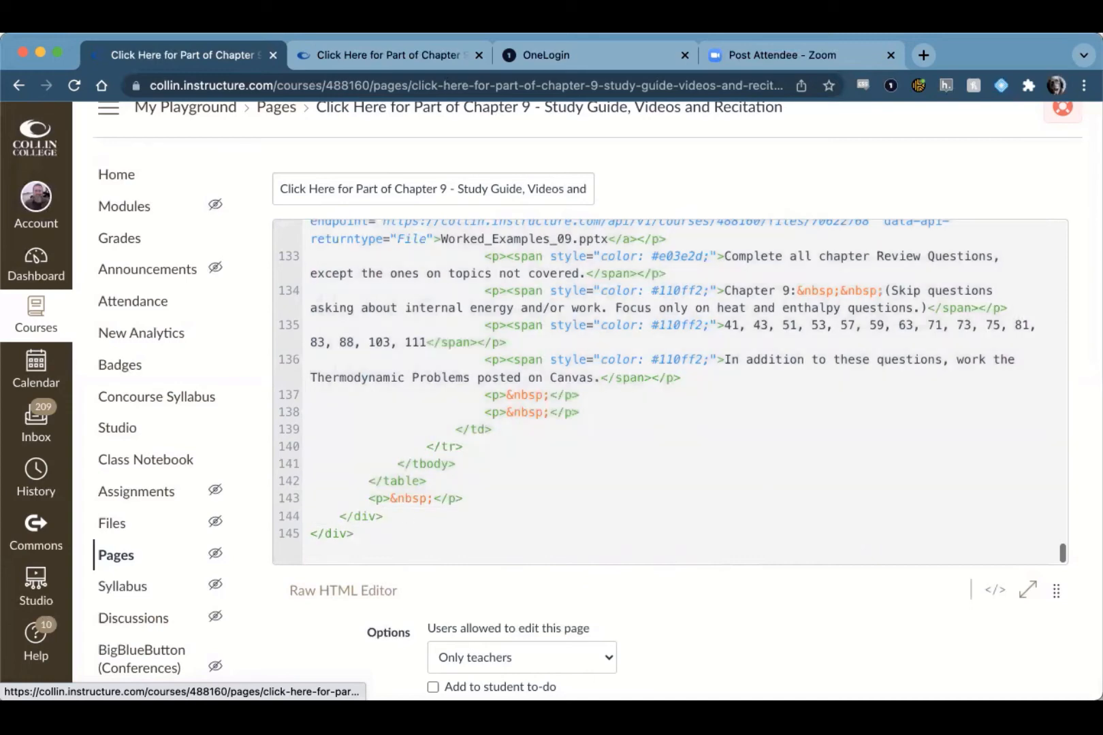
key(Return)
key(Down)
Step: Change the duplicated div's id to fragment-5 and replace its Recitation heading with "Odds & Ends"
scroll(443, 504, up, 5)
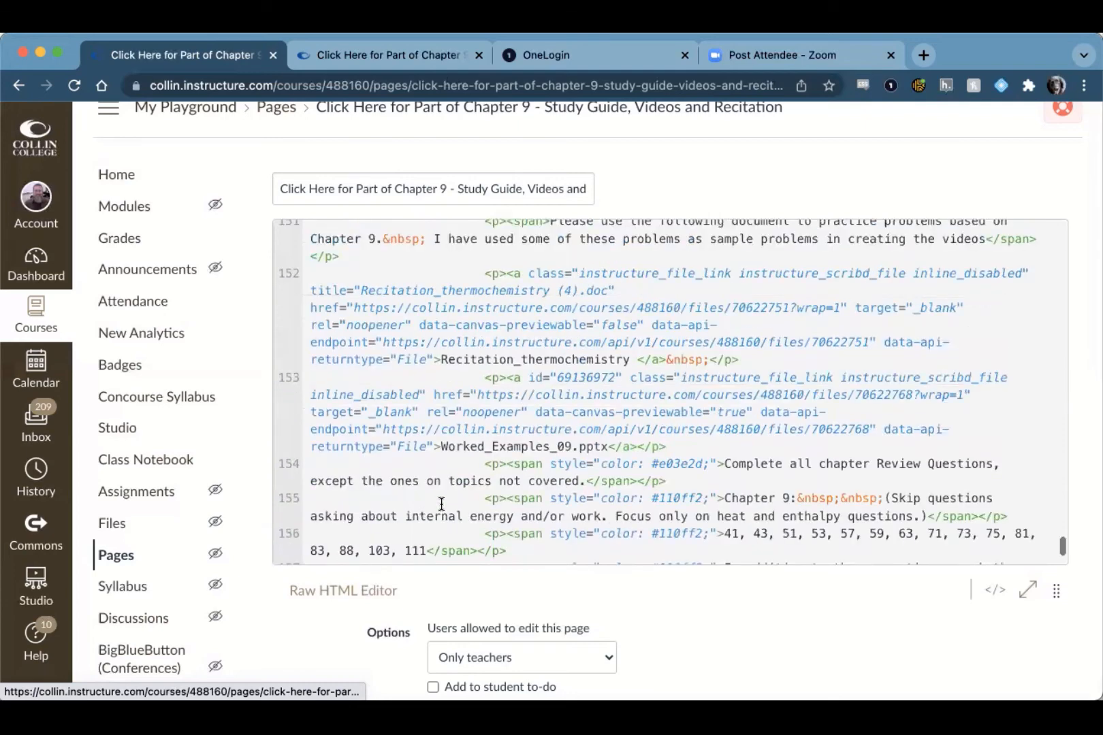
scroll(441, 504, up, 5)
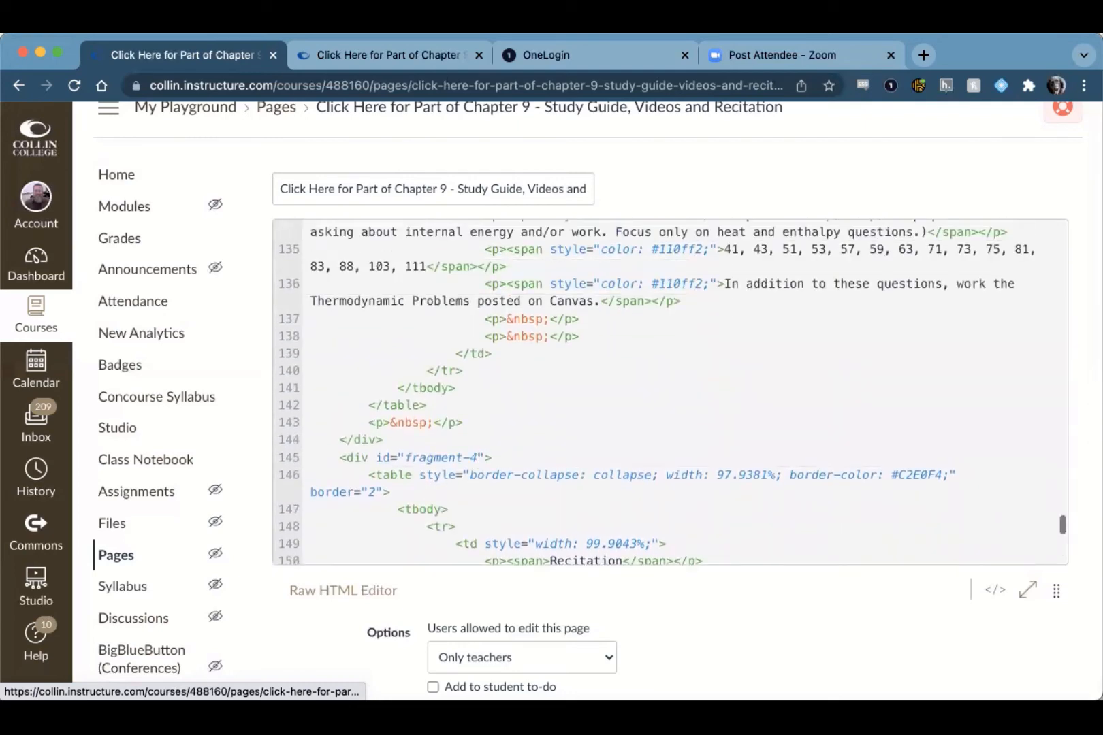
scroll(514, 511, down, 2)
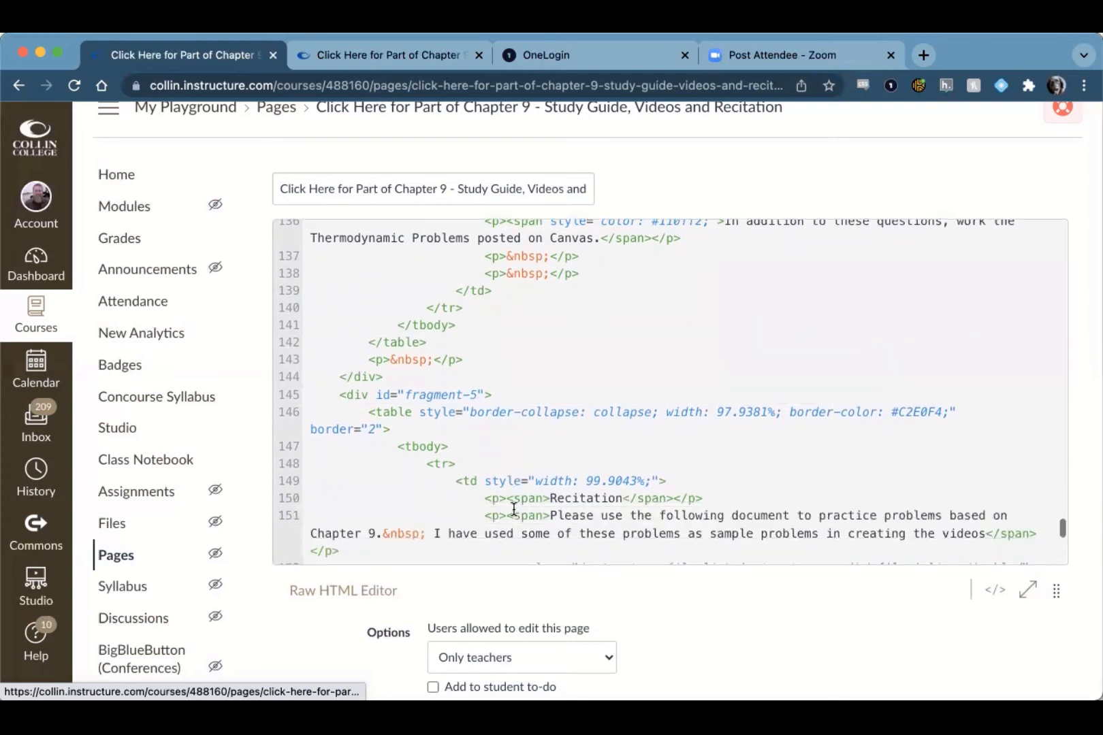
double_click(553, 499)
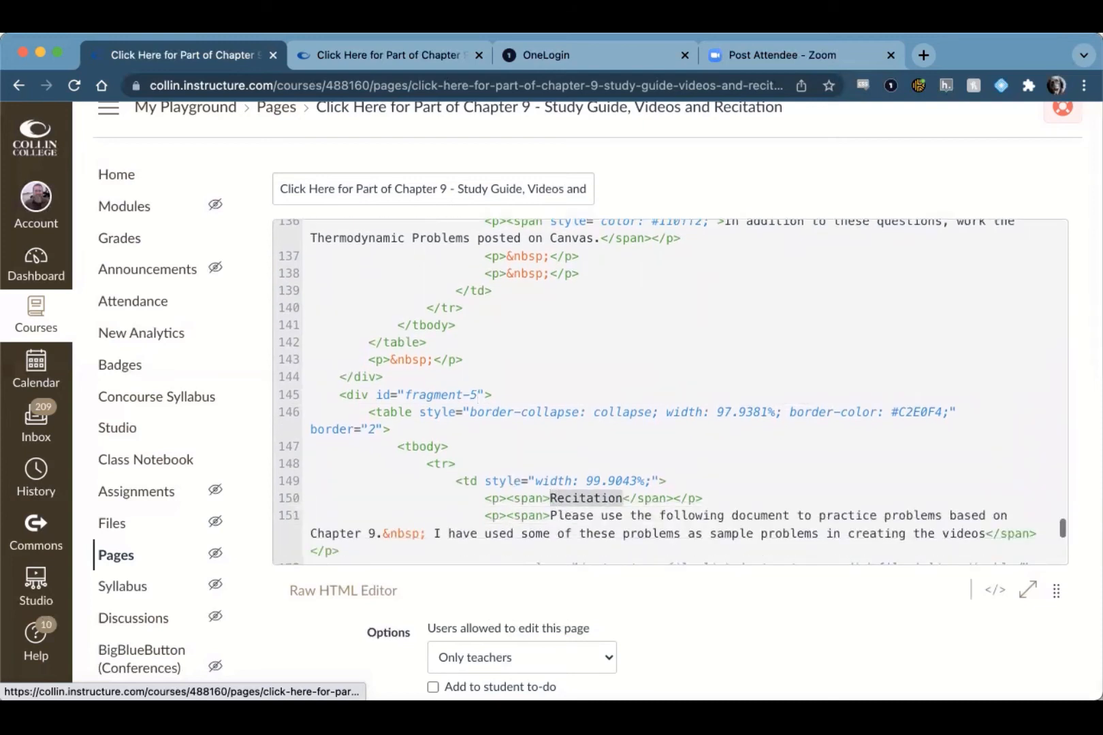
text(Odds )
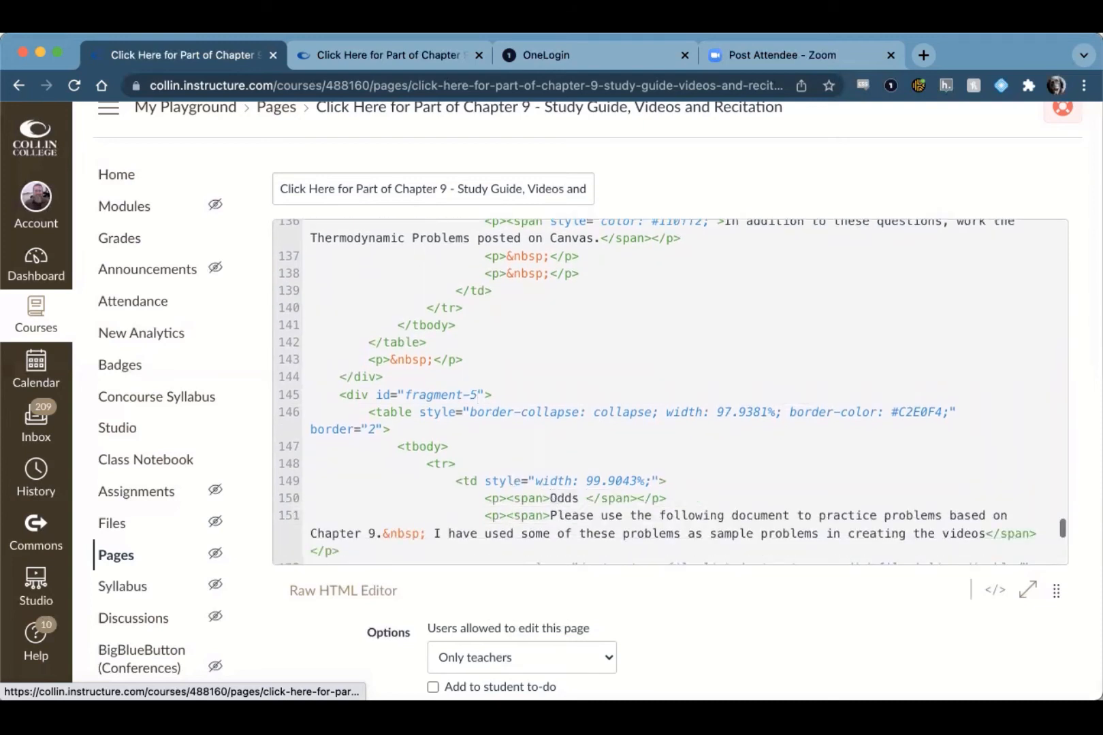
text(& Ends)
key(Down)
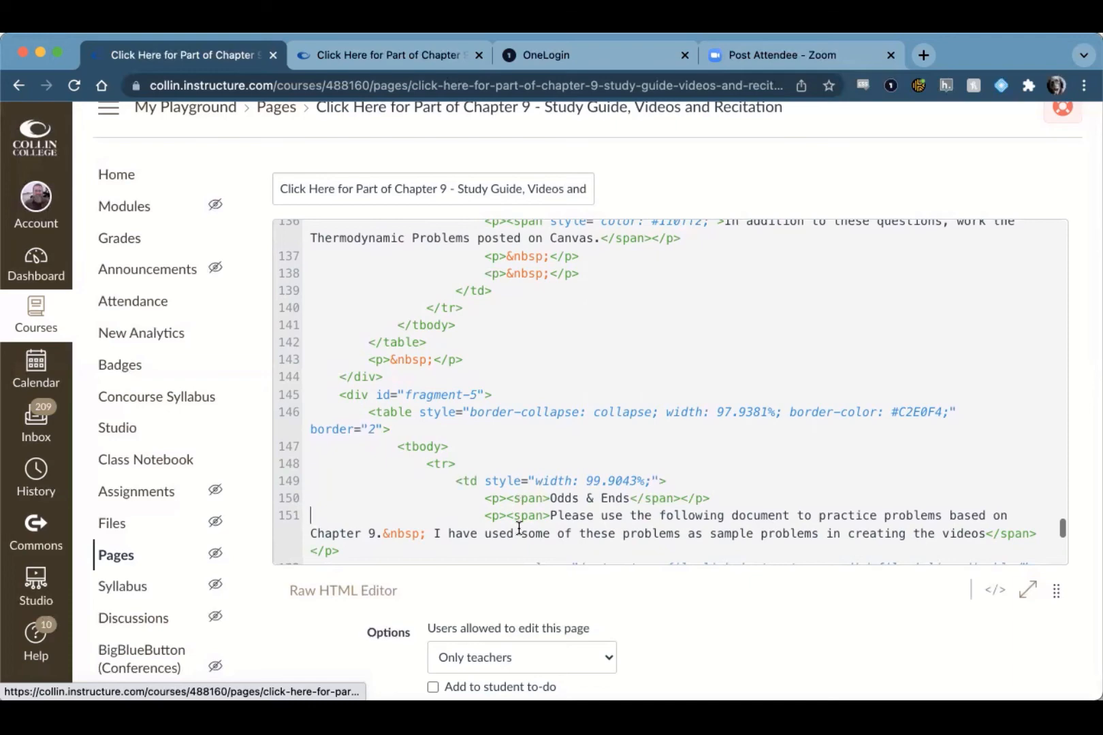
Step: Delete the copied recitation content below the Odds & Ends heading in the fragment-5 div, up to the div's closing tag
scroll(519, 528, down, 5)
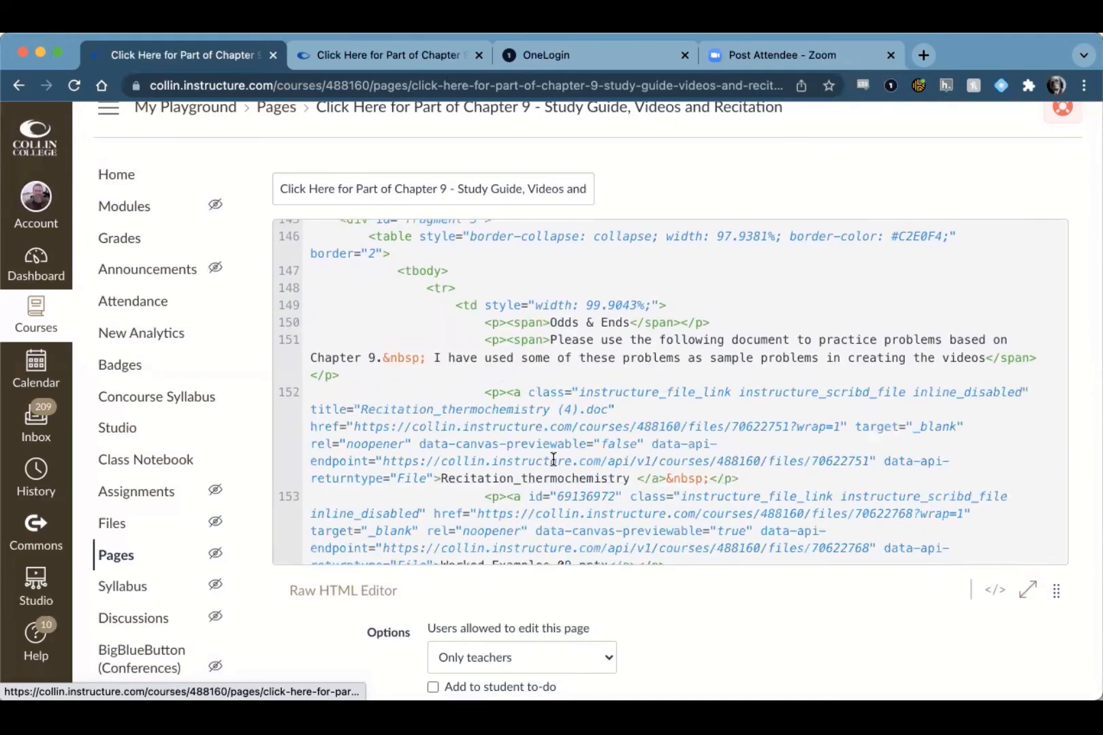
scroll(554, 459, down, 10)
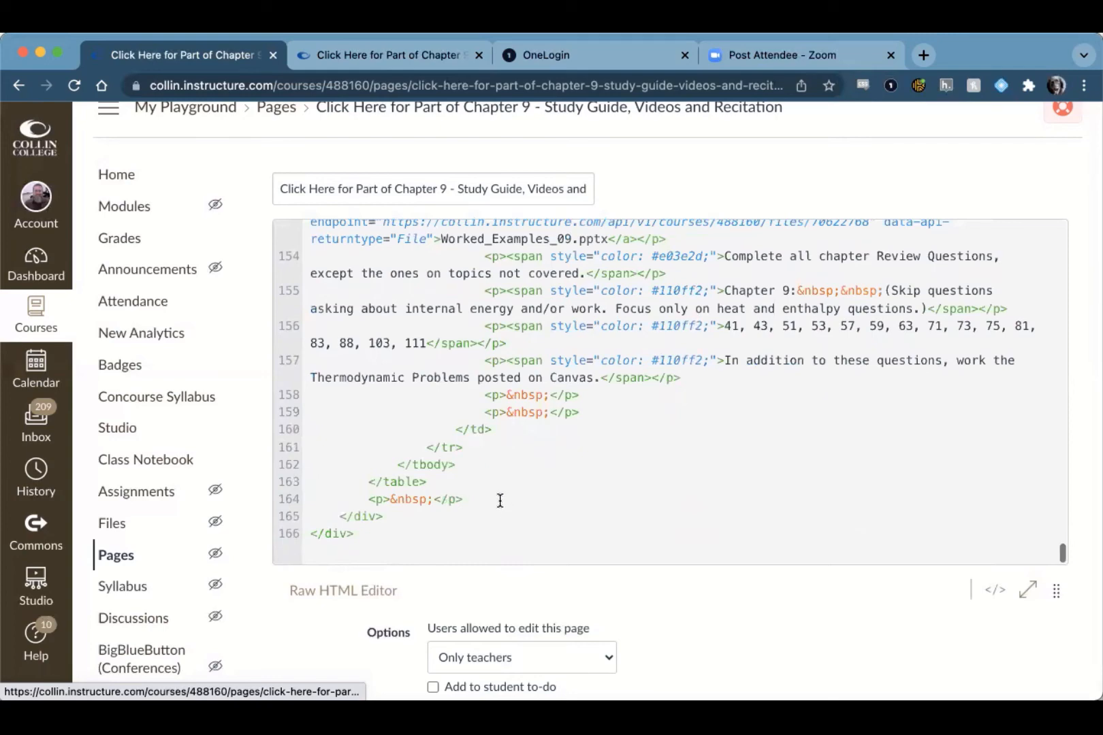
shift+click(500, 500)
key(BackSpace)
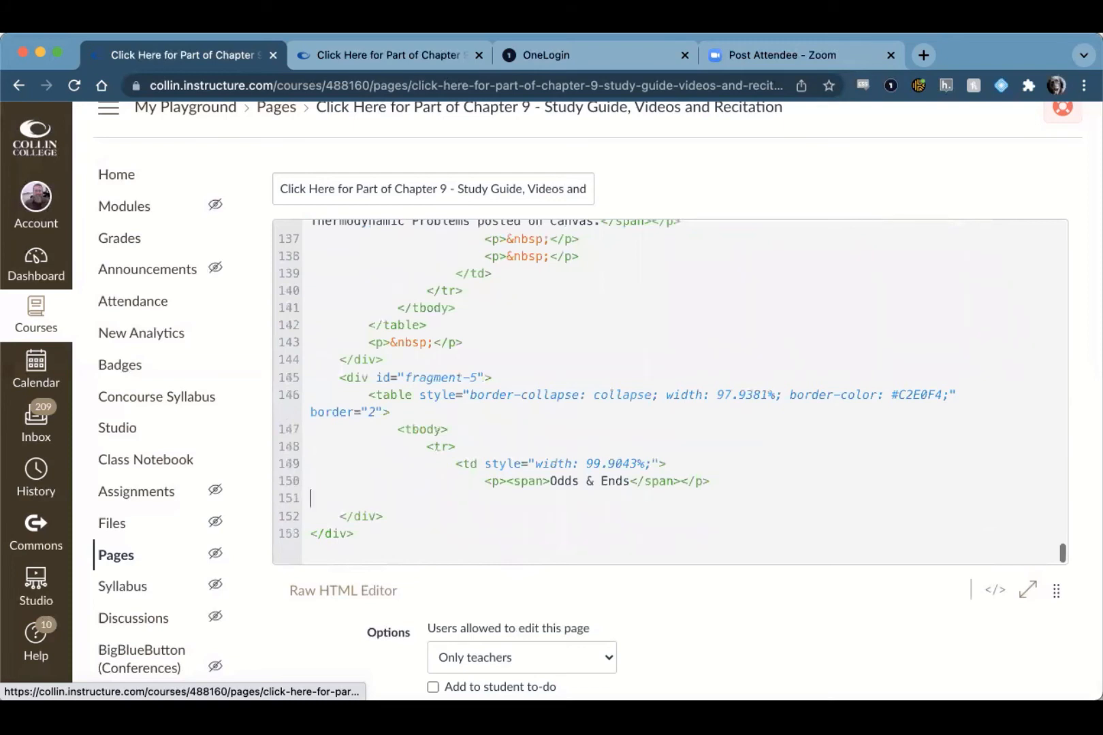
Step: Add the line "Hello This is where we will leave odd ball files." below the Odds & Ends heading, without a blank line after it
key(Left)
key(Return)
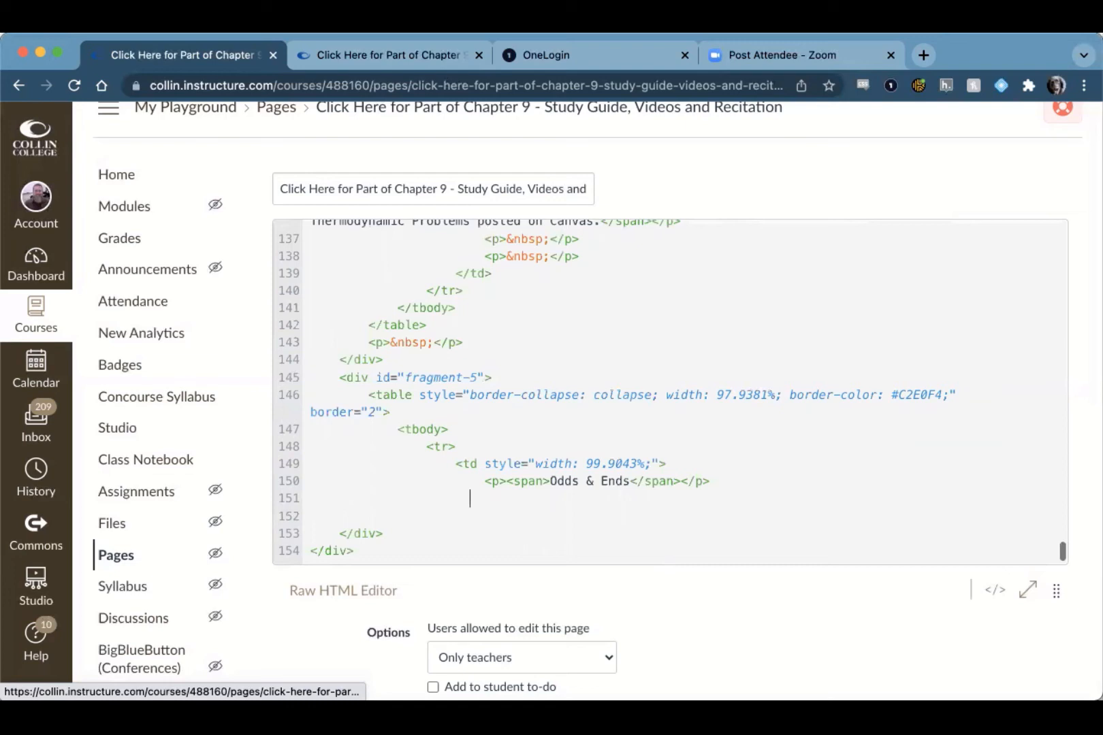
text(Hello This is where we will)
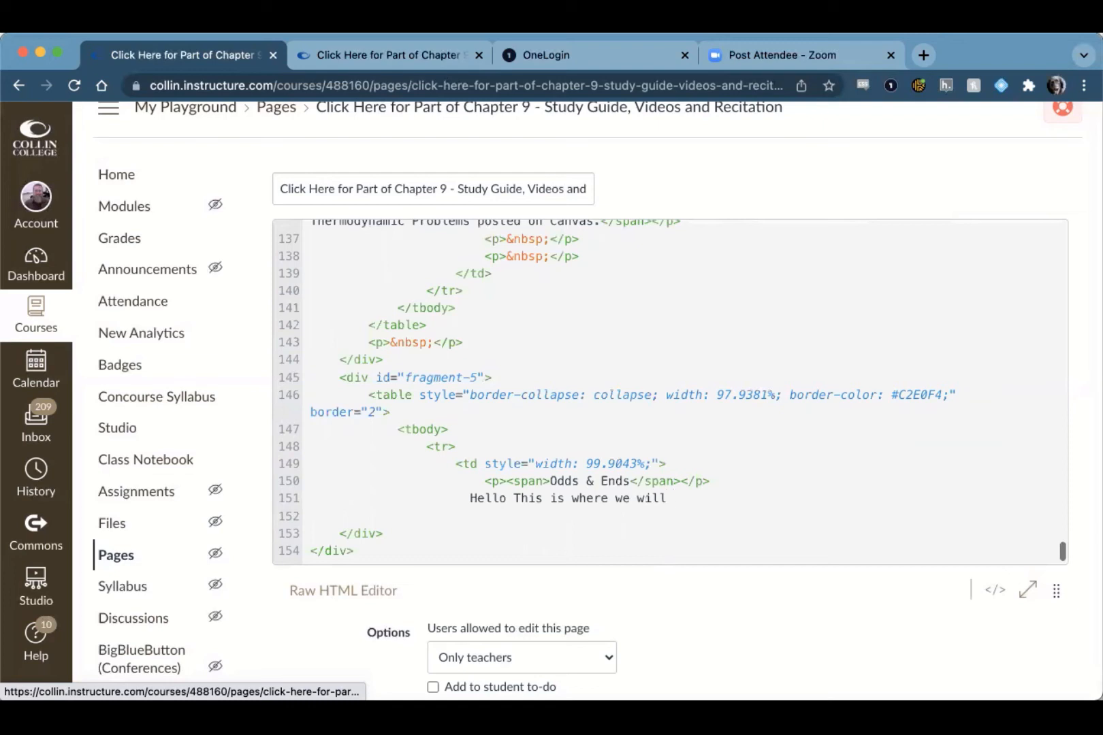
text( leave odd ball files.)
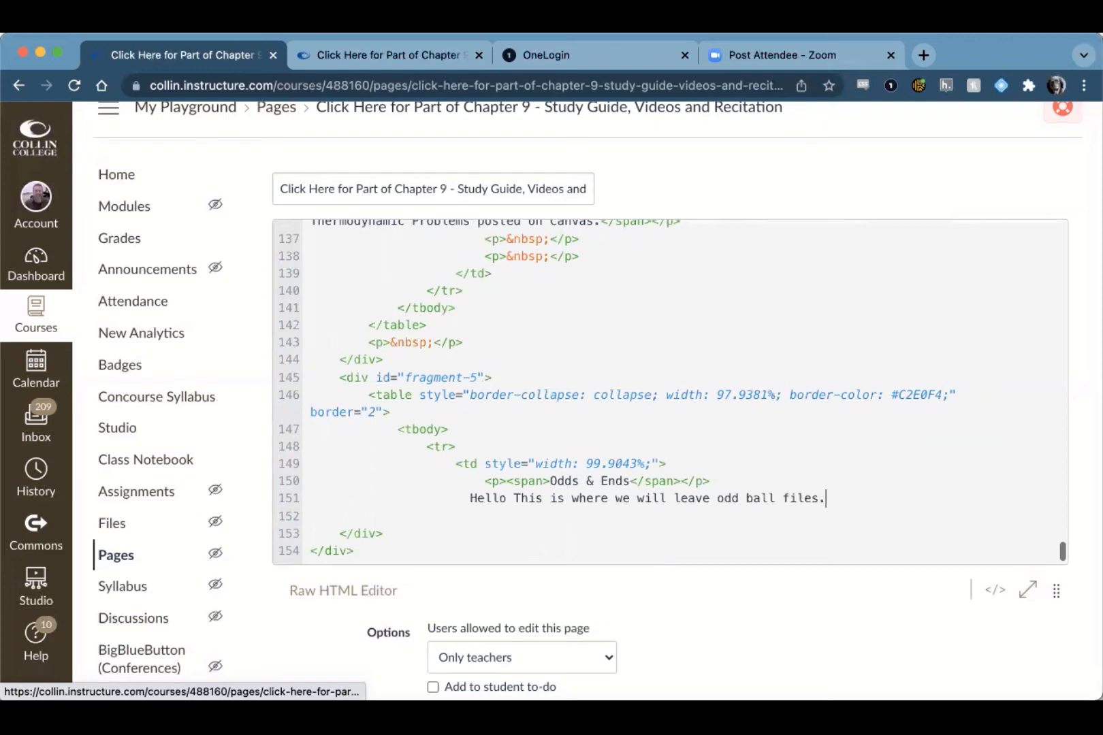
key(Delete)
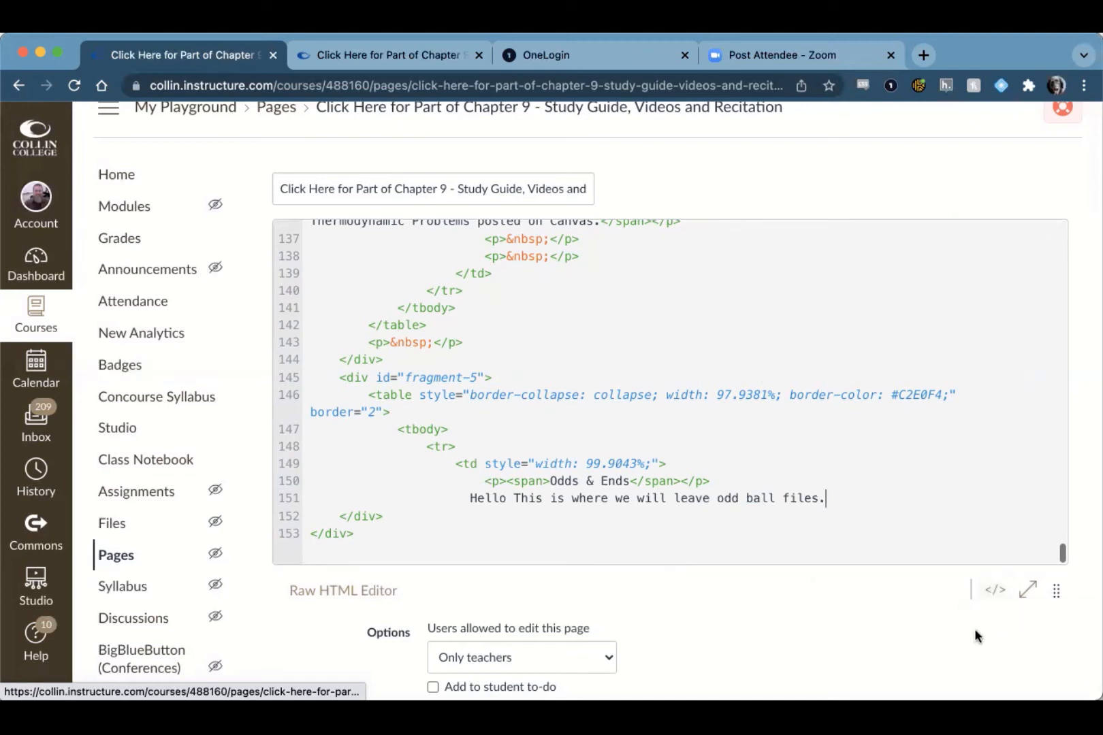
Step: Return to the visual editor and examine the tab list and the Odds & Ends section at the end of the page
click(997, 590)
click(995, 591)
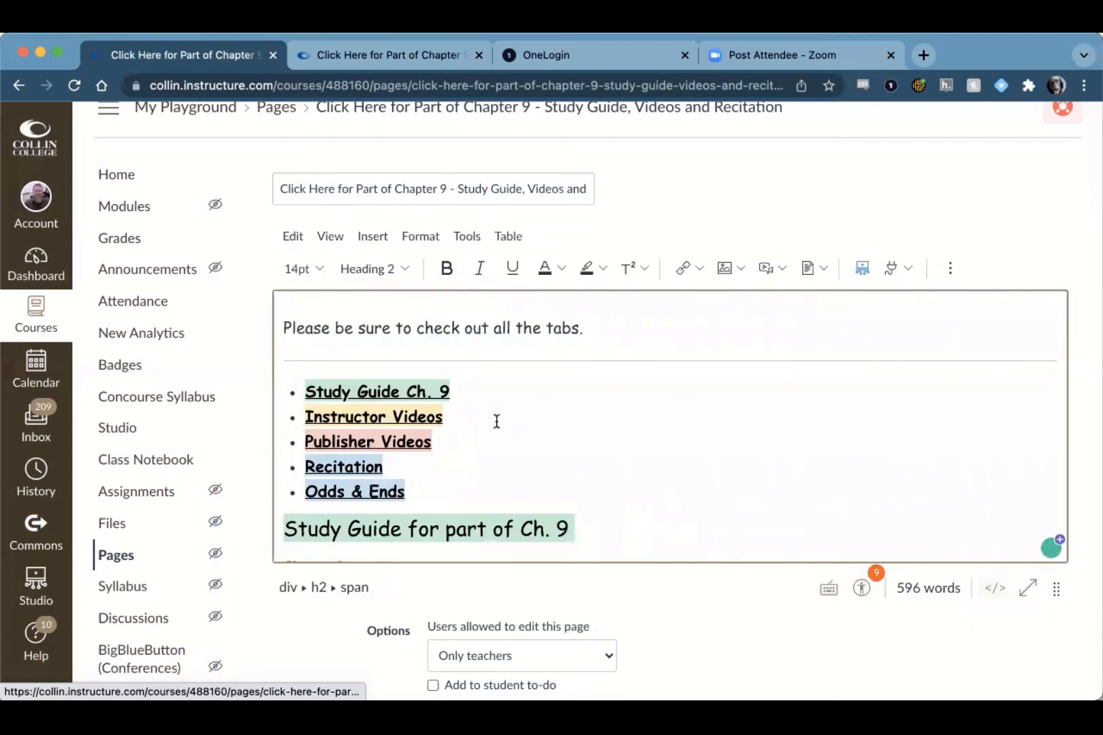
scroll(352, 407, down, 2)
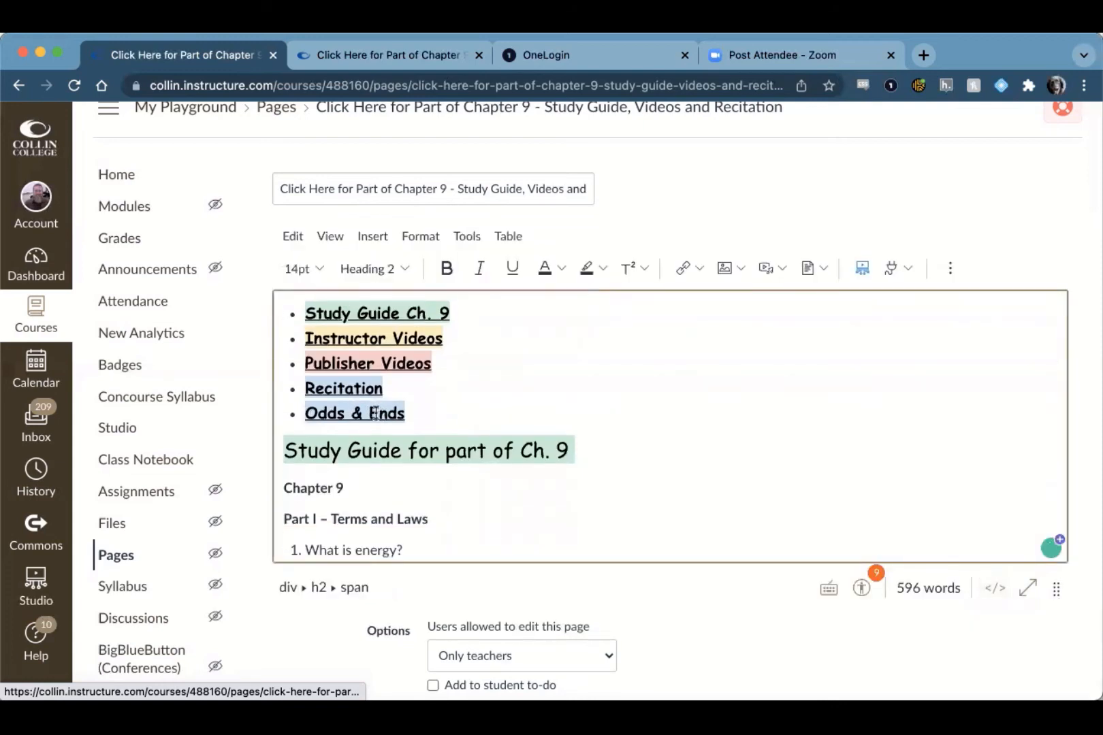
scroll(398, 414, down, 15)
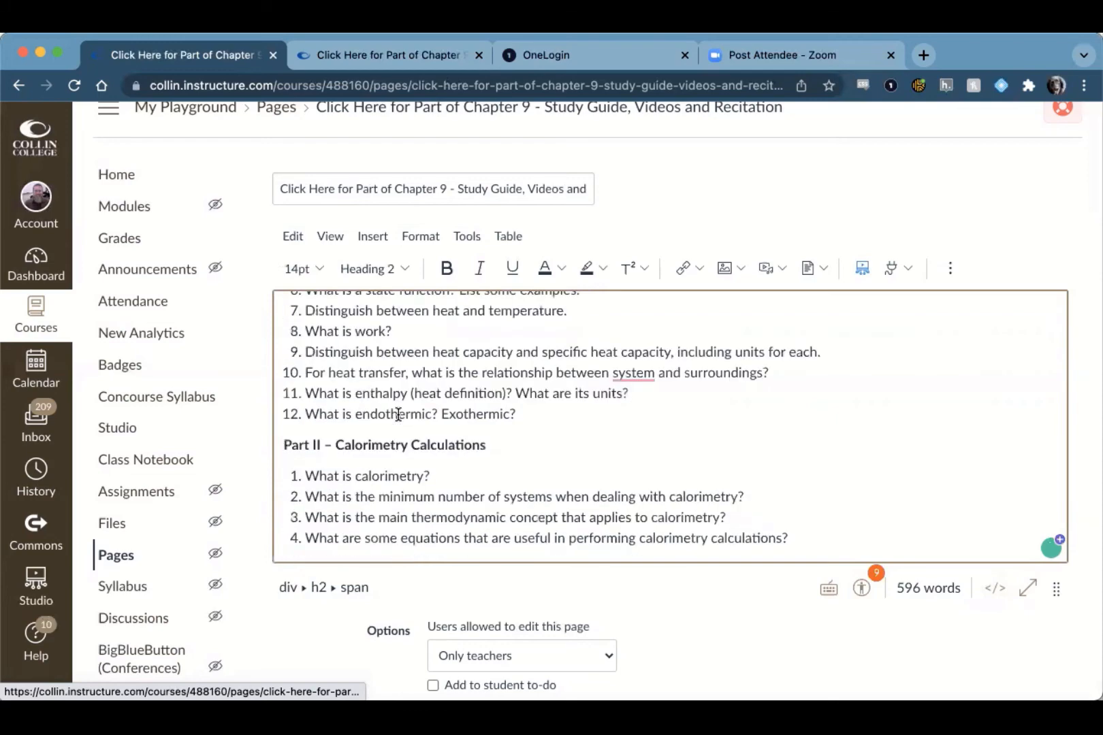
scroll(398, 414, down, 5)
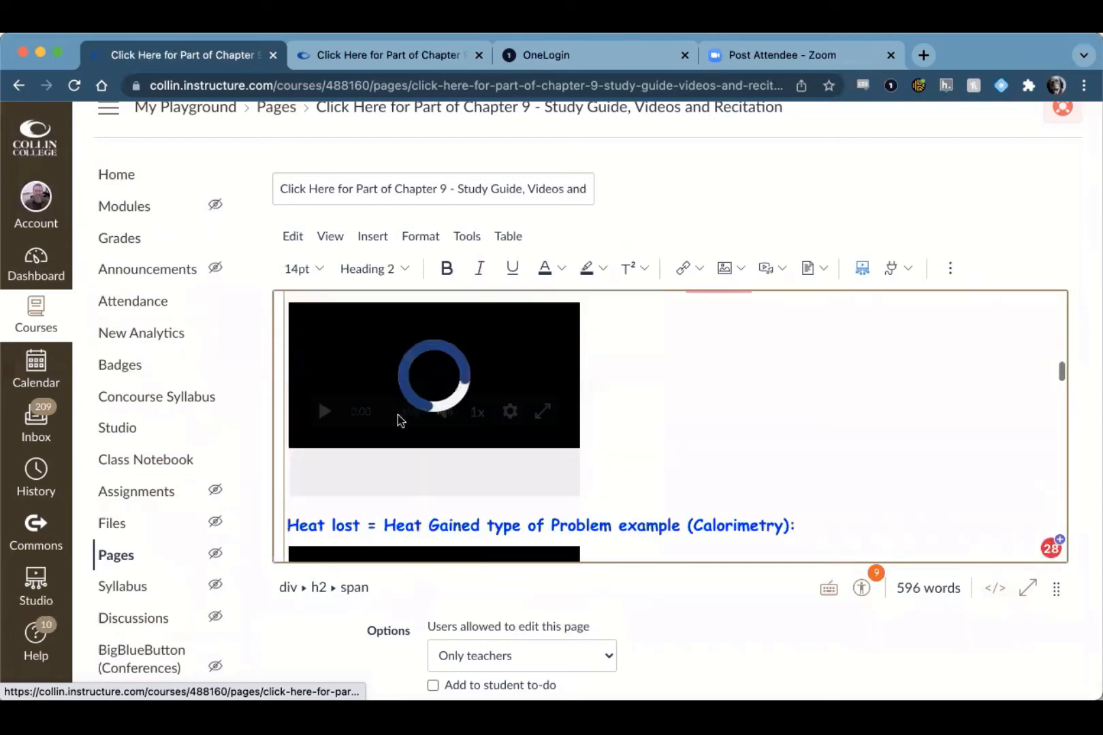
scroll(1006, 446, down, 15)
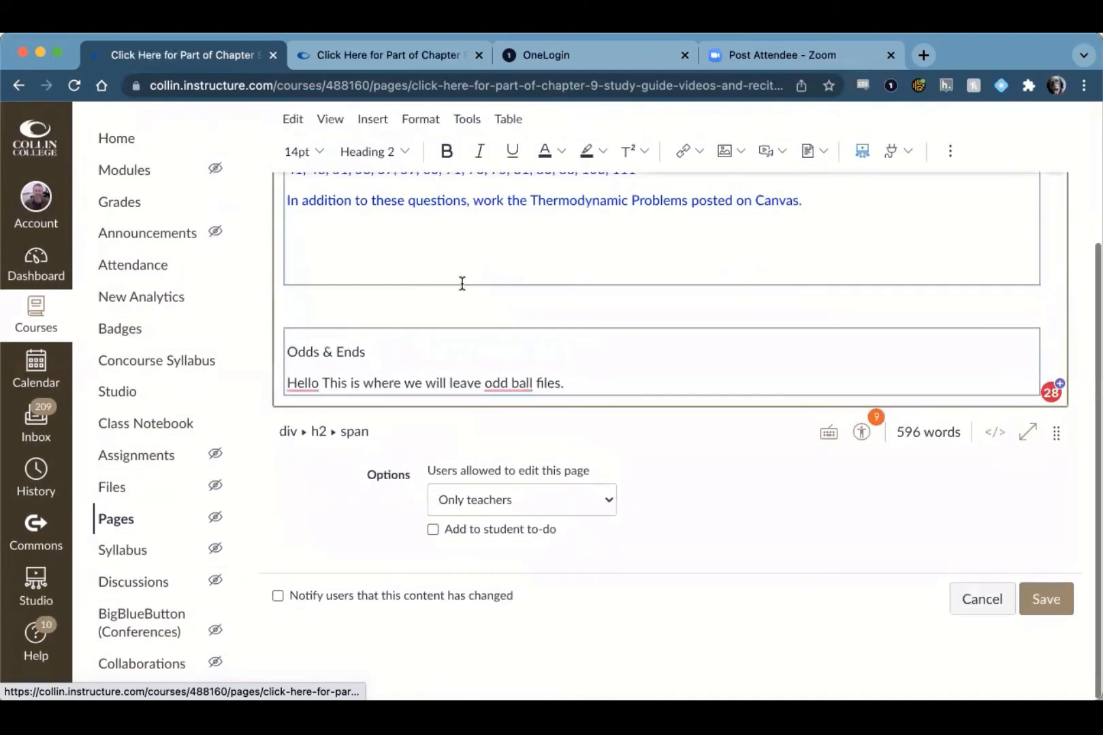
scroll(361, 345, up, 10)
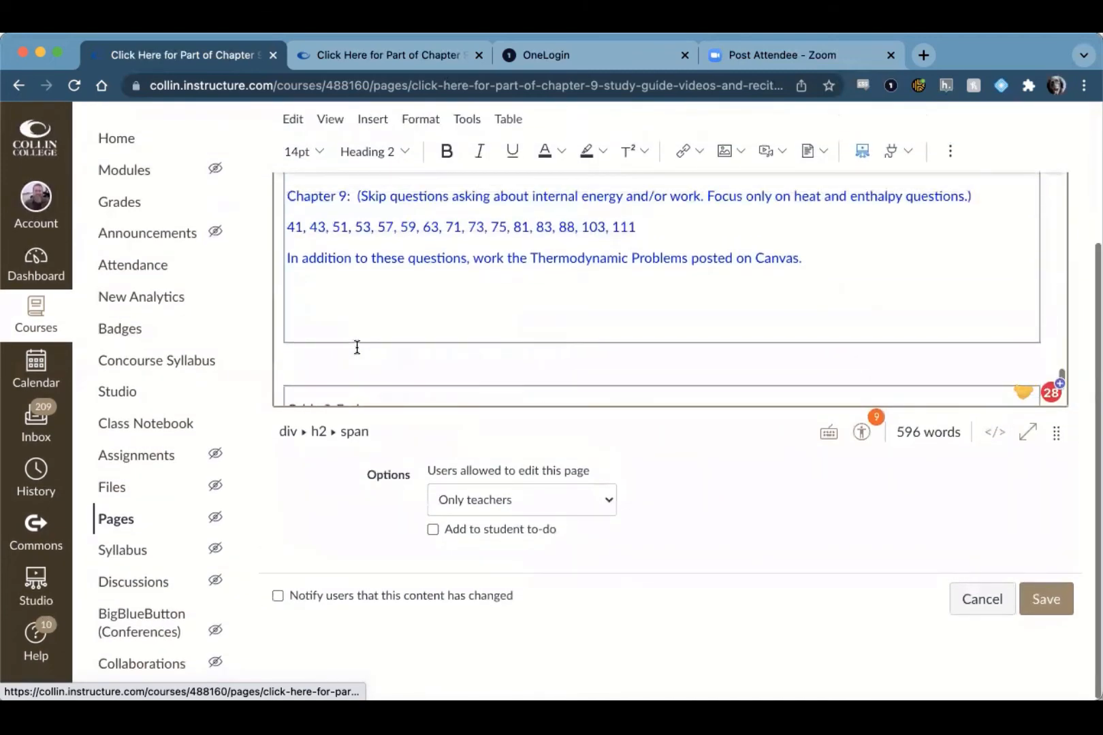
scroll(357, 348, down, 6)
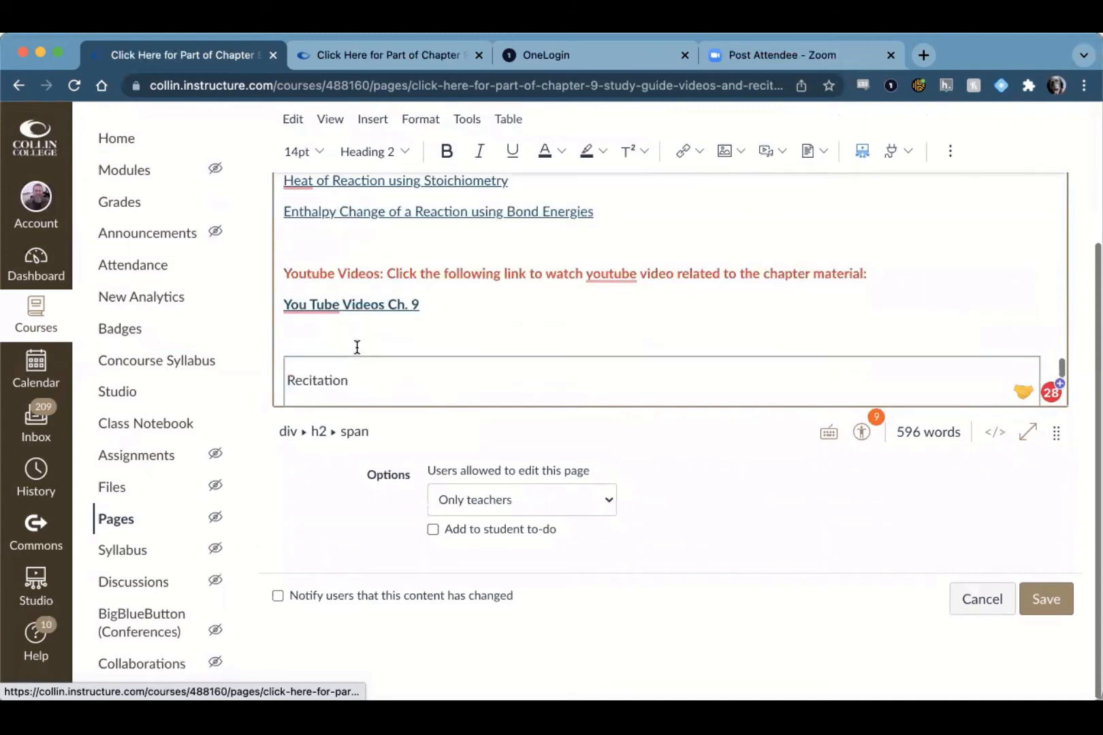
scroll(357, 347, down, 15)
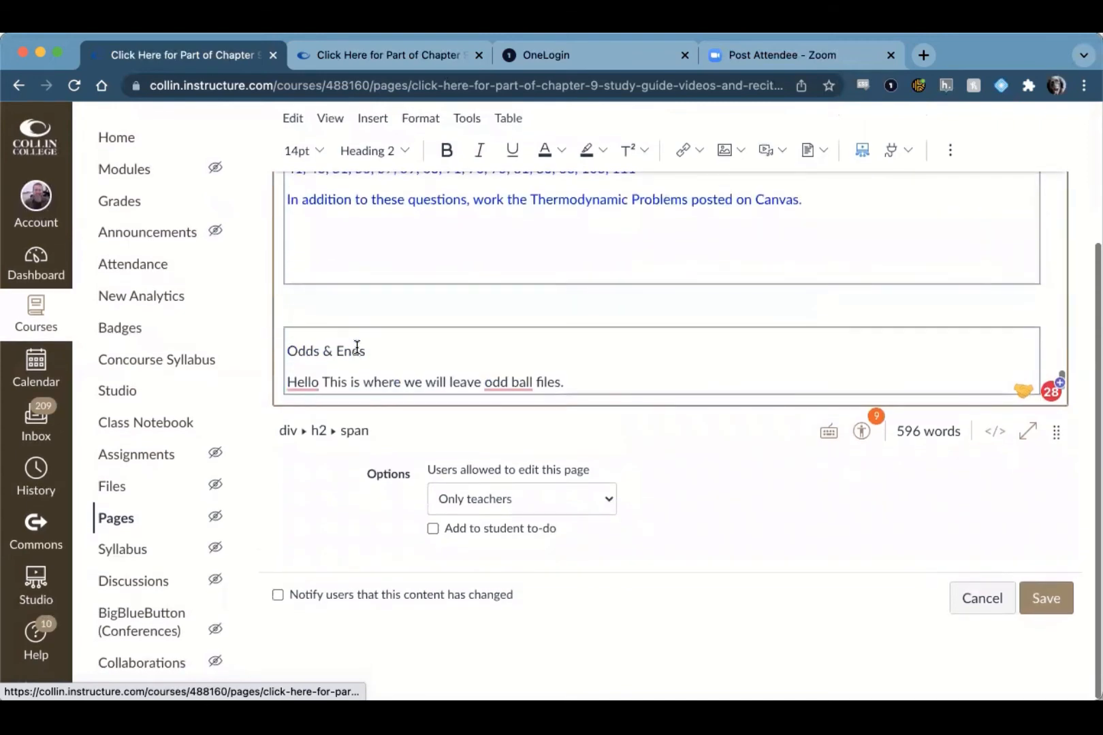
scroll(356, 347, up, 20)
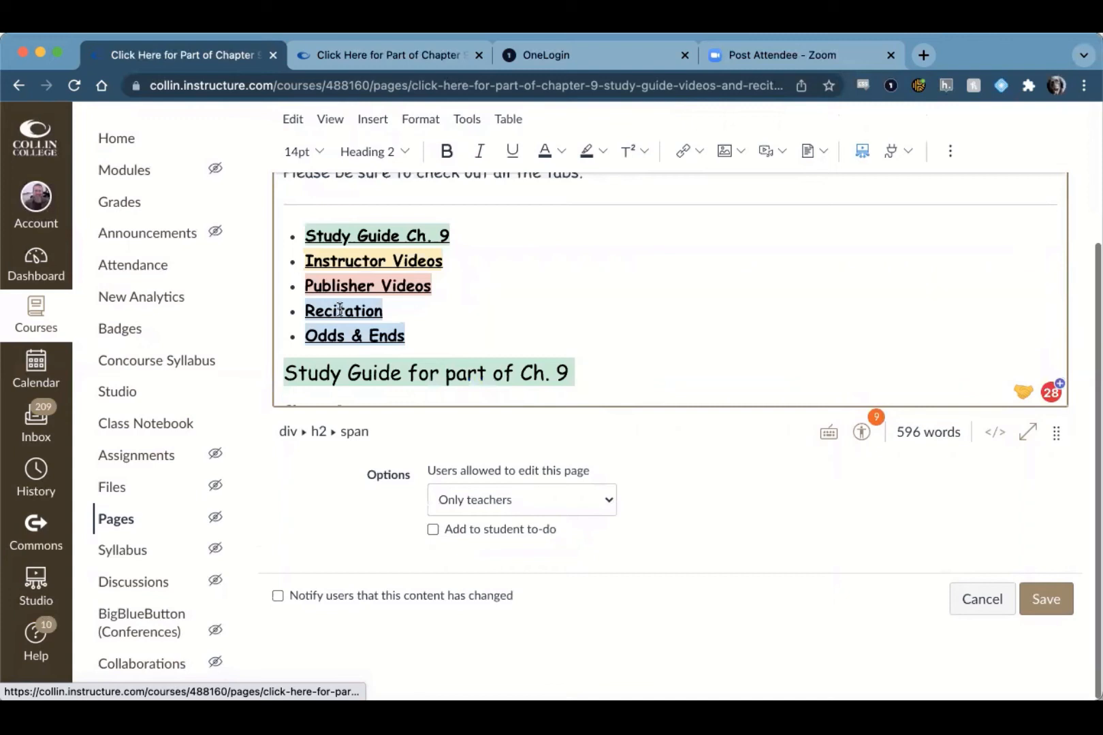
scroll(340, 310, up, 1)
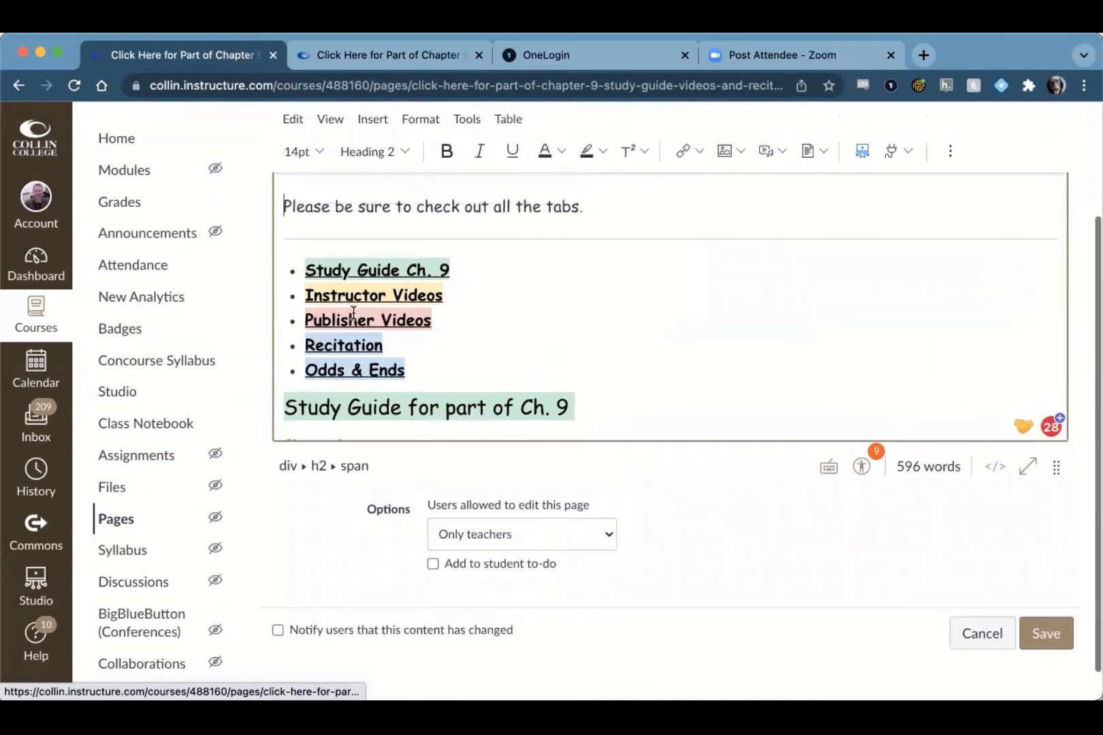
Step: Highlight the Odds & Ends item in the tab list with medium purple
click(406, 372)
drag(355, 373, 307, 367)
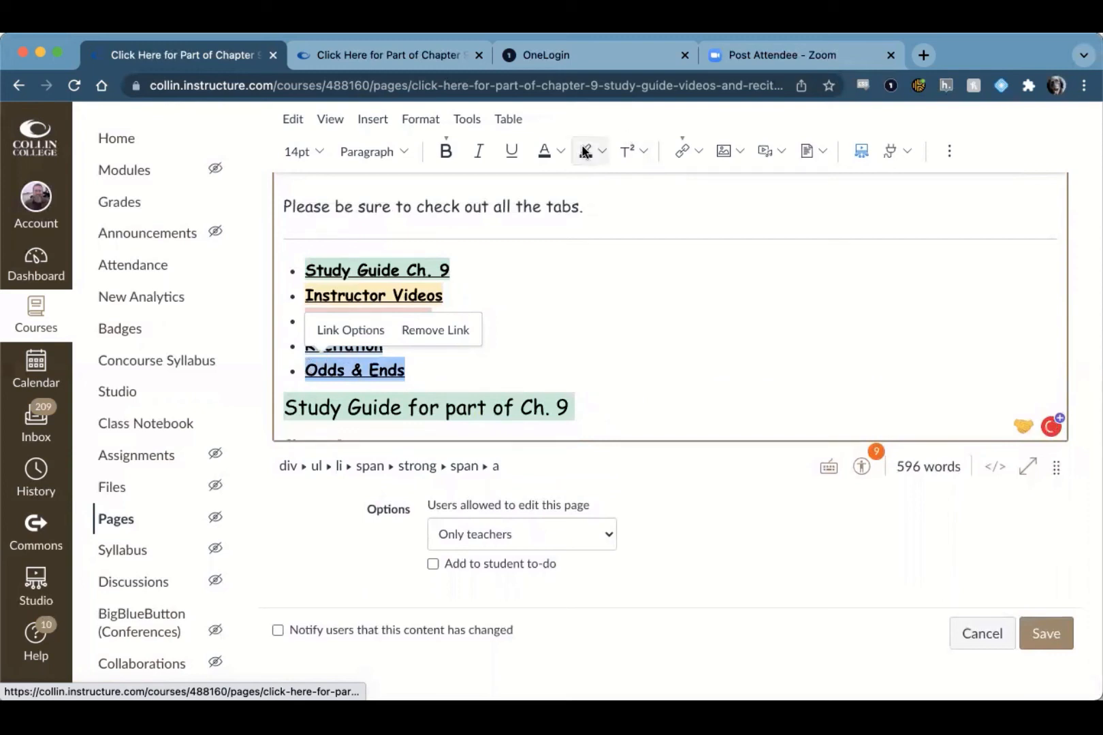
click(604, 151)
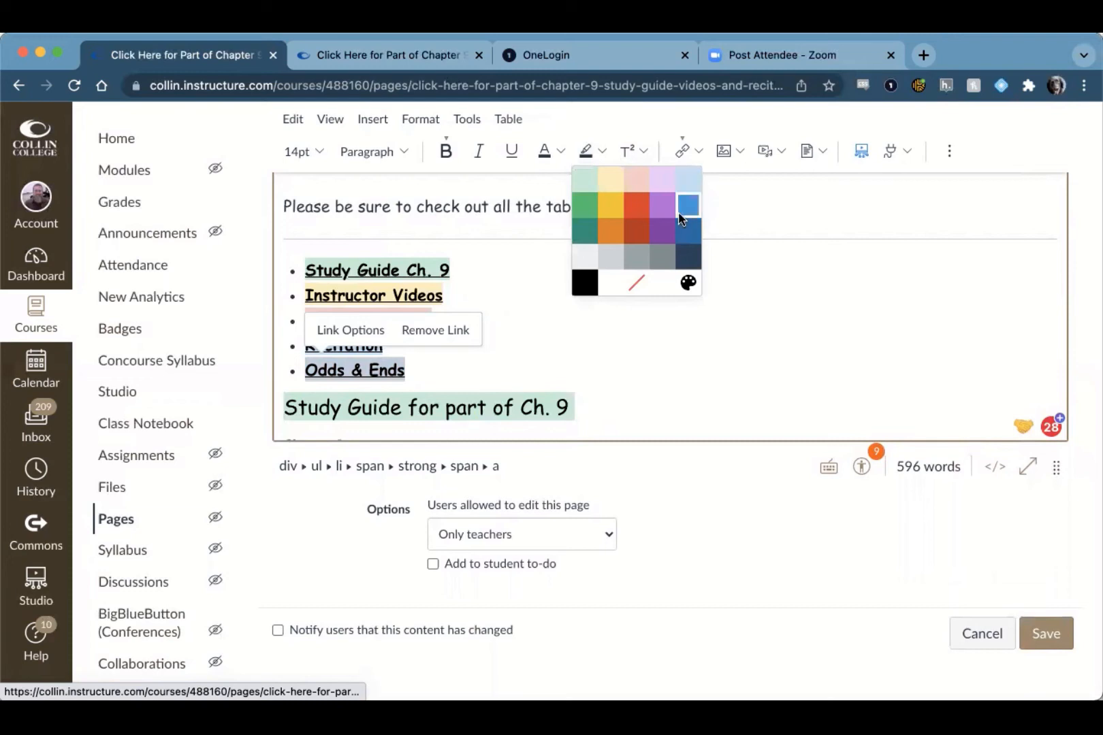
click(659, 211)
click(557, 338)
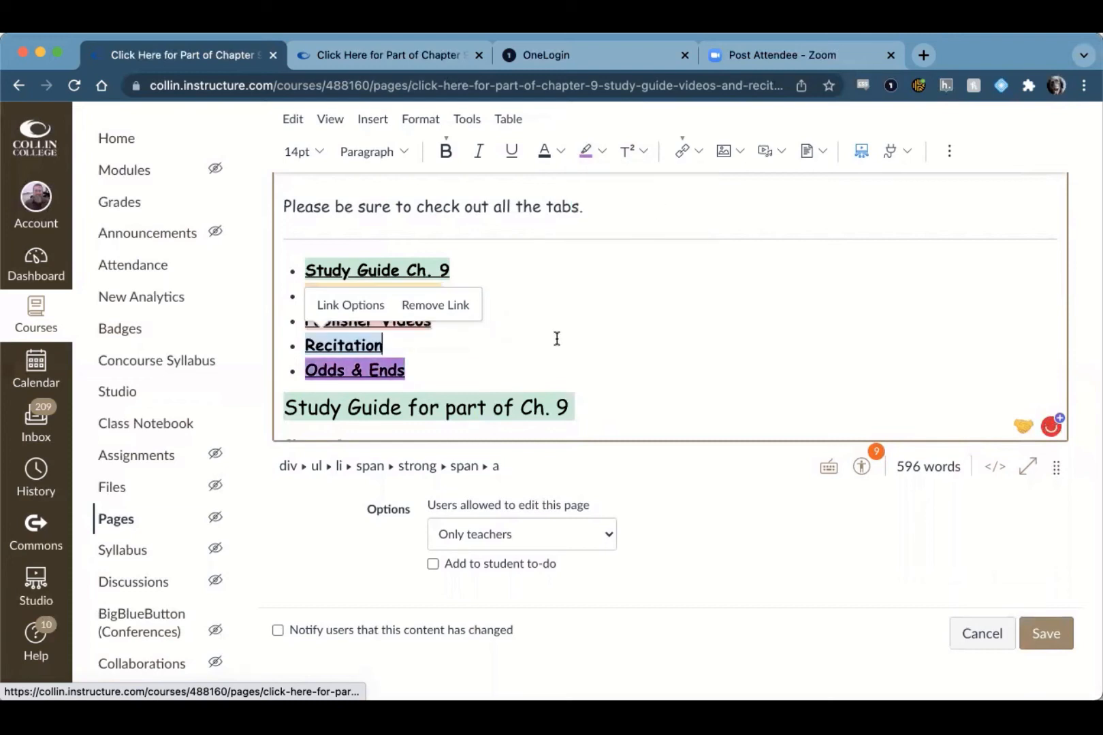
Step: Change the Odds & Ends item's highlight to light purple and save the page to check its tab
click(343, 374)
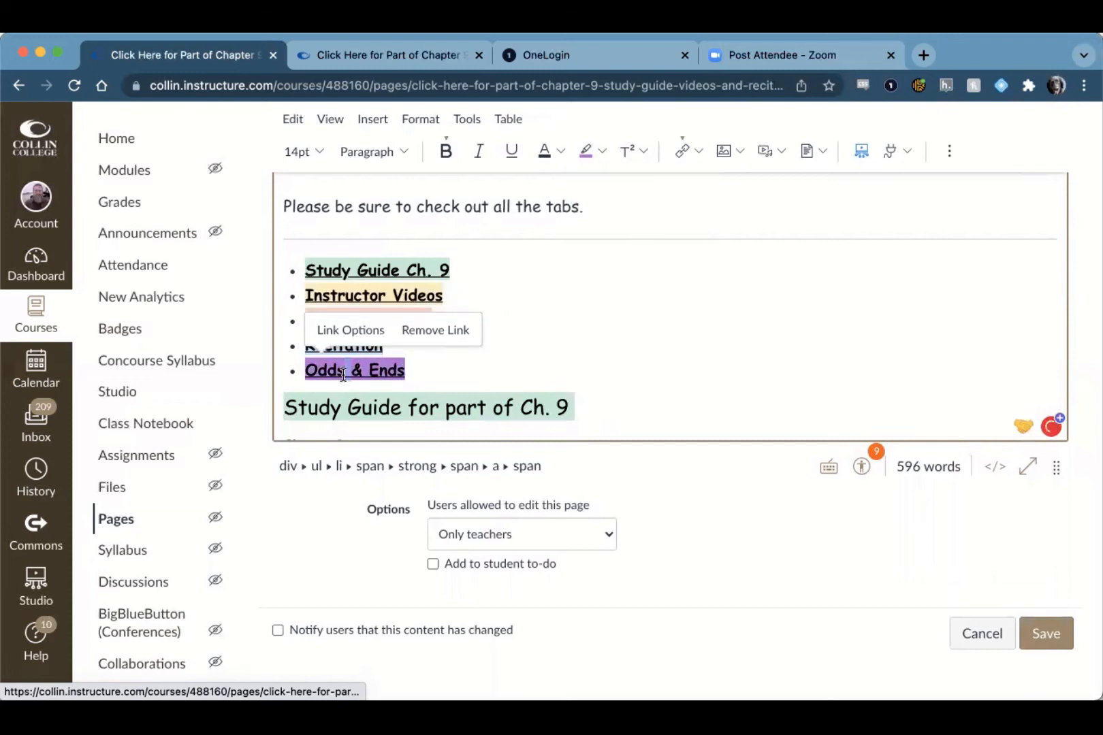
click(599, 146)
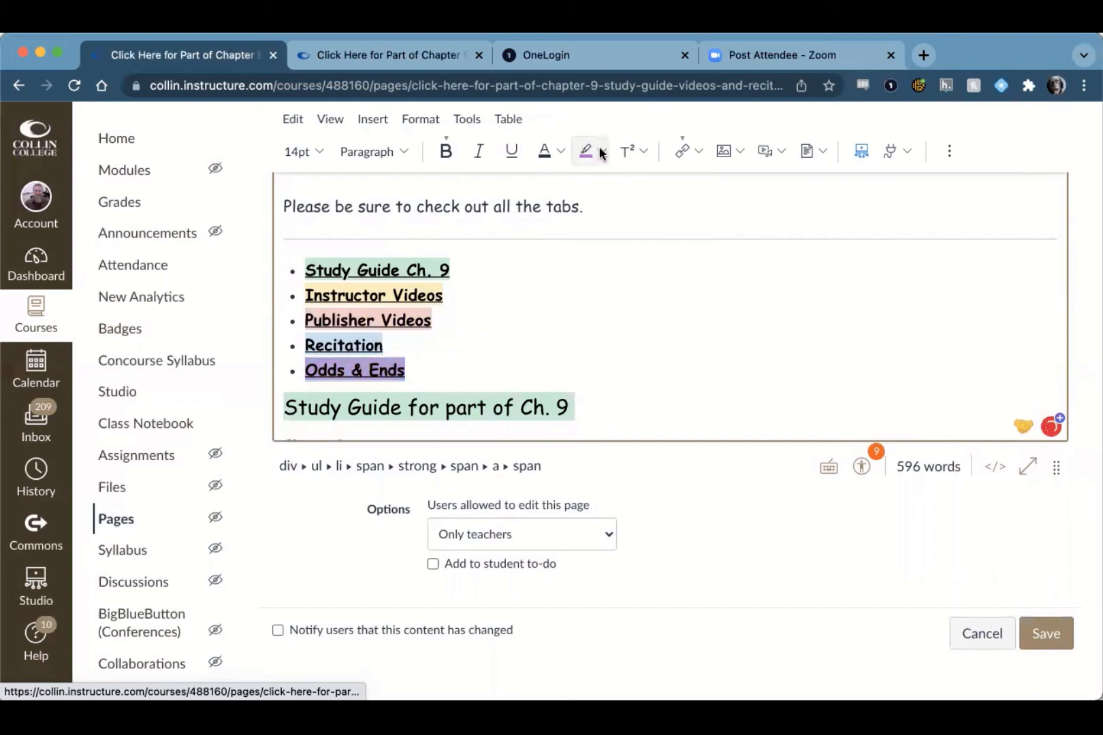
click(660, 182)
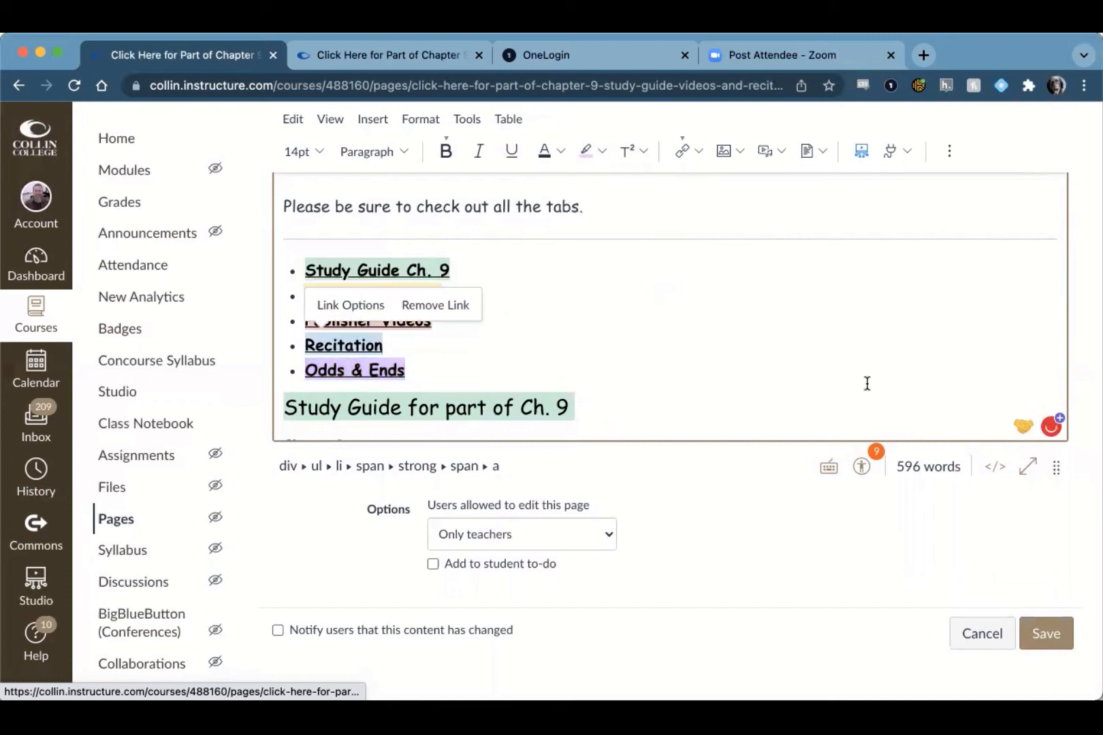
click(1052, 636)
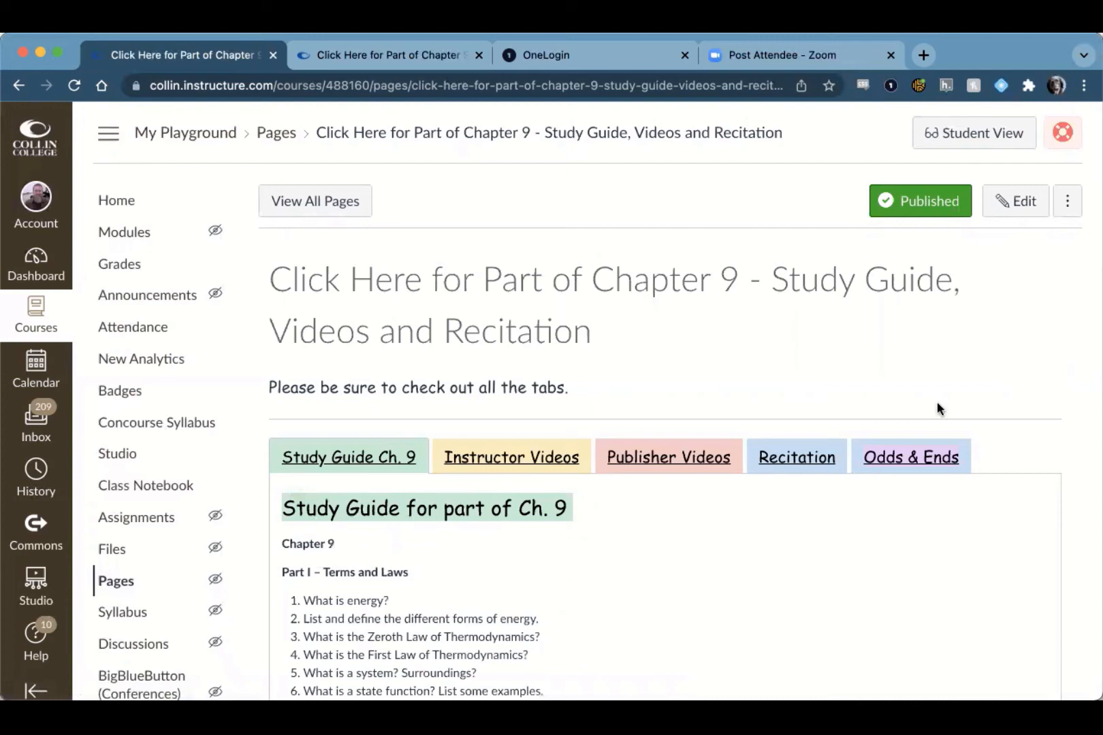
click(914, 458)
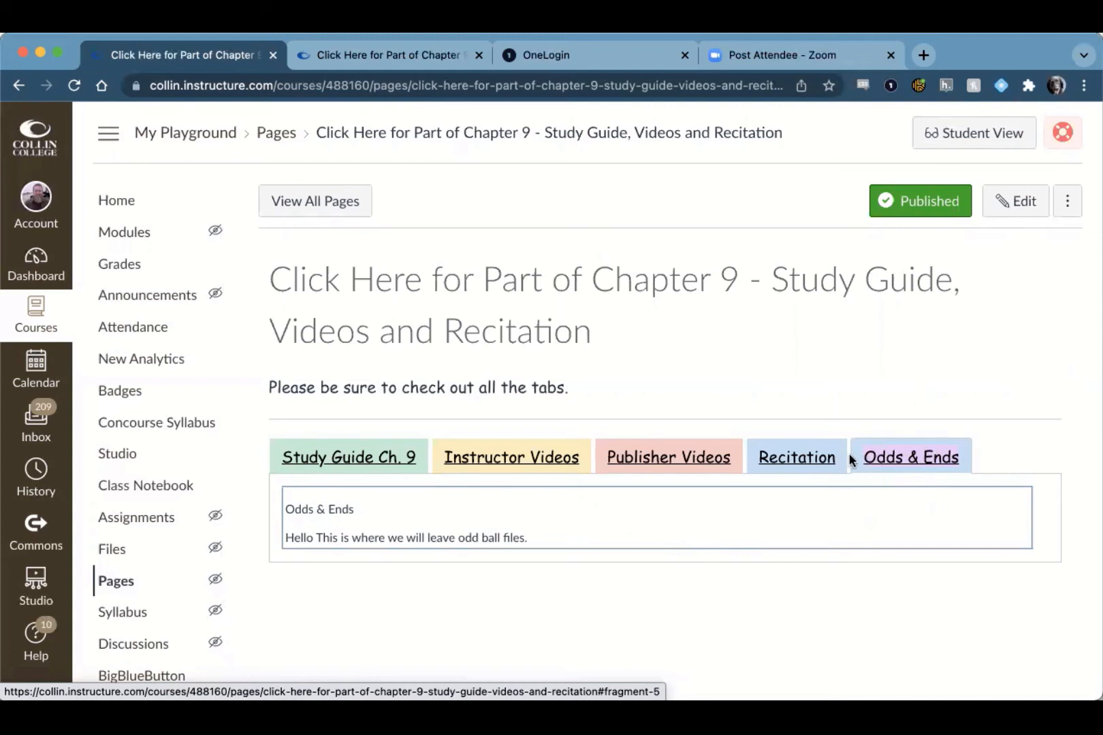
Step: Reopen the page's HTML for editing and copy the colour code #eccafa from the inner span of the Odds & Ends list item
click(1016, 204)
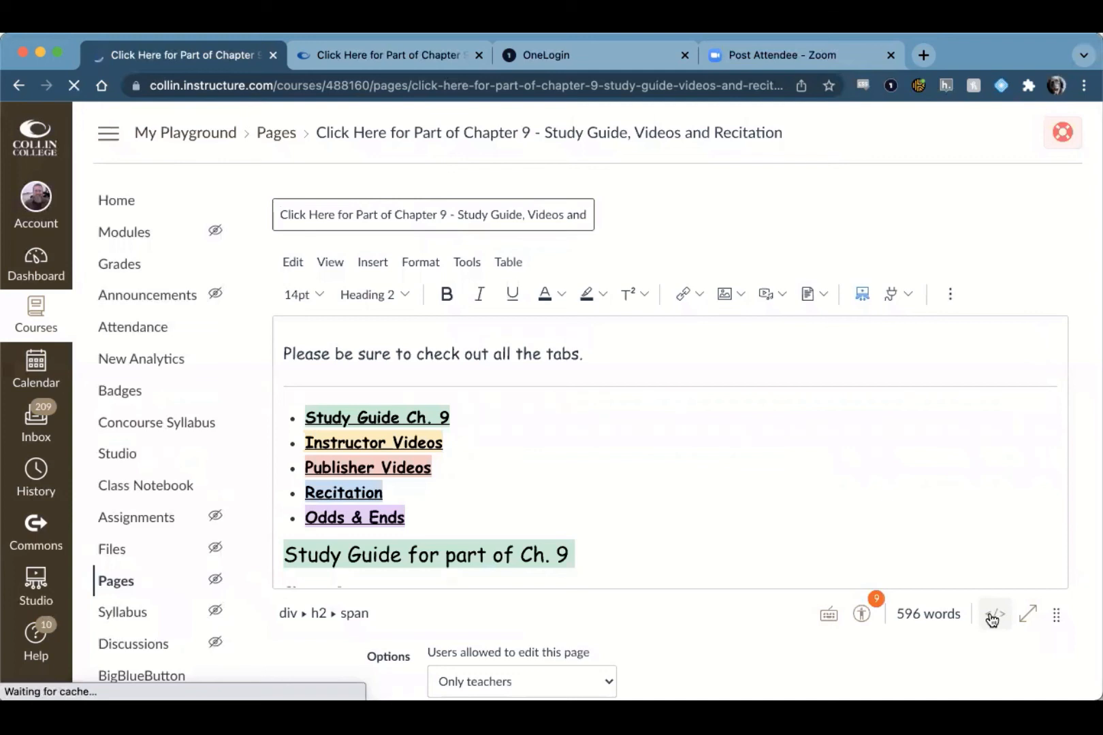
click(992, 617)
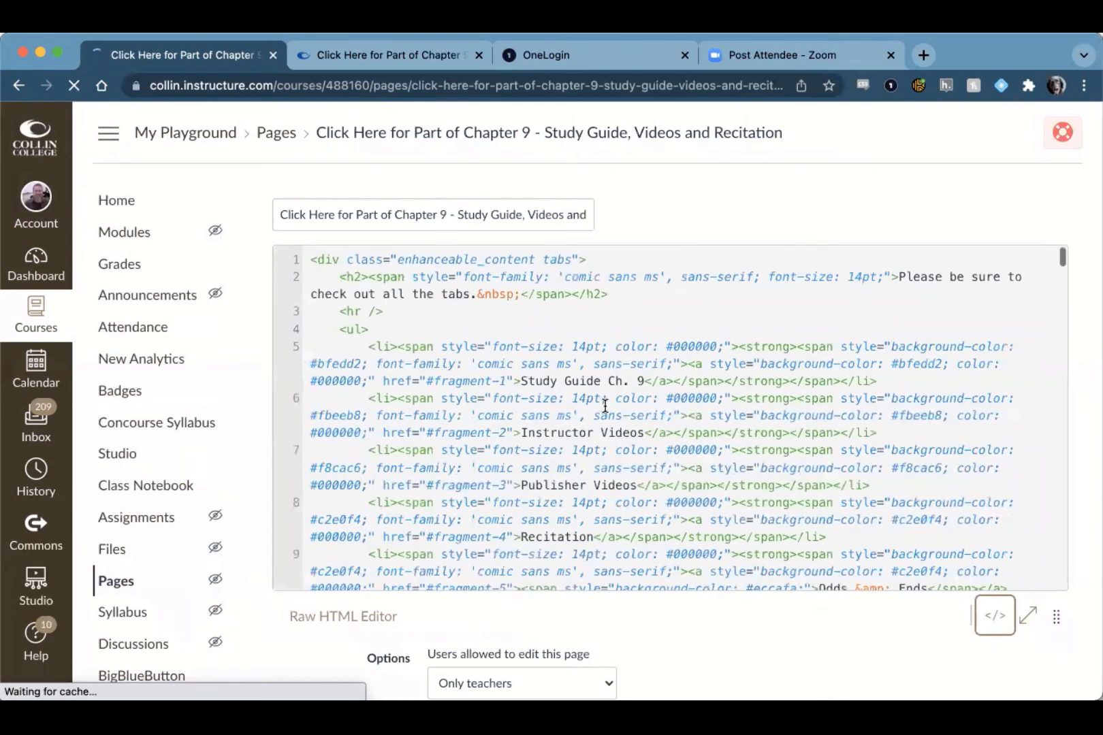
scroll(603, 403, down, 5)
scroll(567, 430, up, 3)
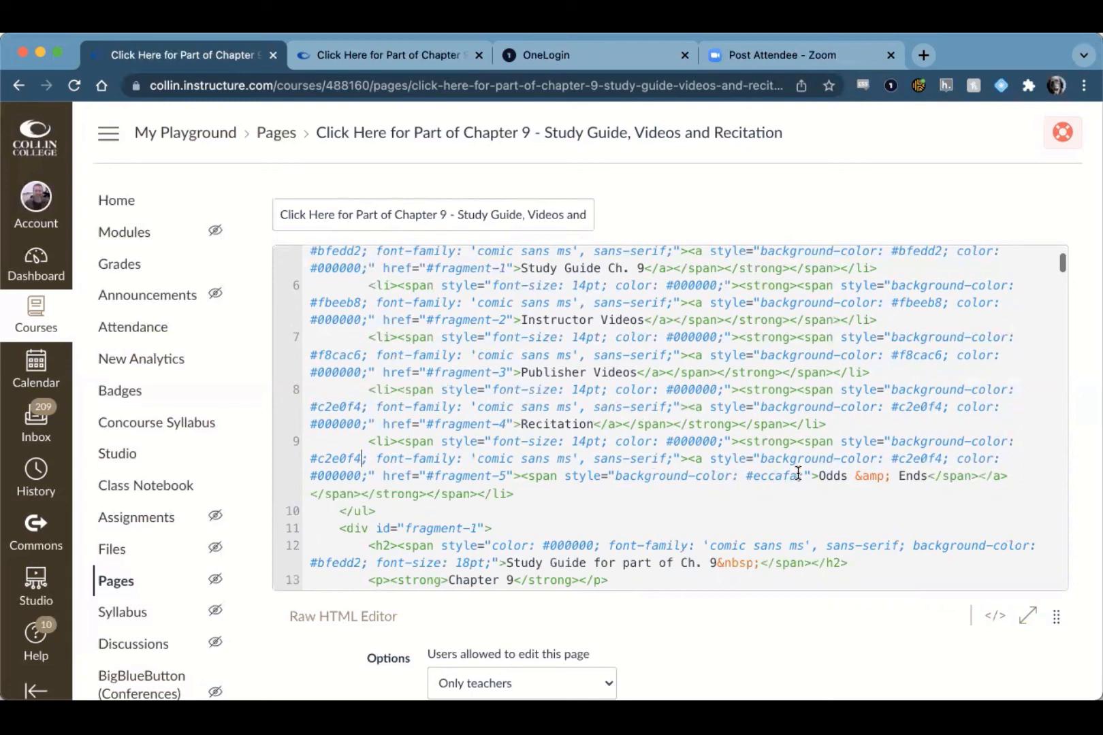
click(749, 476)
key(shift+Right)
key(shift+Right)
key(shift+Right)
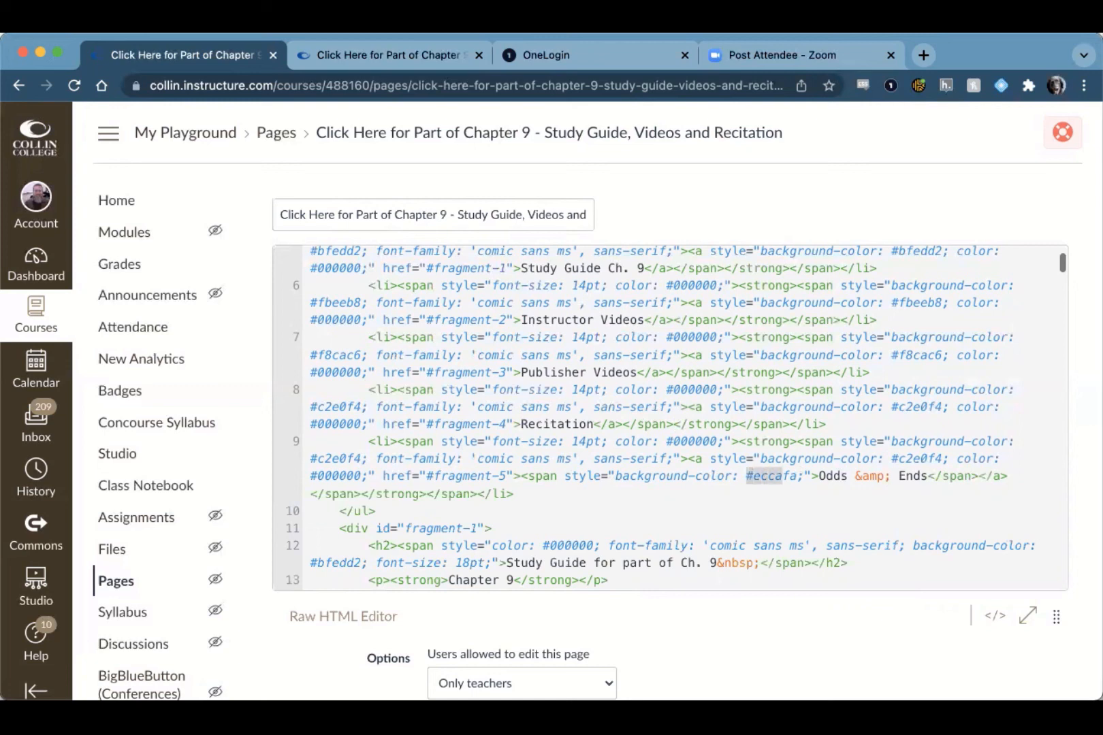
key(shift+Right)
key(shift+Right)
key(super+c)
Step: Set the background color of the Odds & Ends link (fragment-5) to #eccafa
click(891, 459)
key(shift+Right)
key(shift+Right)
key(shift+Right)
key(shift+Right)
key(shift+Right)
key(shift+Right)
key(shift+Right)
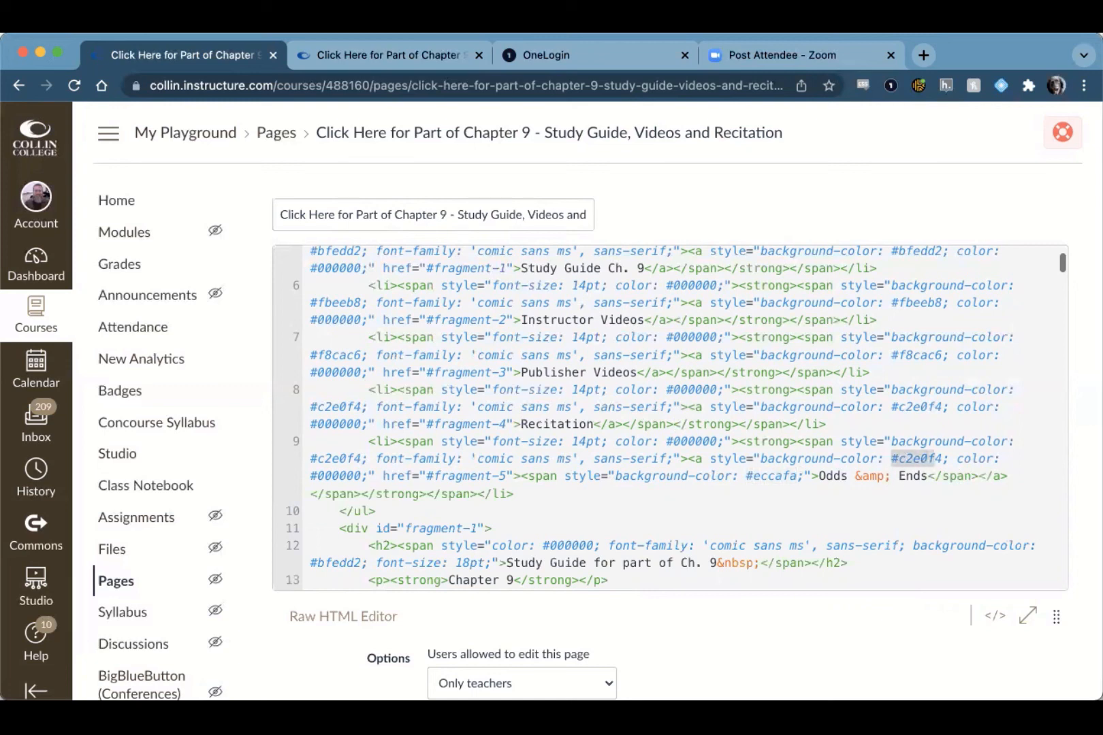
key(super+v)
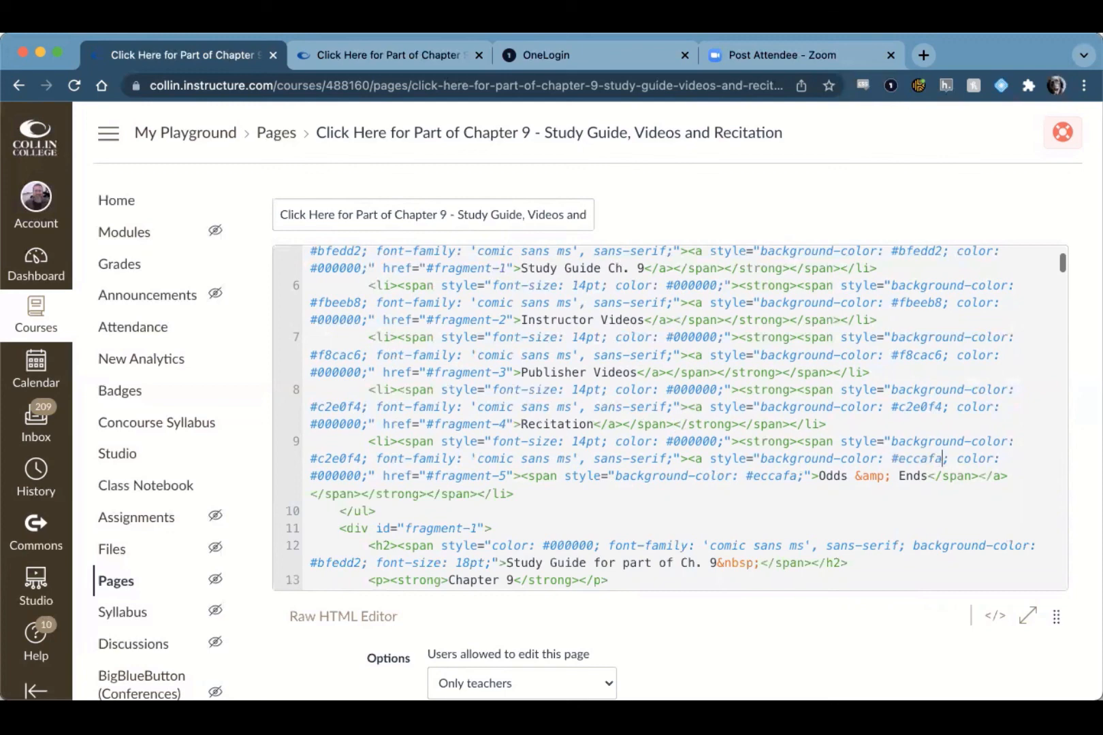
Step: Set the background color of the outer span around the Odds & Ends link to #eccafa
click(310, 457)
key(shift+Right)
key(shift+Right)
key(shift+Right)
key(shift+Right)
key(shift+Right)
key(shift+Right)
key(shift+Right)
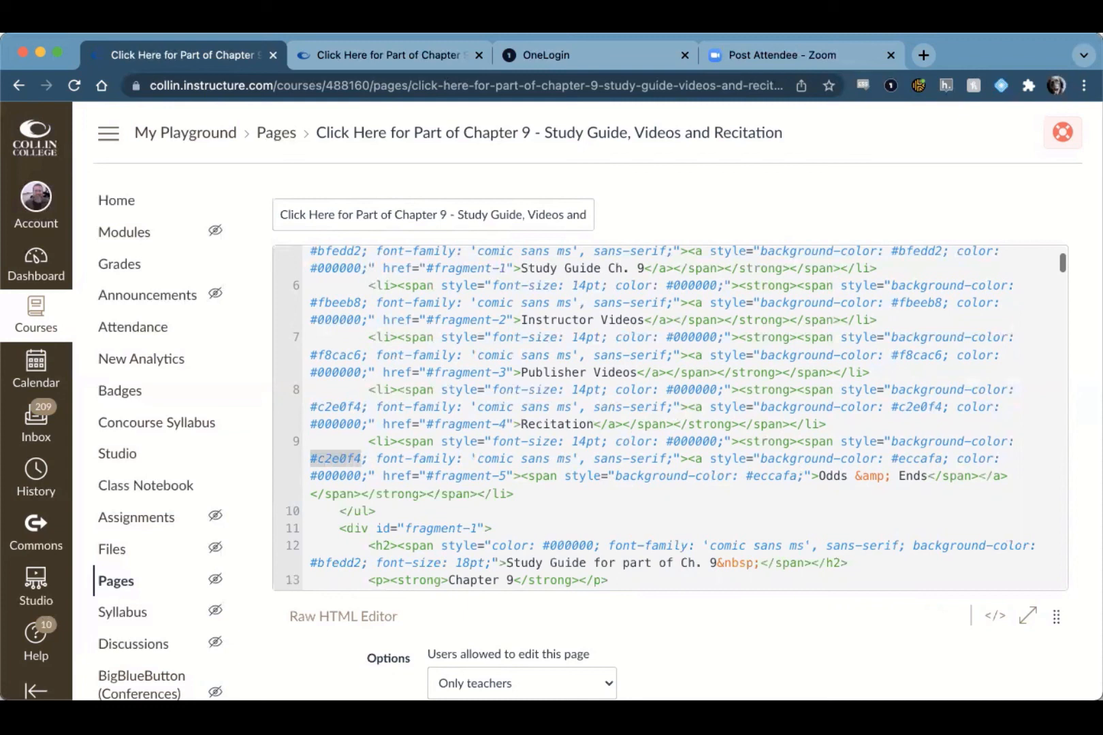
key(super+v)
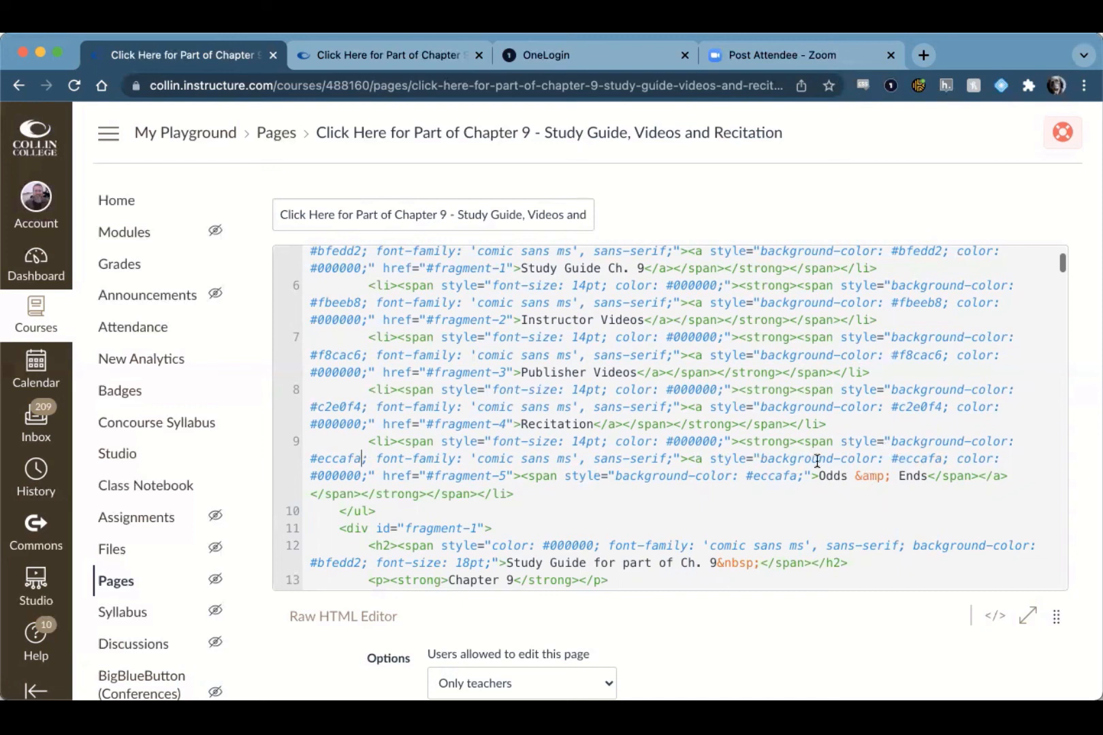
Step: Save the page from the visual editor and open its Odds & Ends tab to check the tab colour
click(1000, 624)
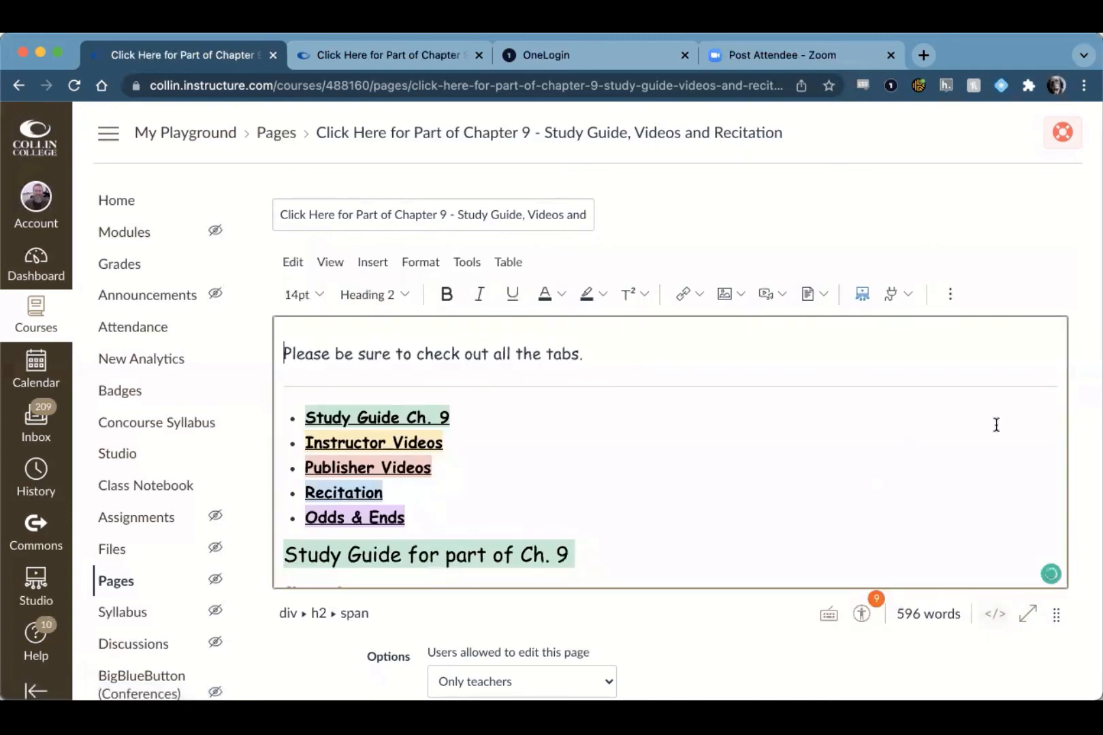
scroll(1022, 599, down, 3)
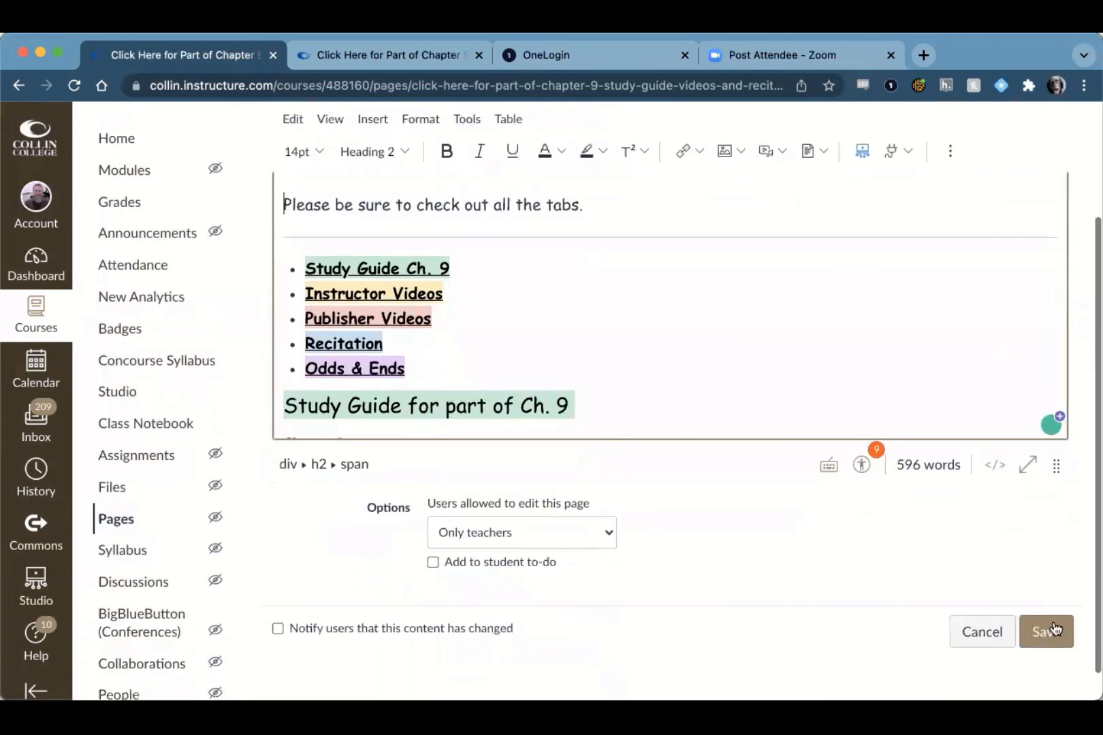
click(1046, 634)
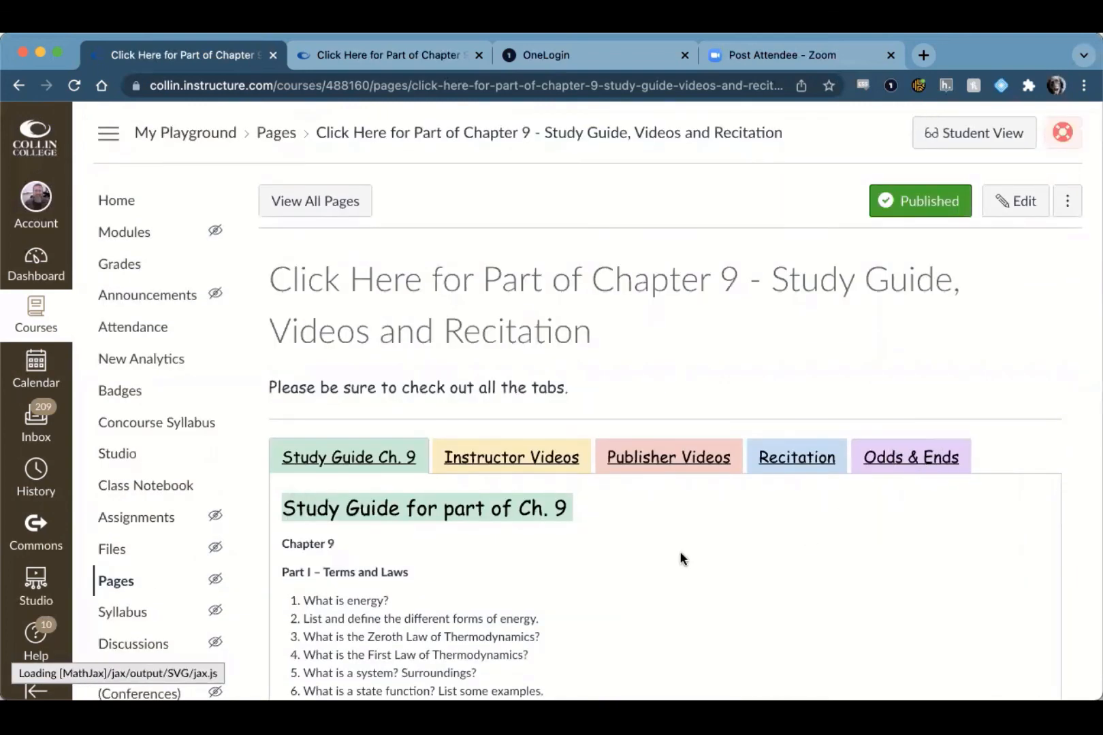
scroll(680, 555, down, 3)
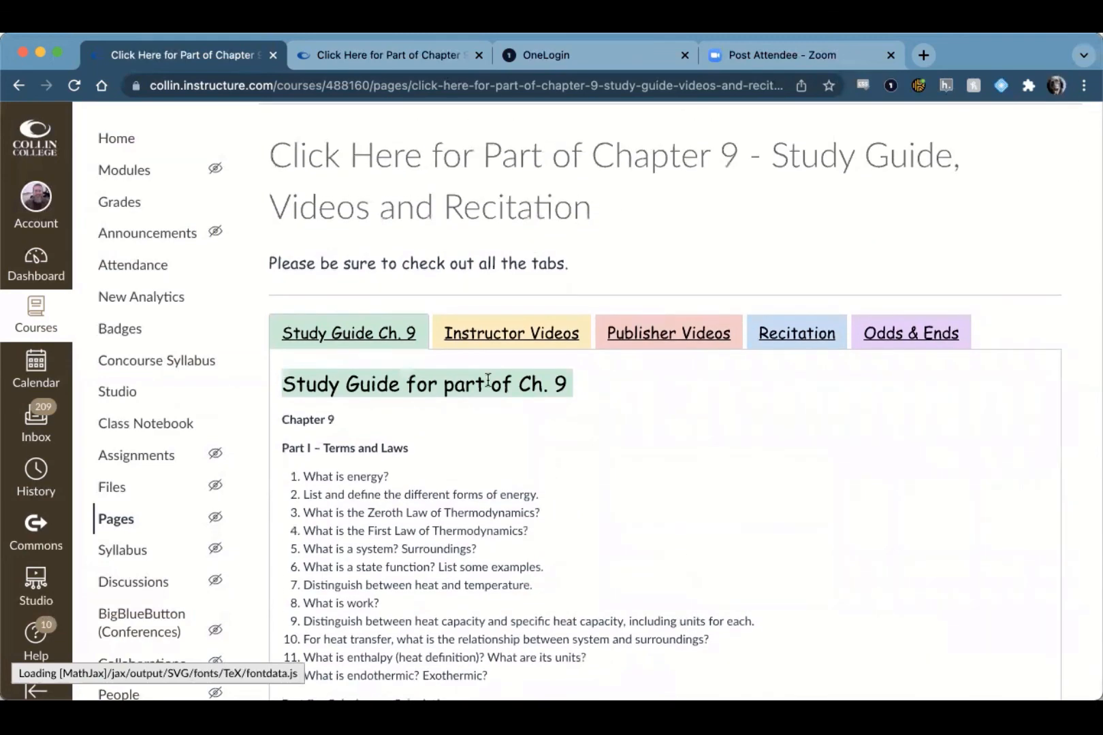
click(905, 331)
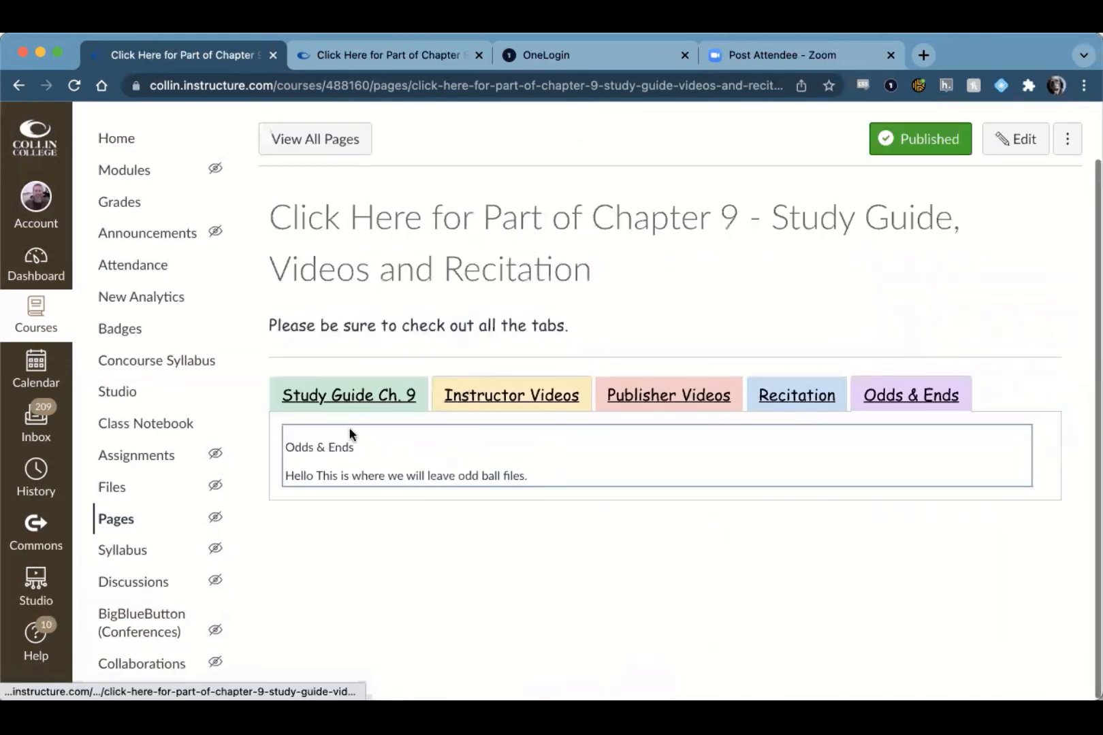